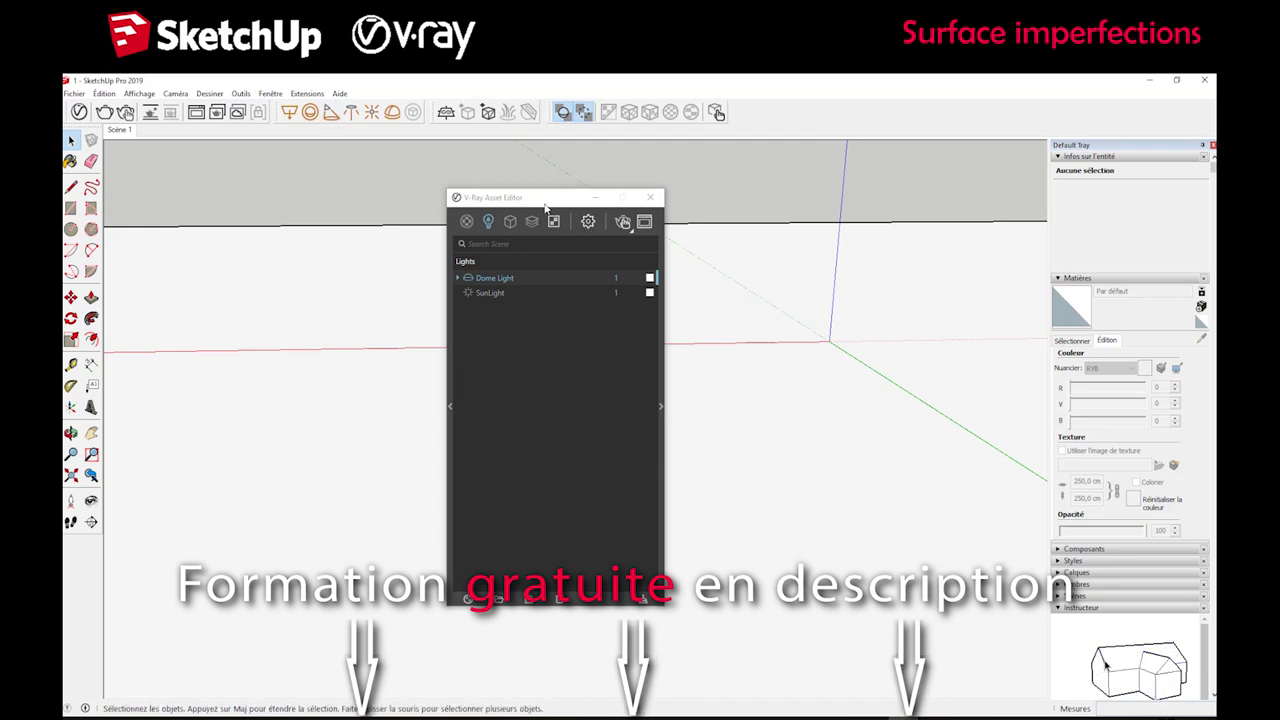
- Move the V-Ray Asset Editor, which lists the Dome Light and SunLight, slightly higher
mouse_move(543, 198)
mouse_down()
mouse_move(541, 173)
mouse_move(548, 187)
mouse_up()
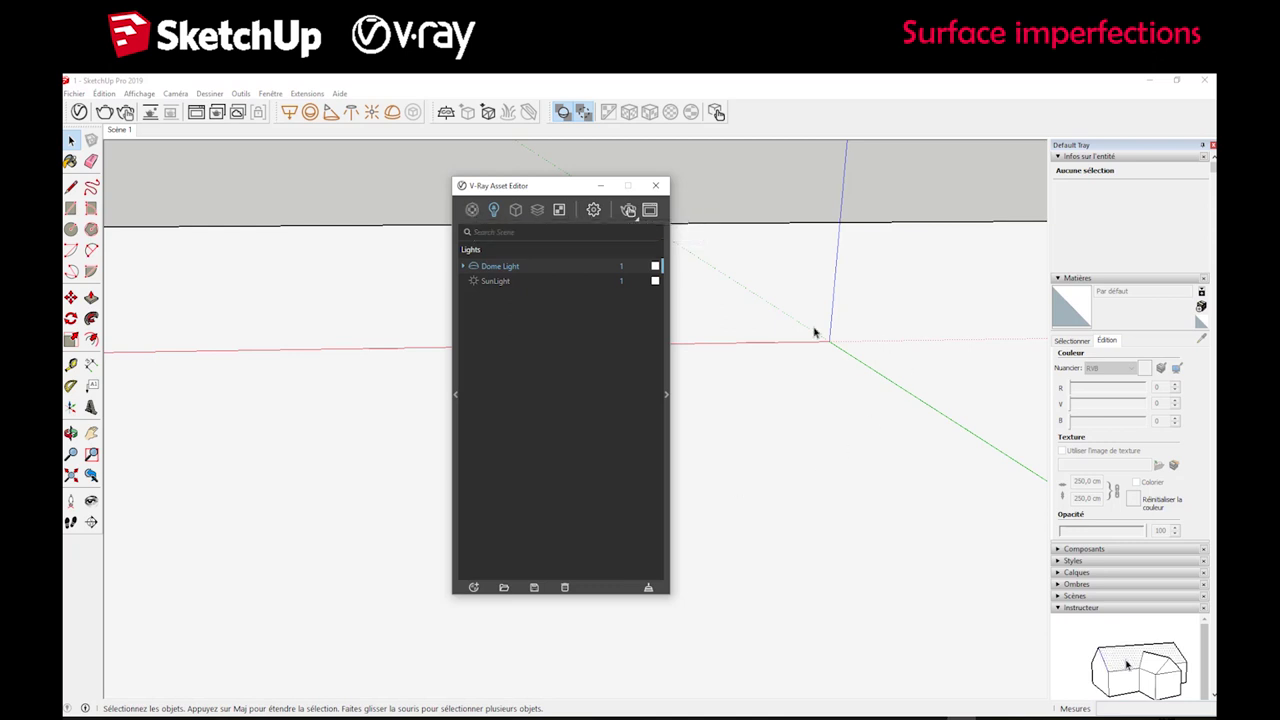
- Select the large ground face in the SketchUp viewport with the Select tool
click(886, 392)
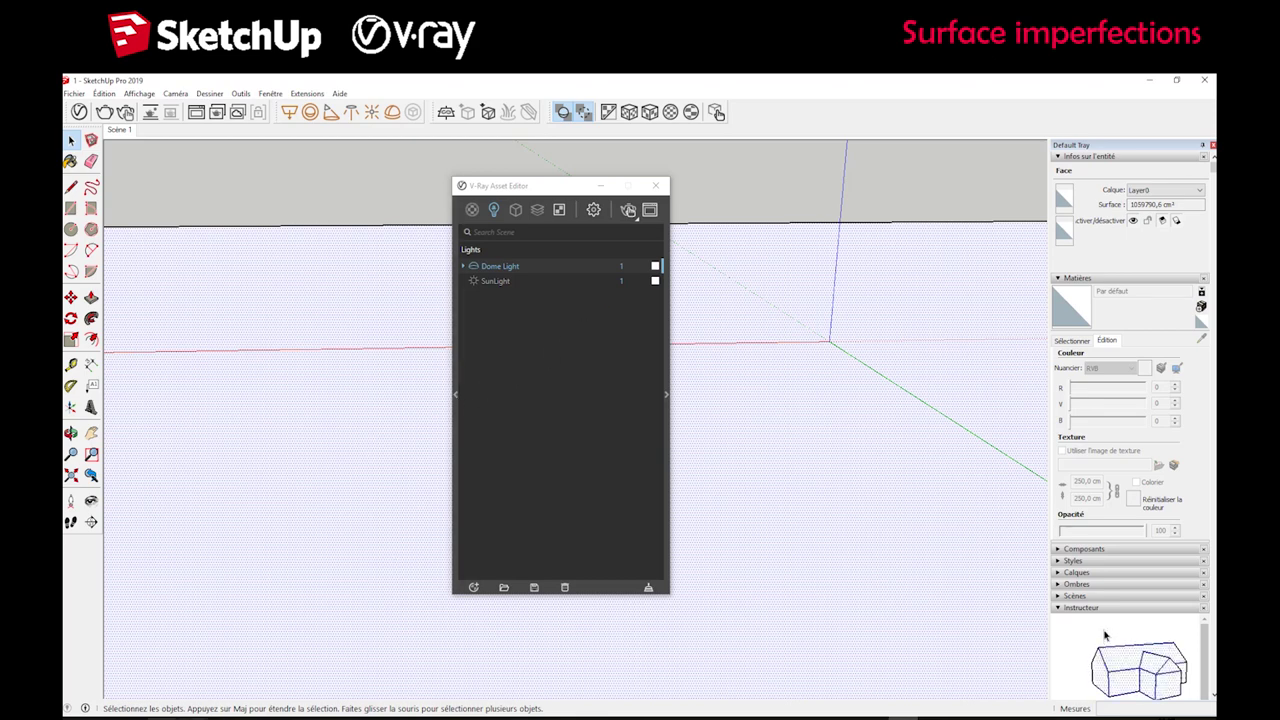
- Browse cgbookcase's PBR textures in Chrome, keeping the Surface Imperfections category filter
click(162, 716)
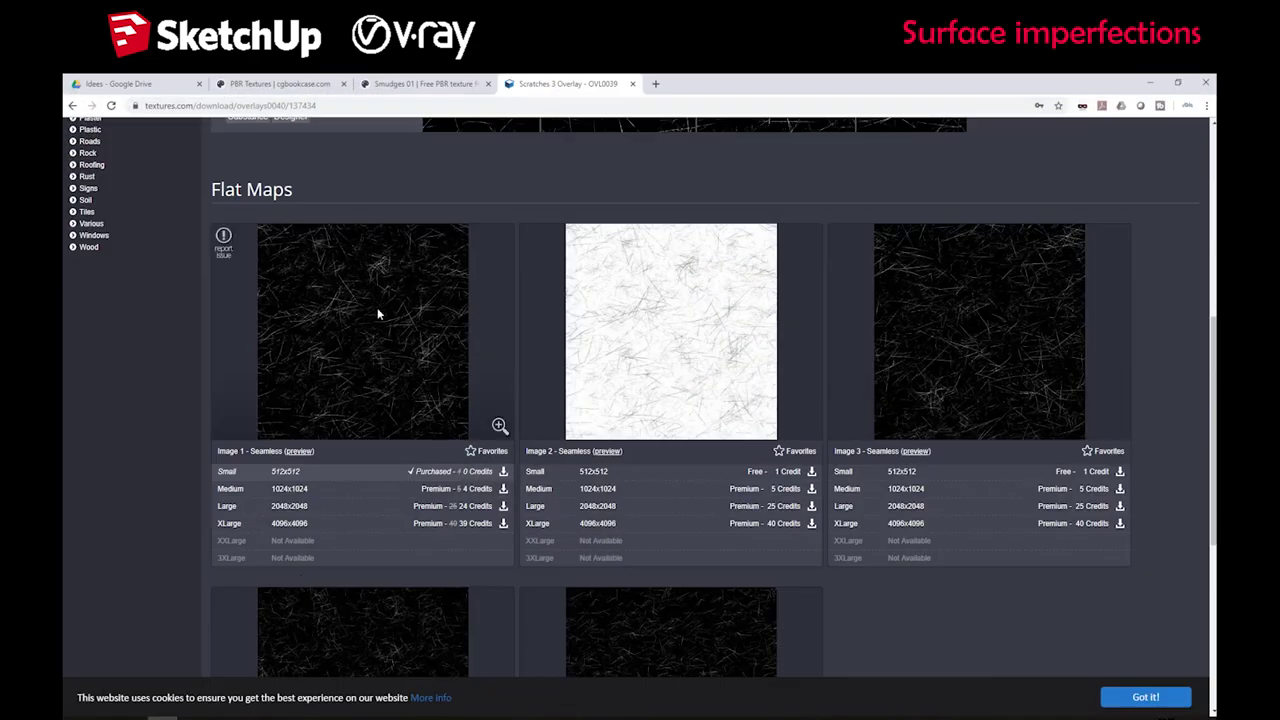
click(294, 83)
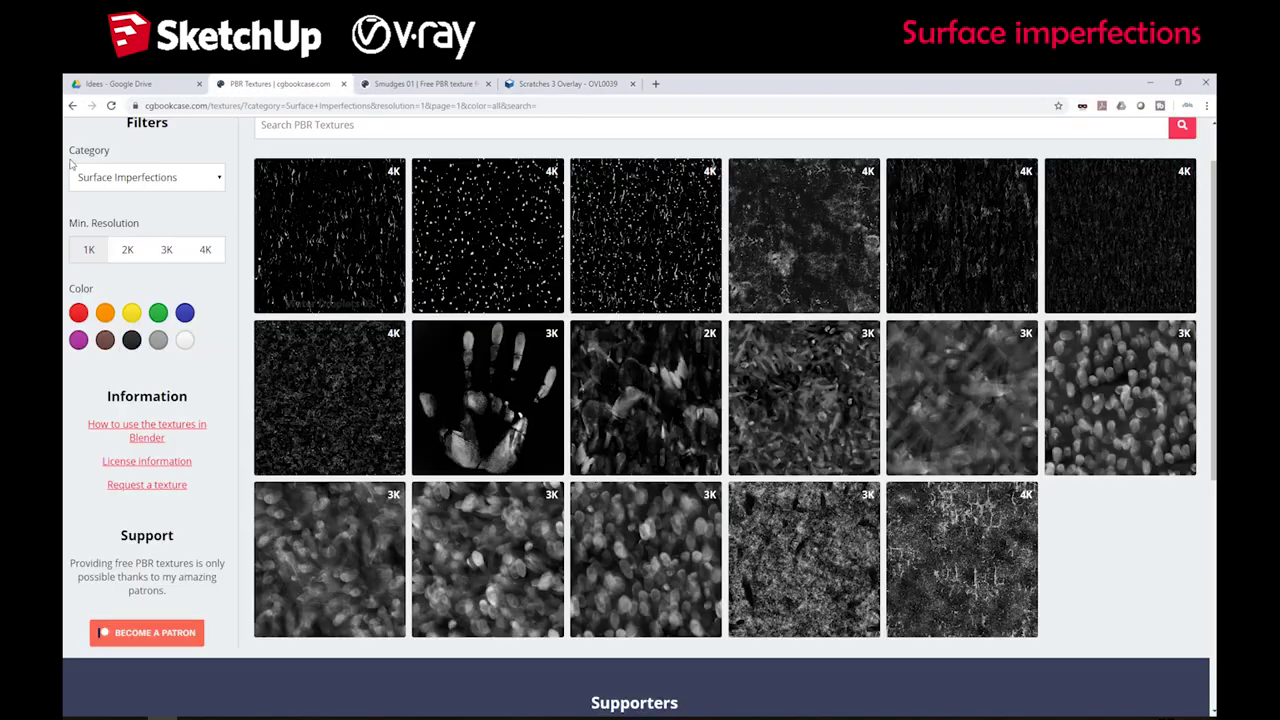
scroll(148, 143, up, 1)
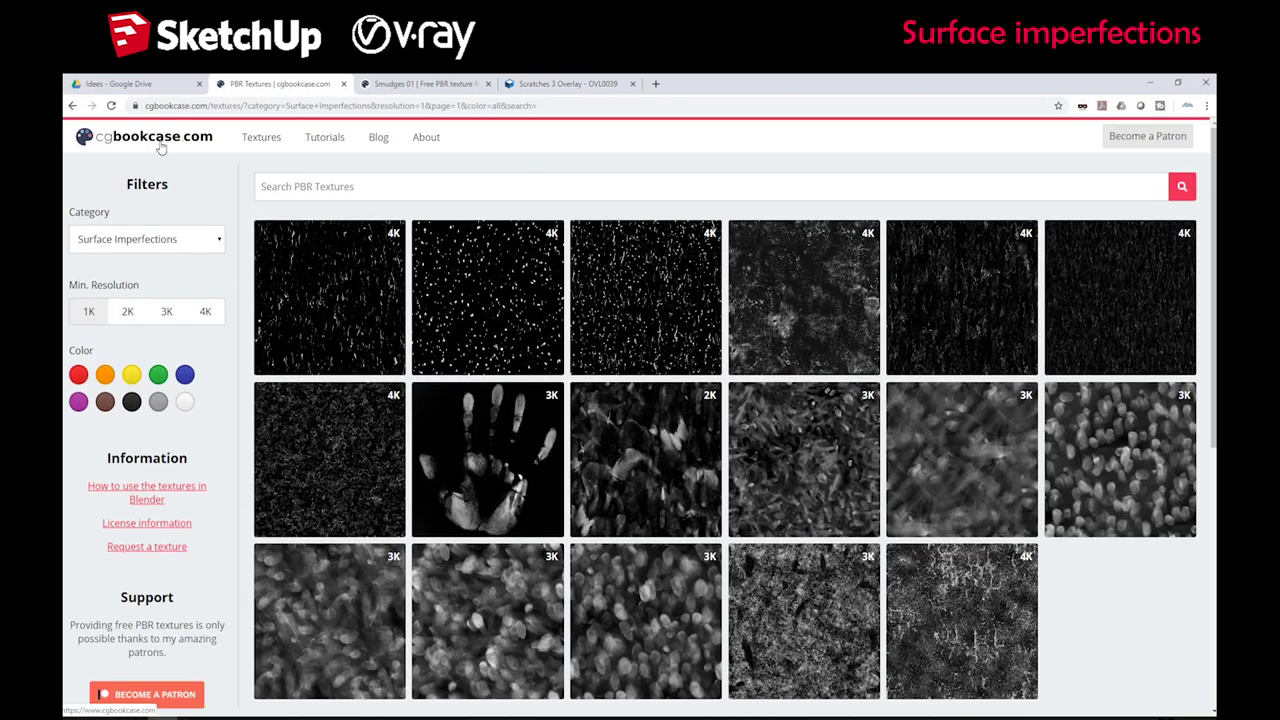
scroll(480, 345, down, 1)
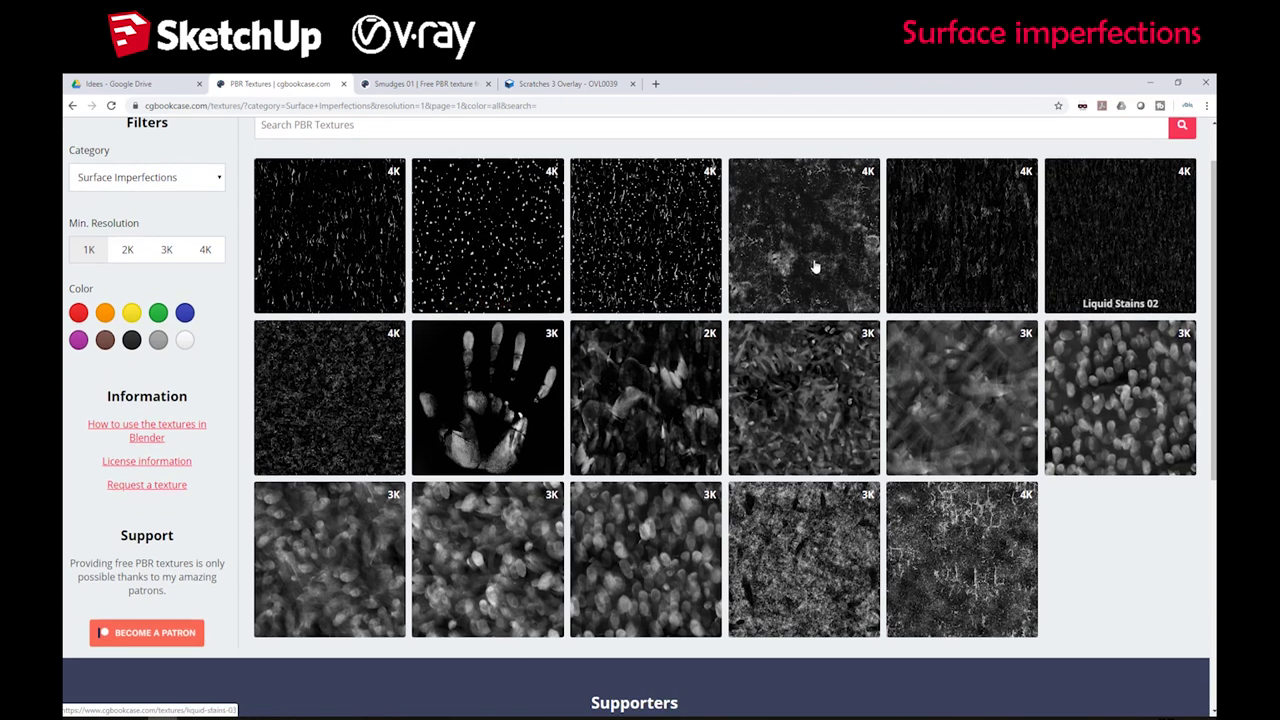
click(120, 178)
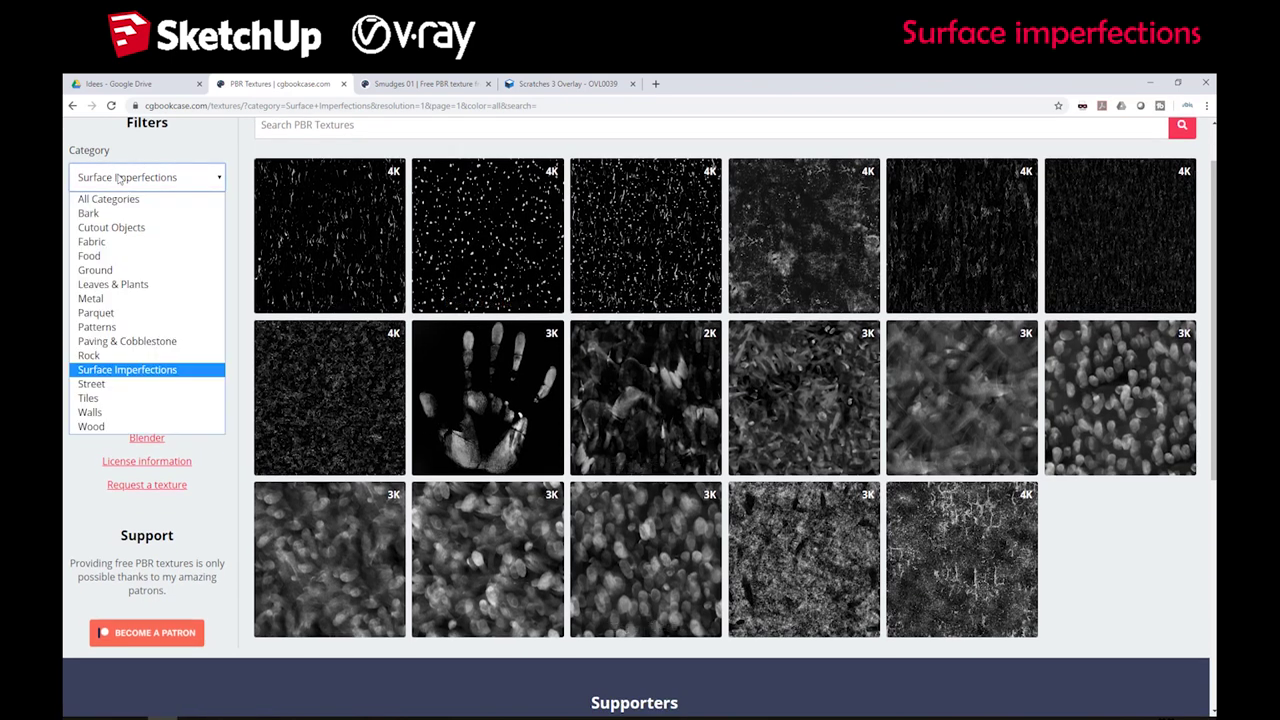
click(98, 187)
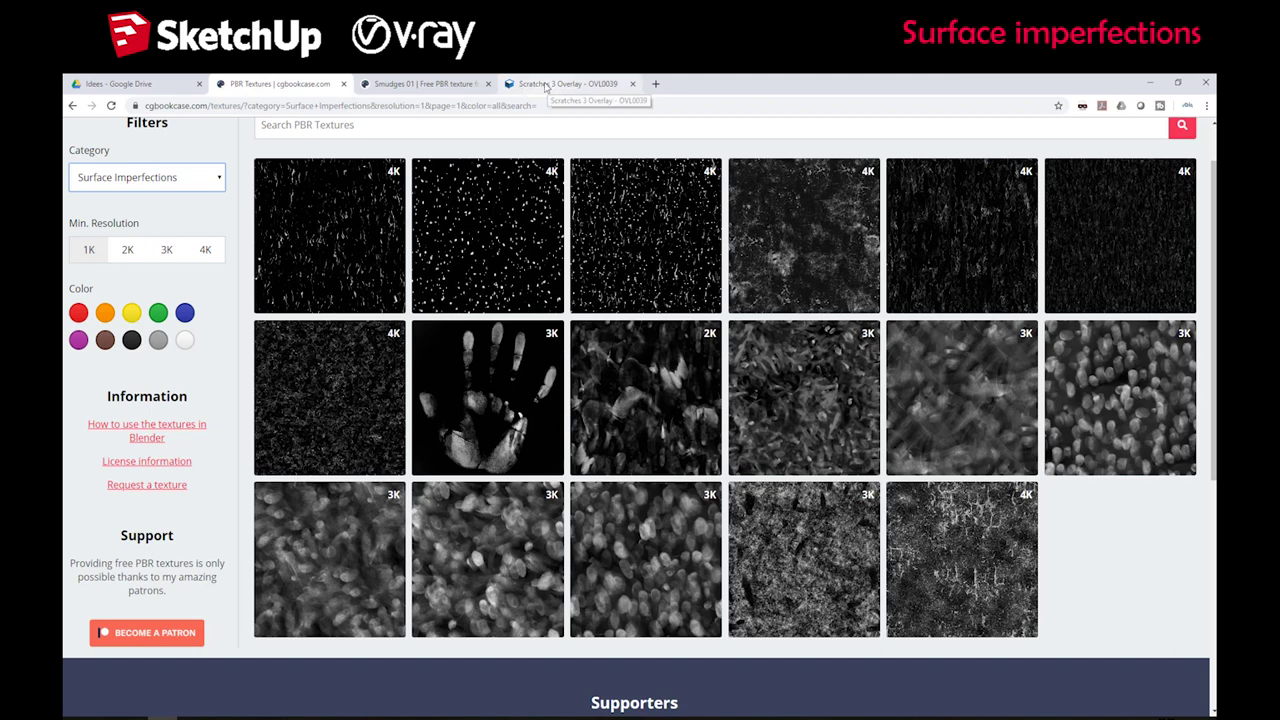
- Look through the Scratches 3 Overlay flat maps on textures.com
click(546, 84)
scroll(356, 191, up, 3)
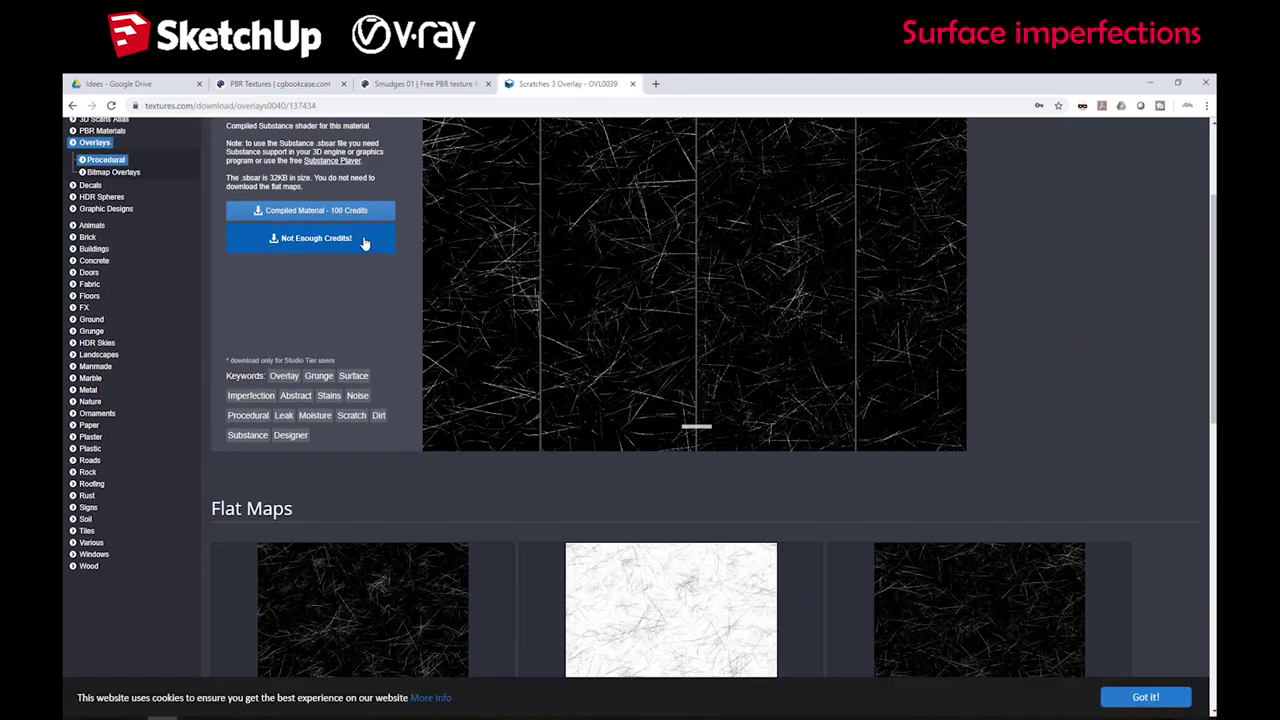
scroll(356, 191, up, 2)
scroll(377, 267, down, 3)
scroll(377, 267, down, 3)
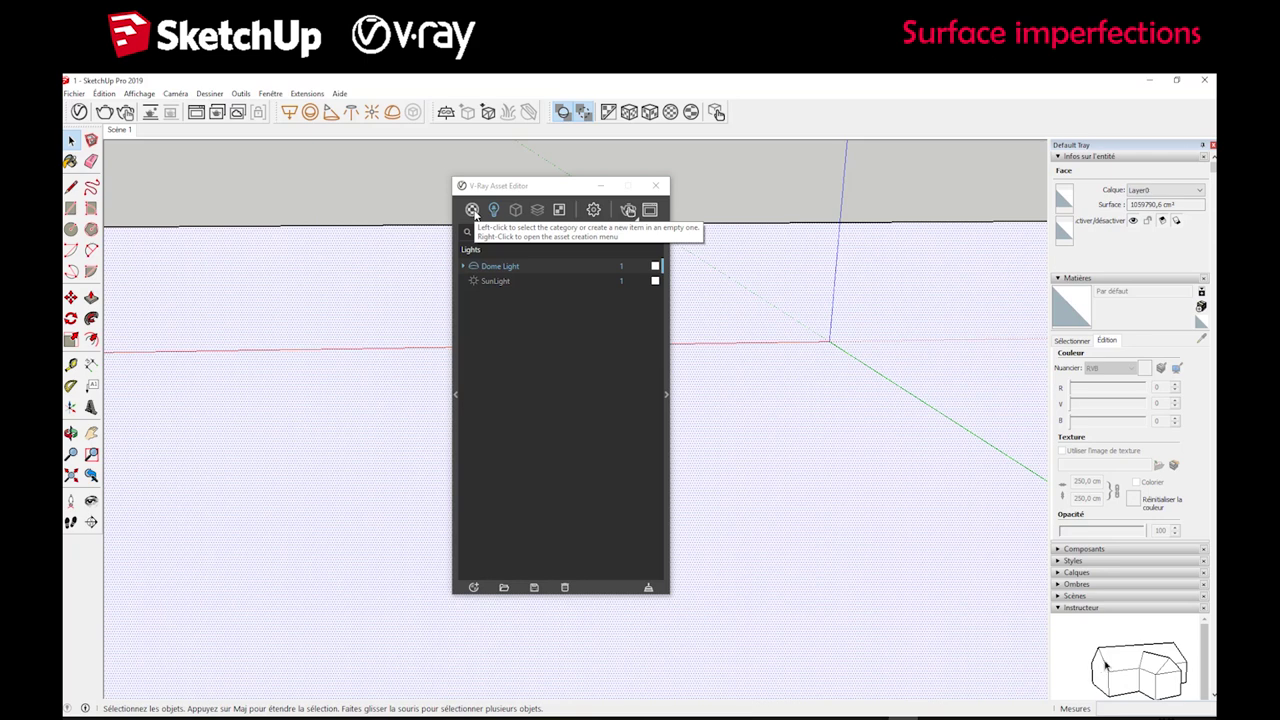
- Create a new Generic material and filter the asset list to materials
right_click(473, 211)
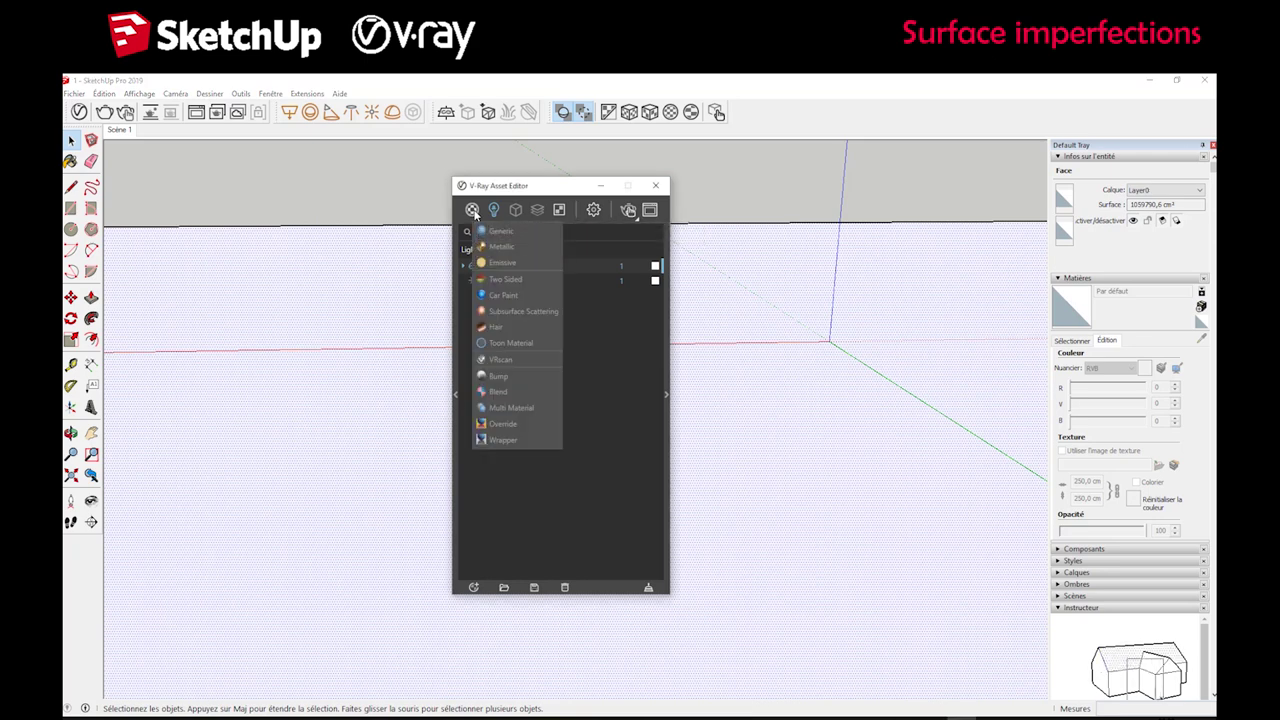
click(497, 231)
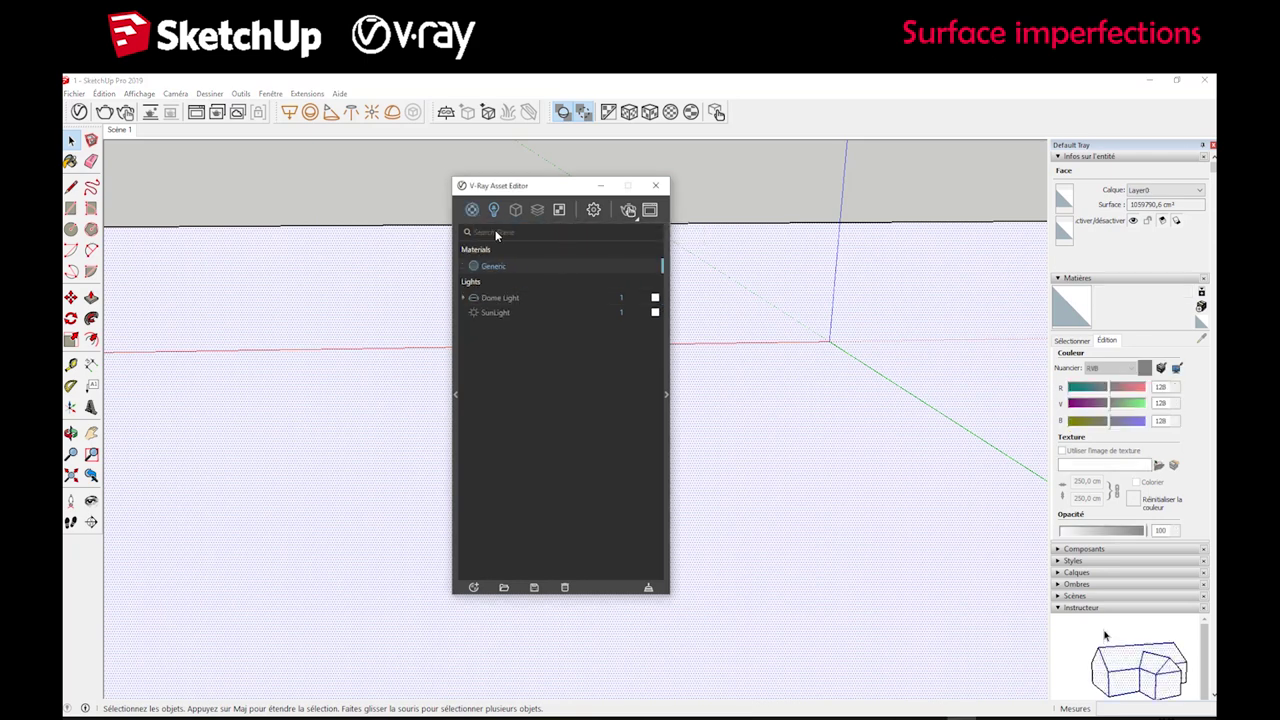
click(472, 209)
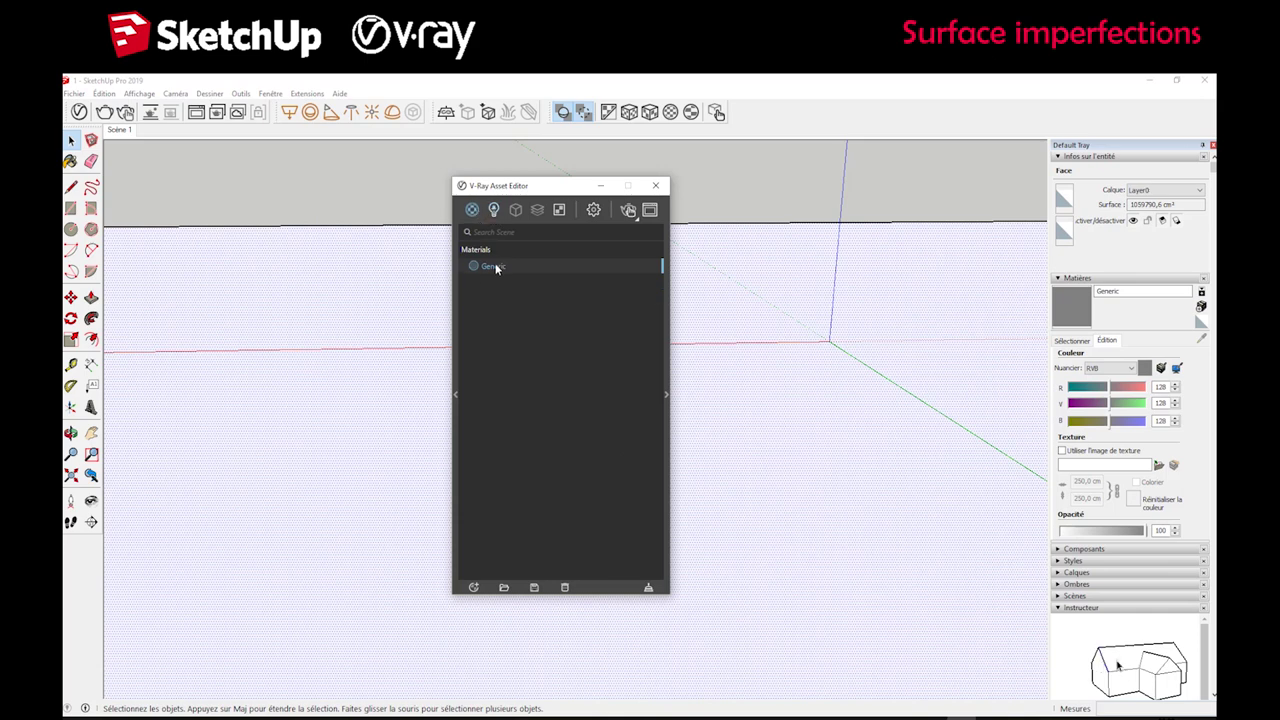
- Rename the Generic material to 'Usure material', fixing the misspelled last word
click(470, 265)
text(sure)
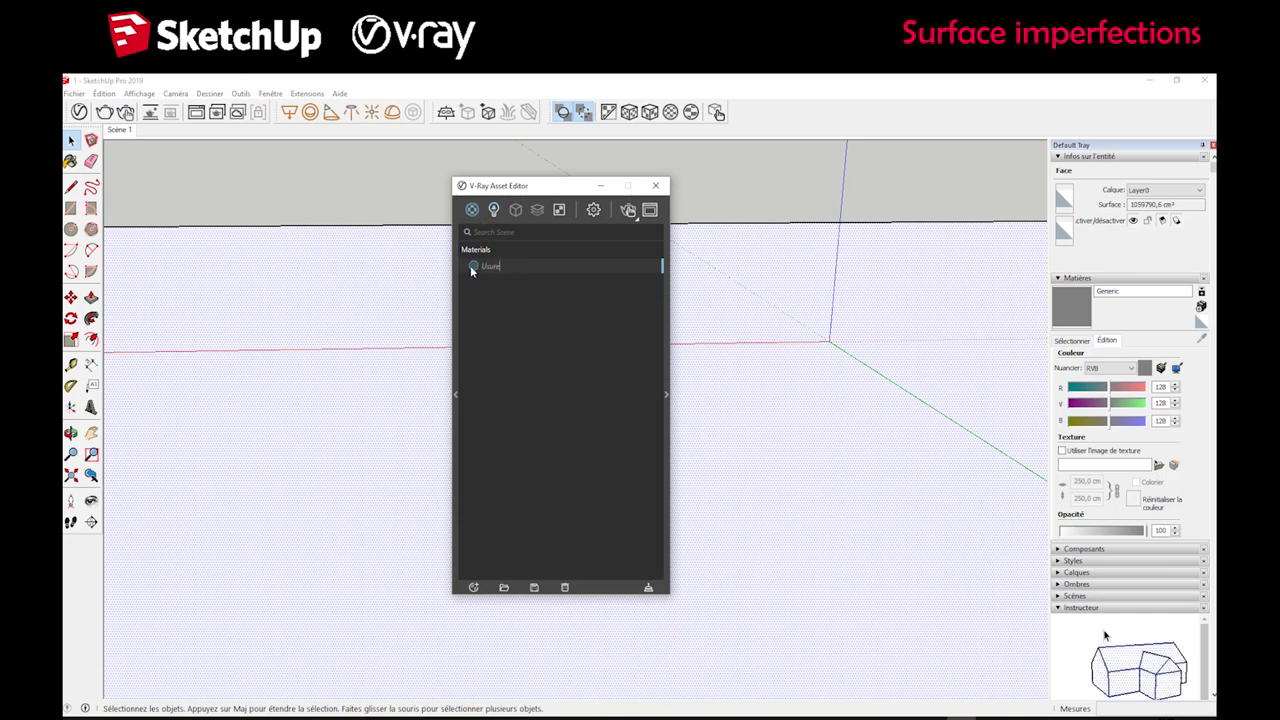
text( mate)
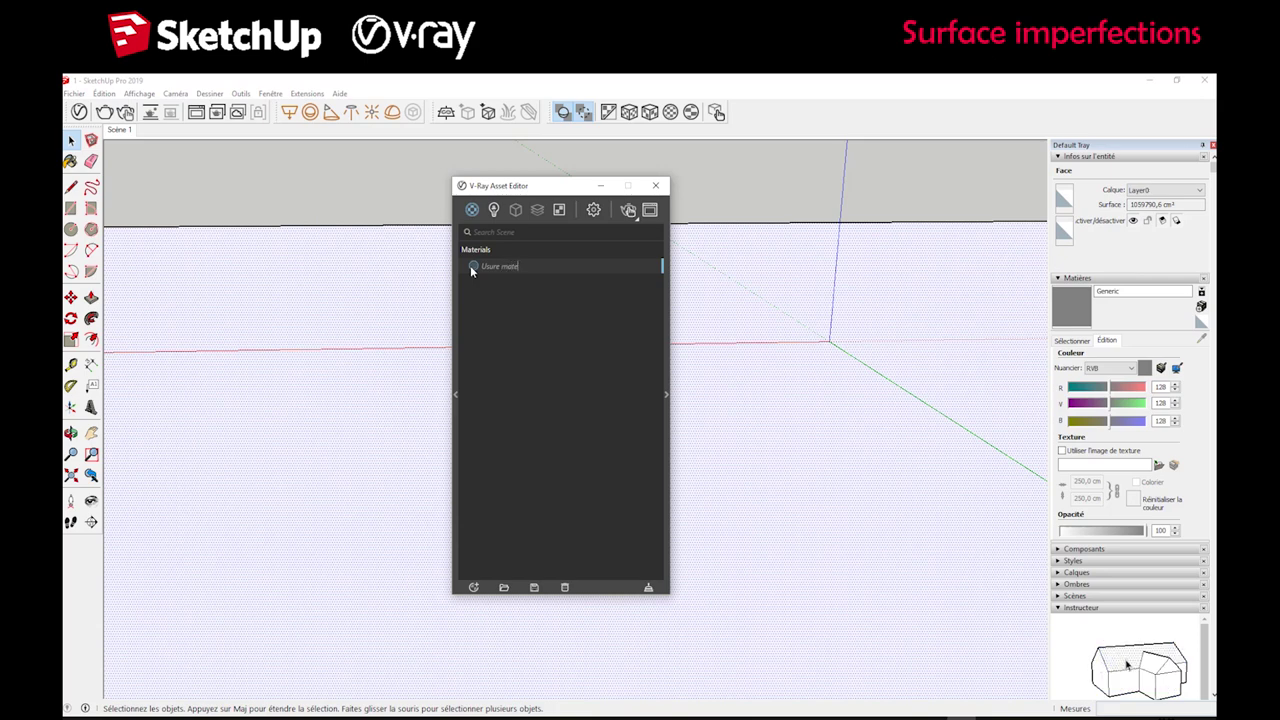
text(rial)
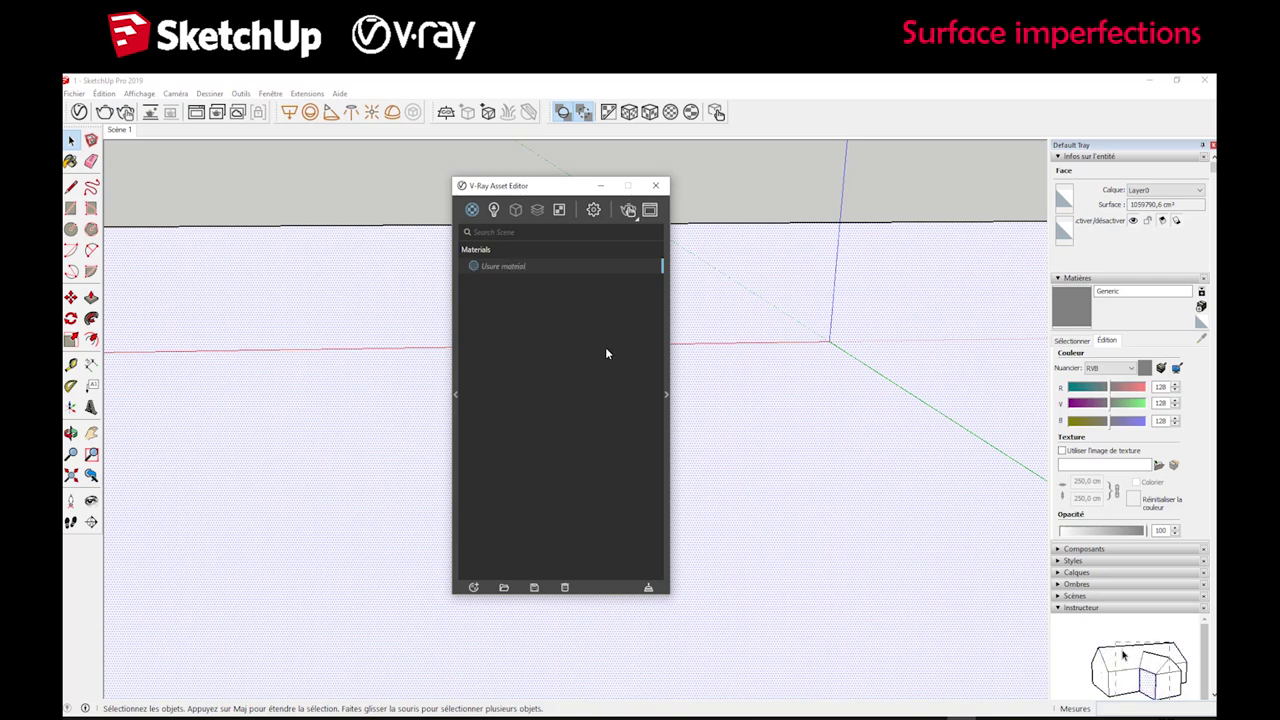
double_click(495, 267)
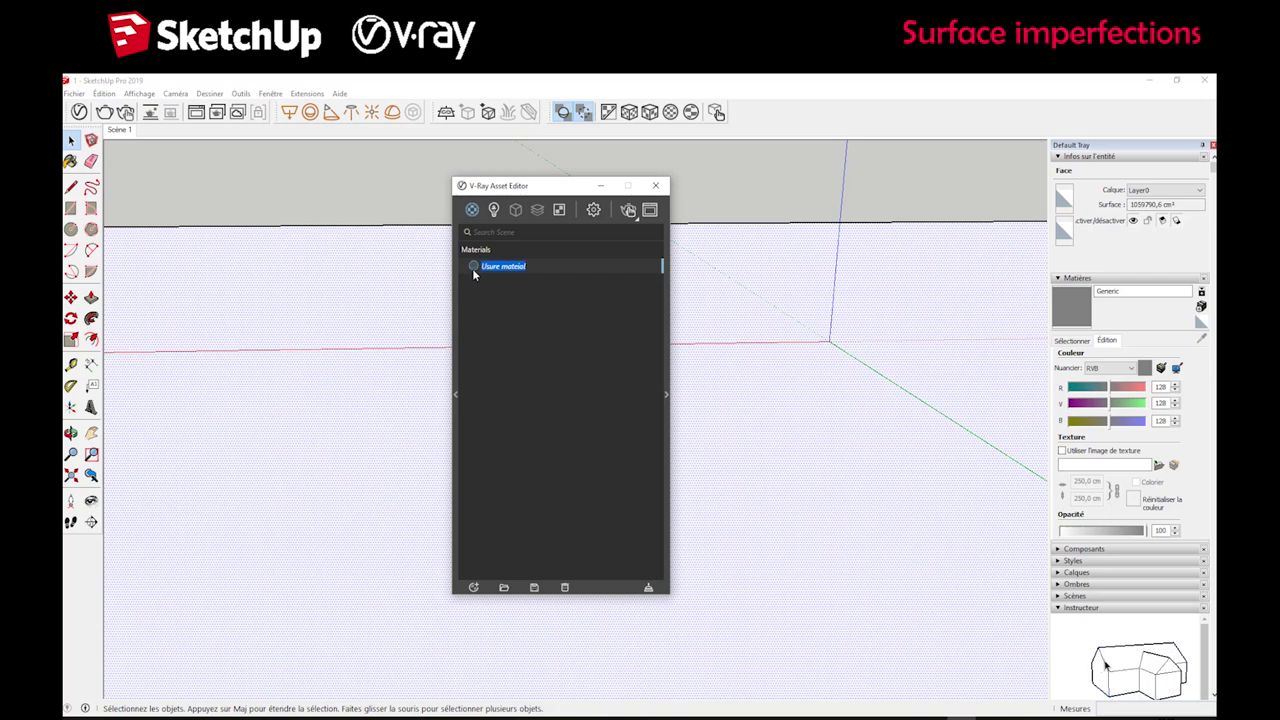
key(End)
key(ctrl+shift+Left)
text(ma)
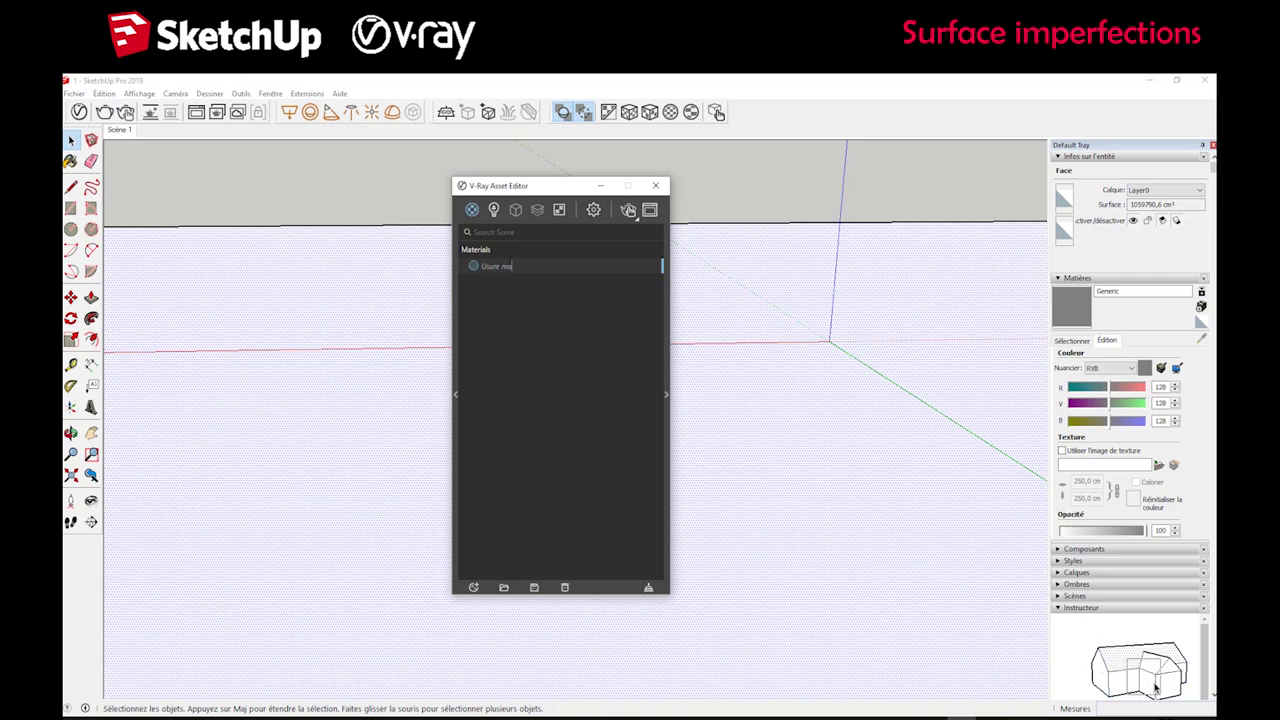
text(terial)
click(1105, 635)
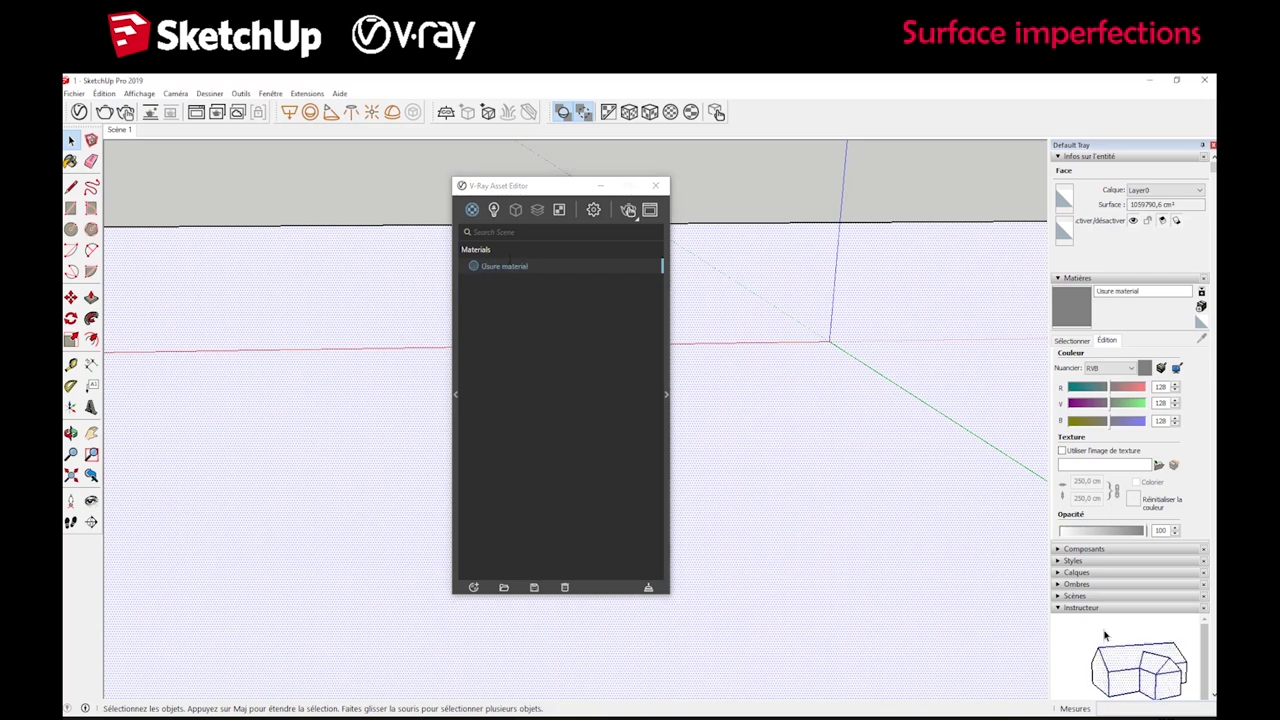
- Load Smudges_01_4K as a Bitmap in Usure material's Opacity, colour space Rendering Space (Linear)
click(665, 396)
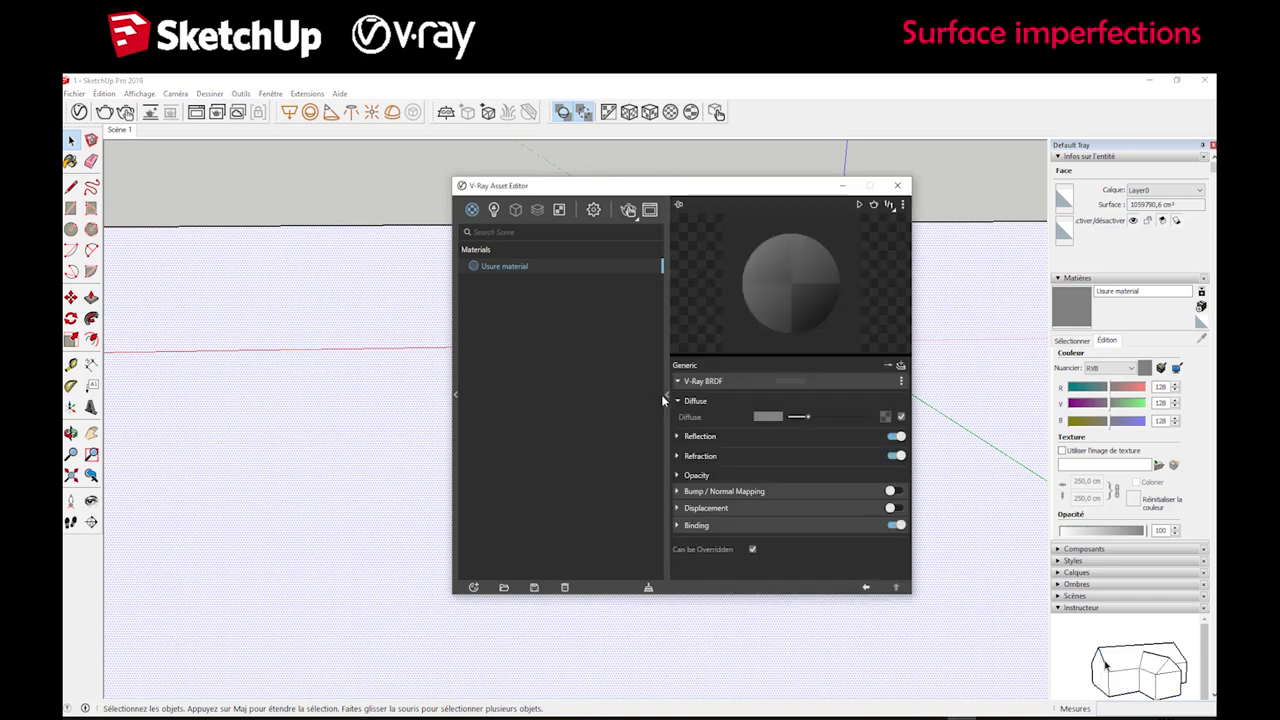
click(677, 477)
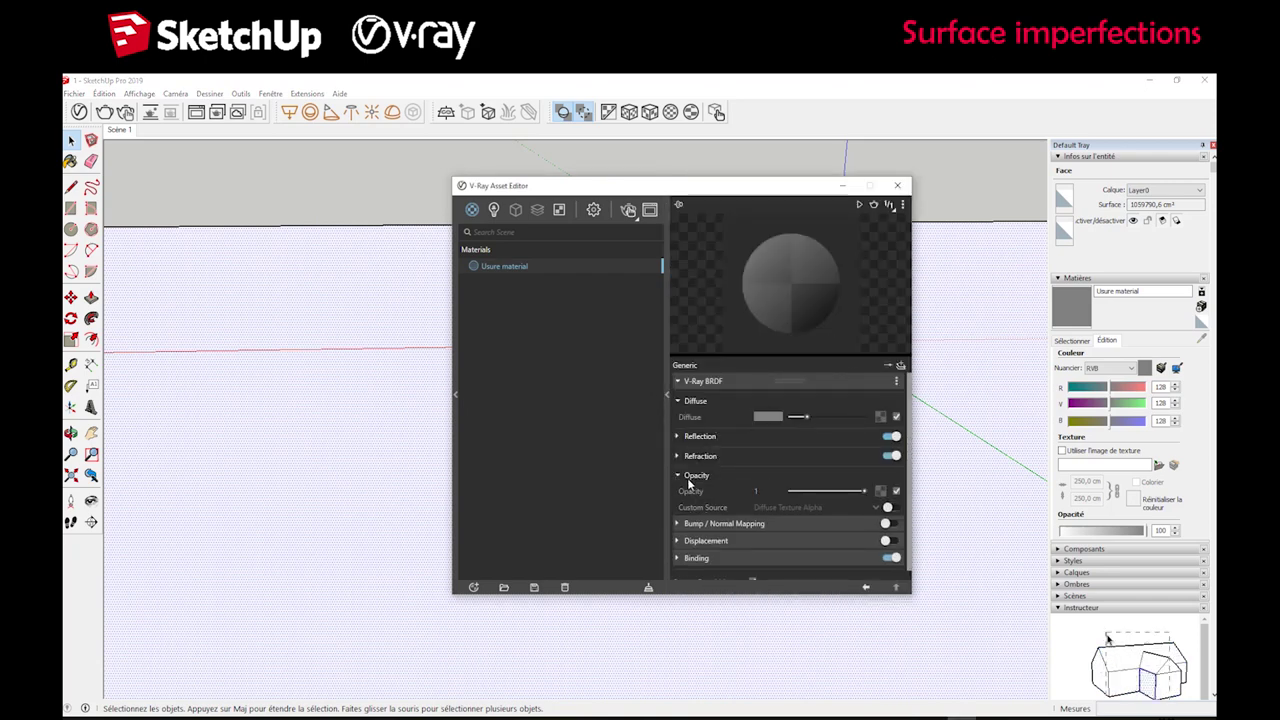
click(884, 494)
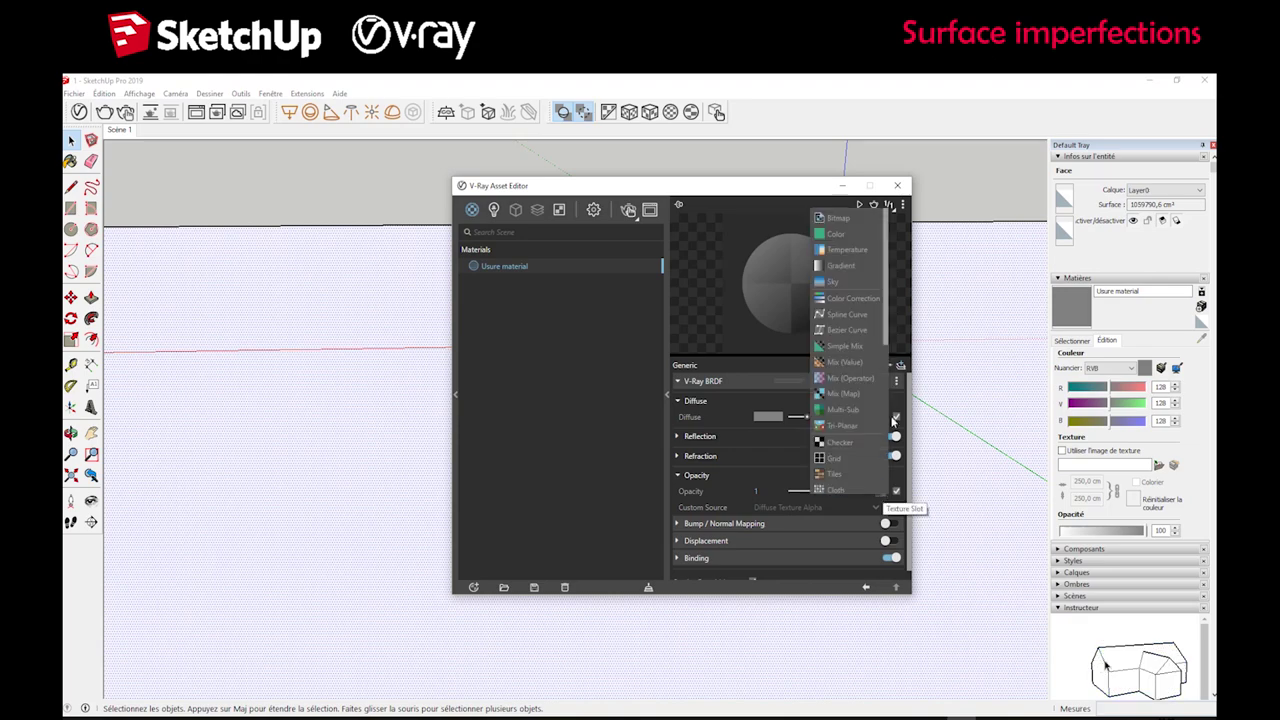
click(842, 216)
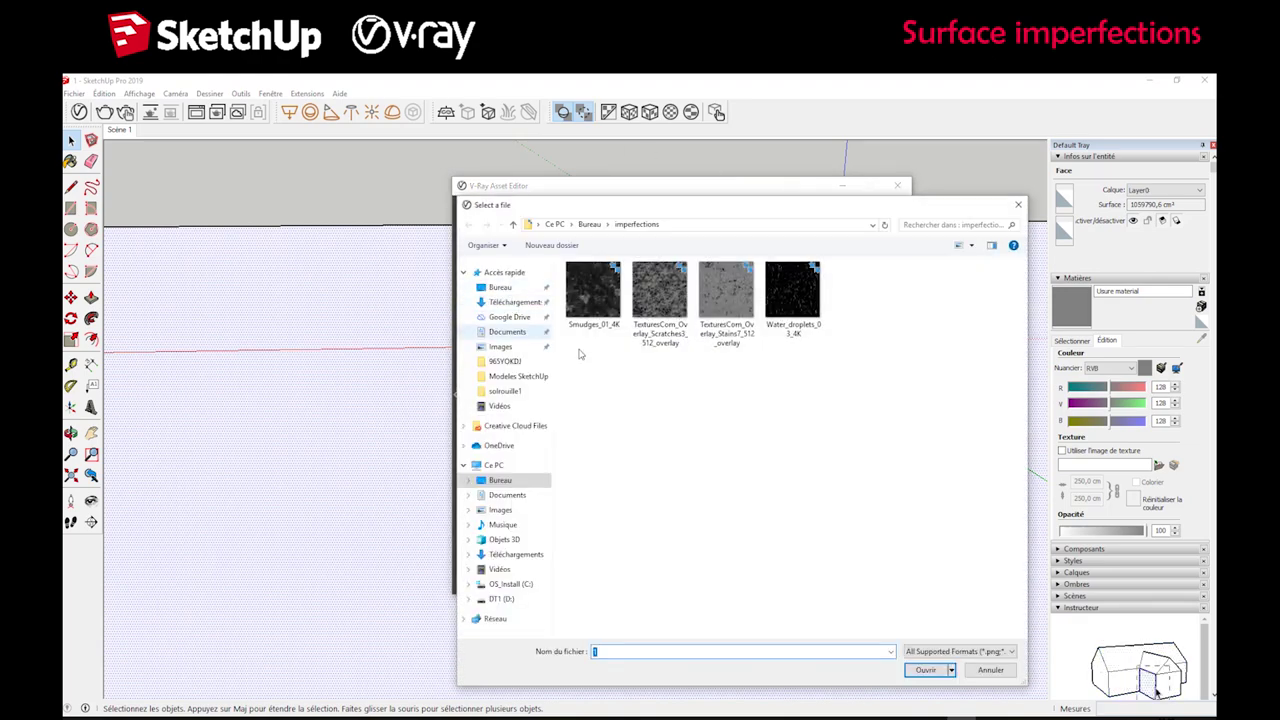
click(593, 293)
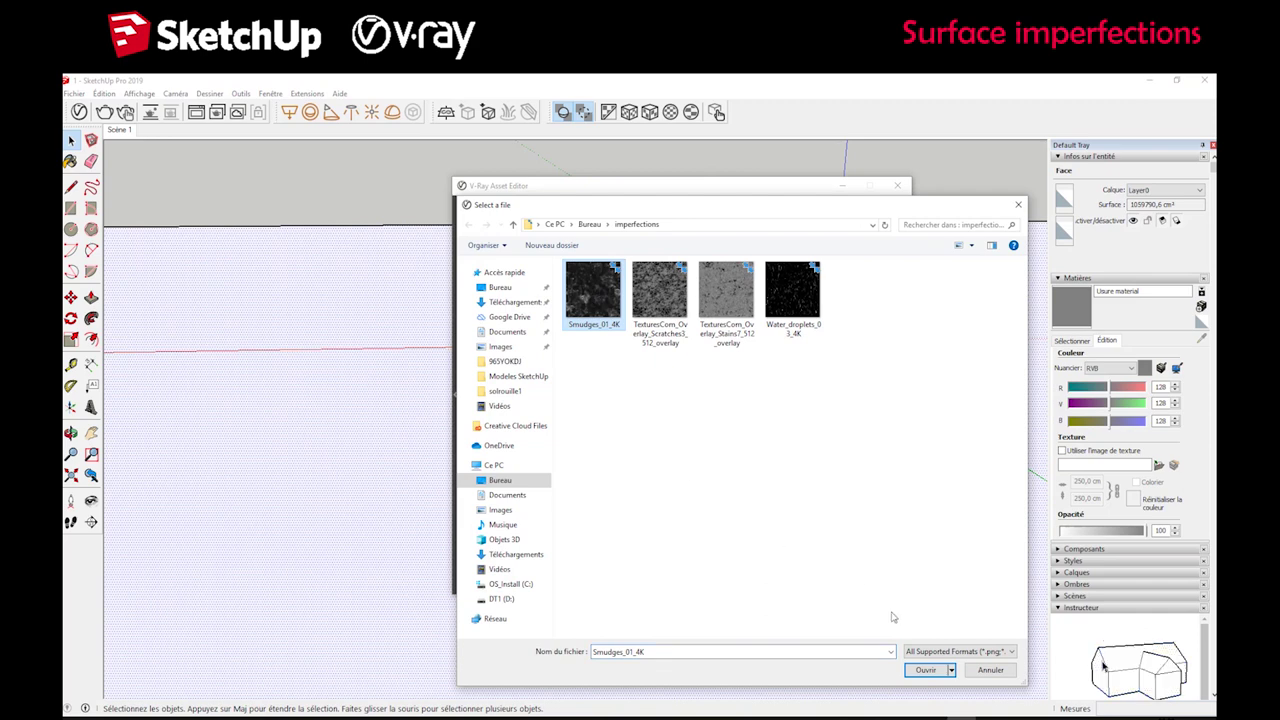
click(926, 670)
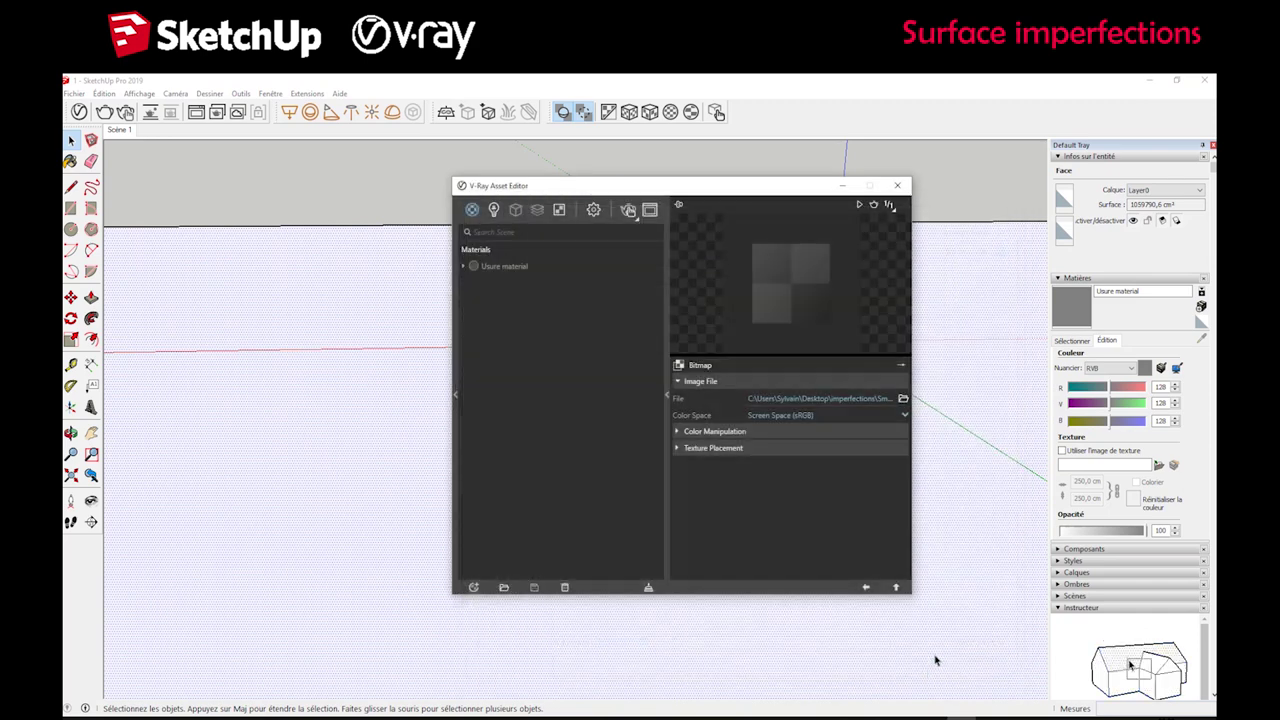
click(777, 414)
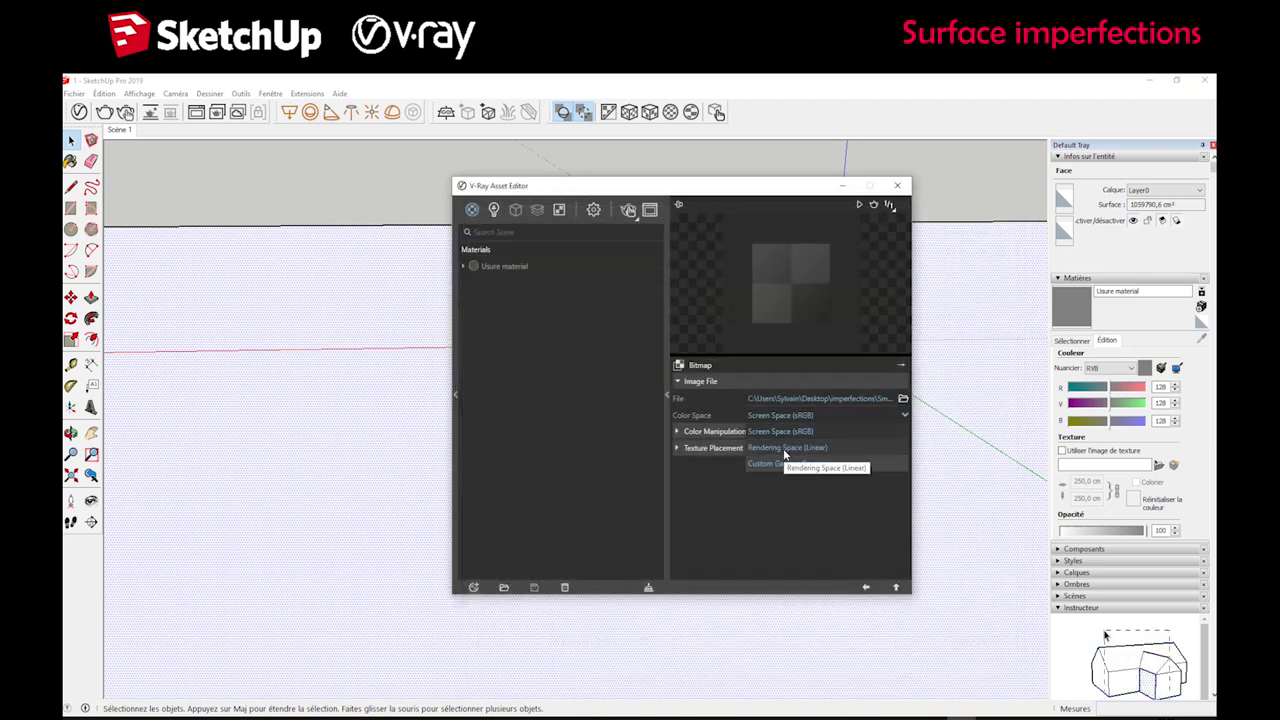
click(795, 447)
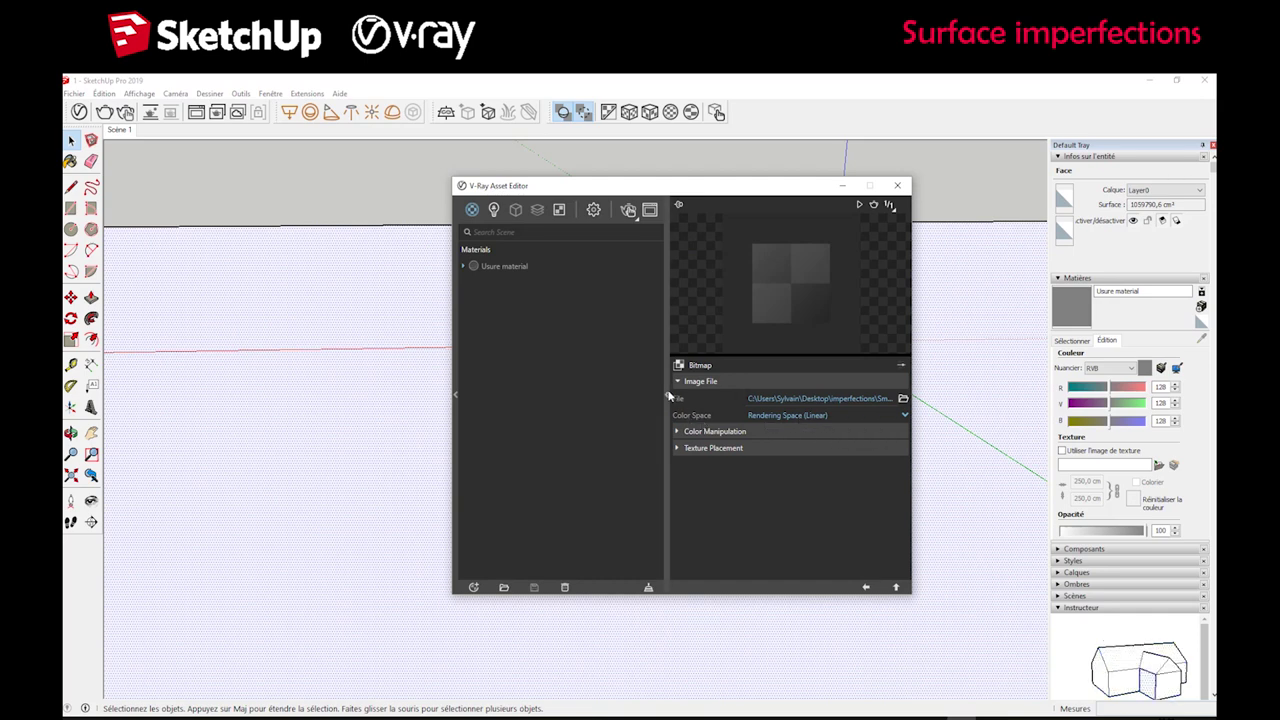
- Drag the Glass preset from the library's Glass category into the scene's Materials list
click(455, 393)
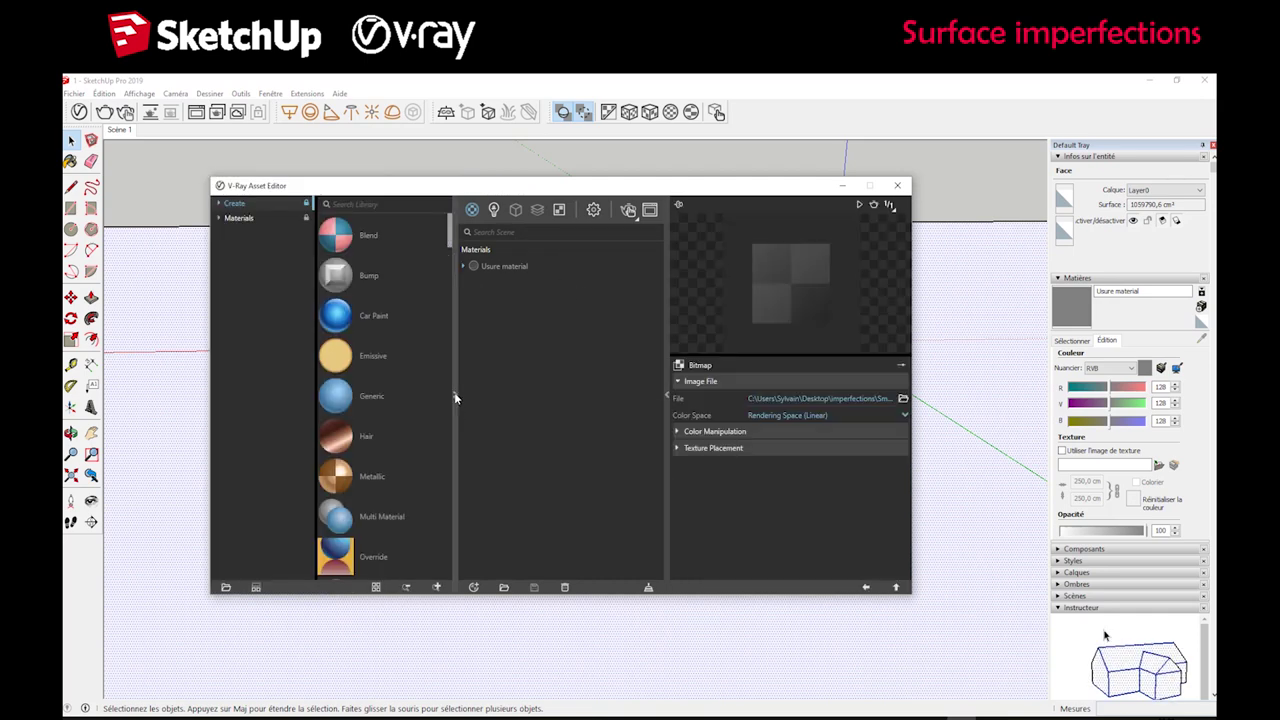
click(219, 218)
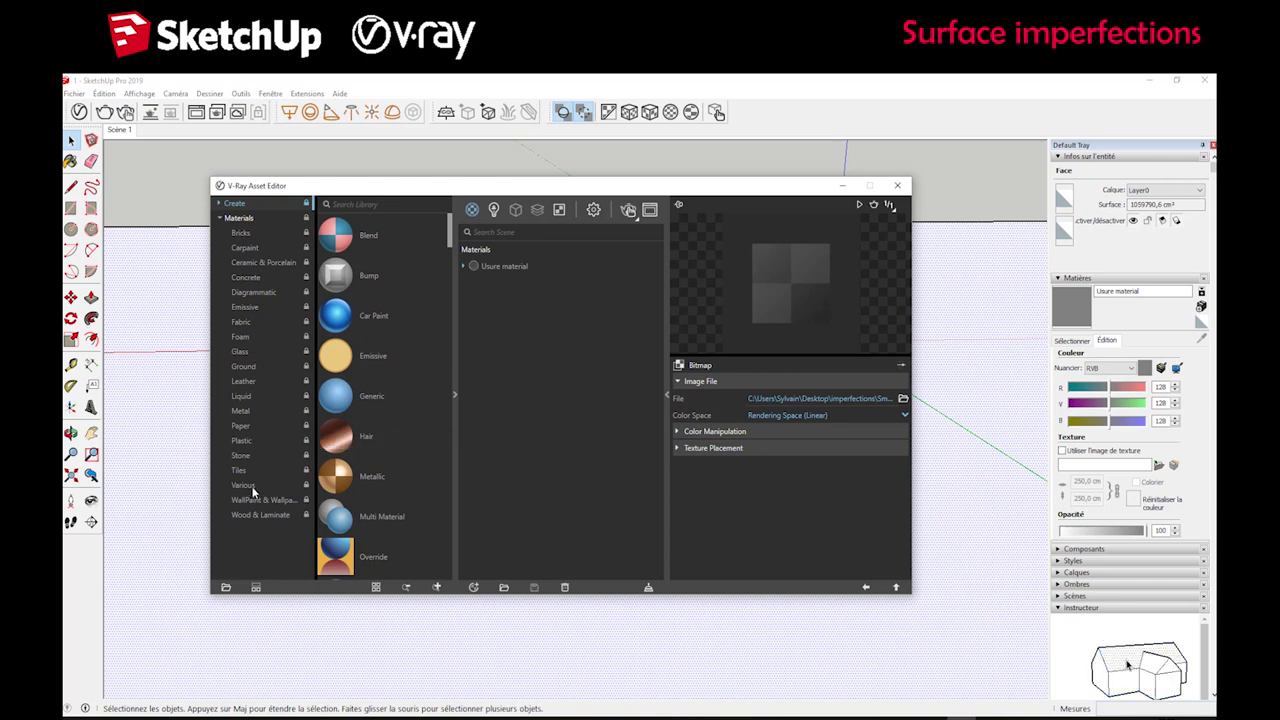
click(239, 353)
drag(452, 308, 469, 559)
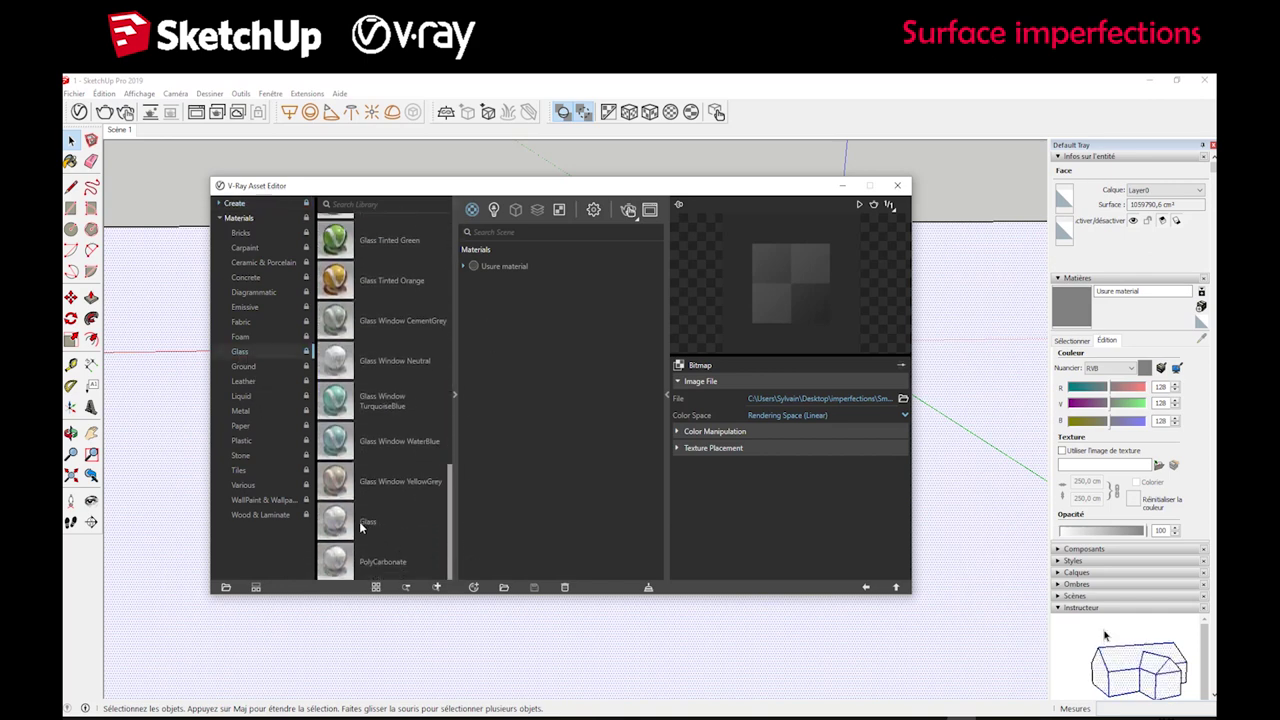
drag(359, 521, 549, 329)
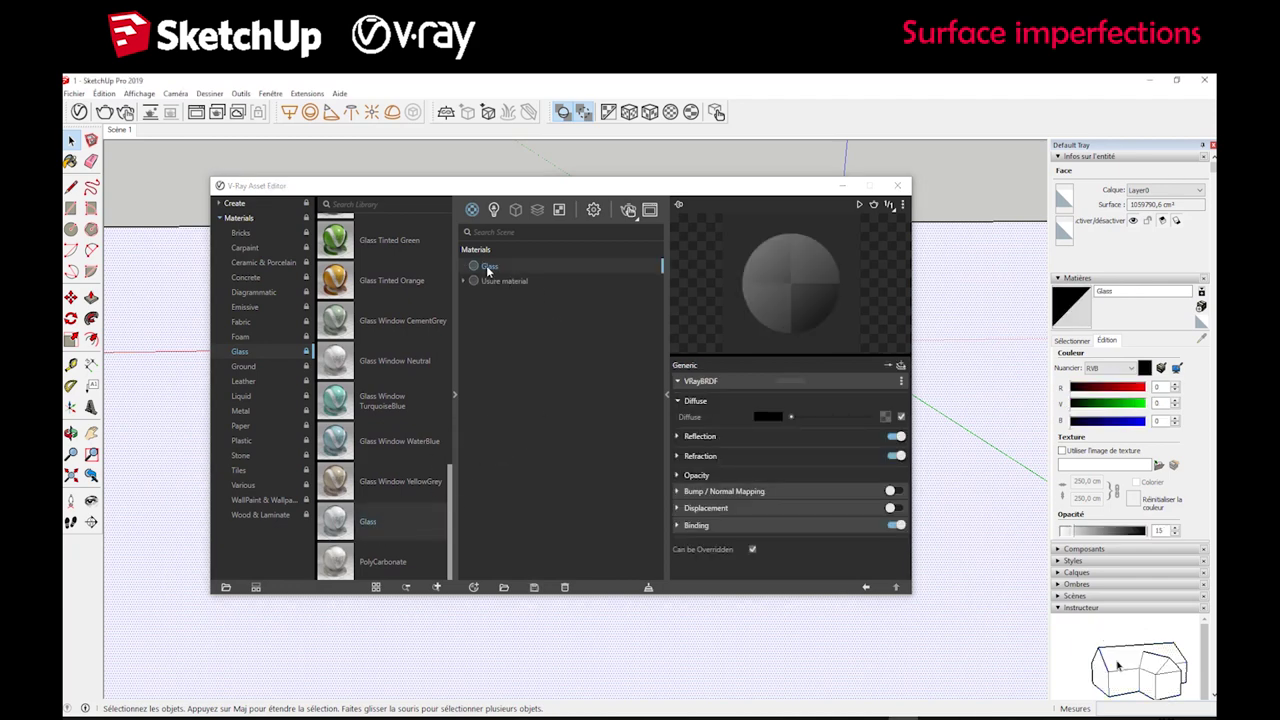
click(495, 283)
click(491, 268)
- Create a new Blend material with Glass as its base material
click(472, 210)
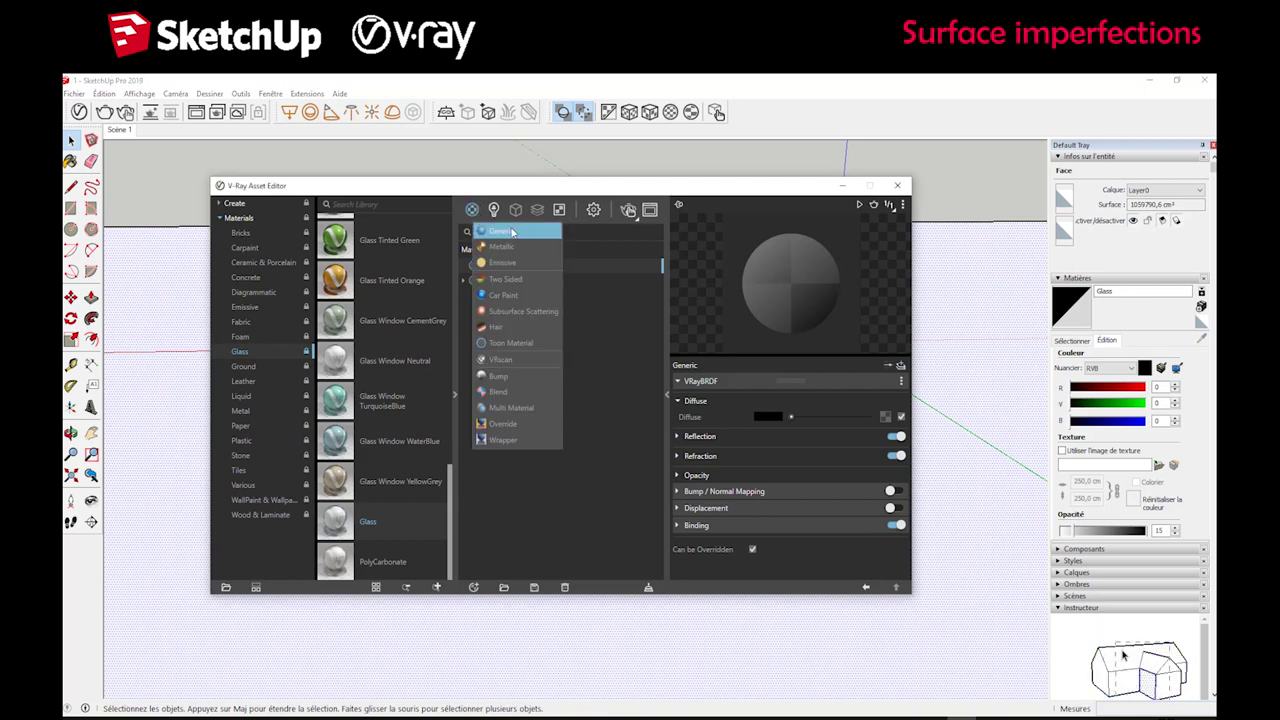
click(499, 393)
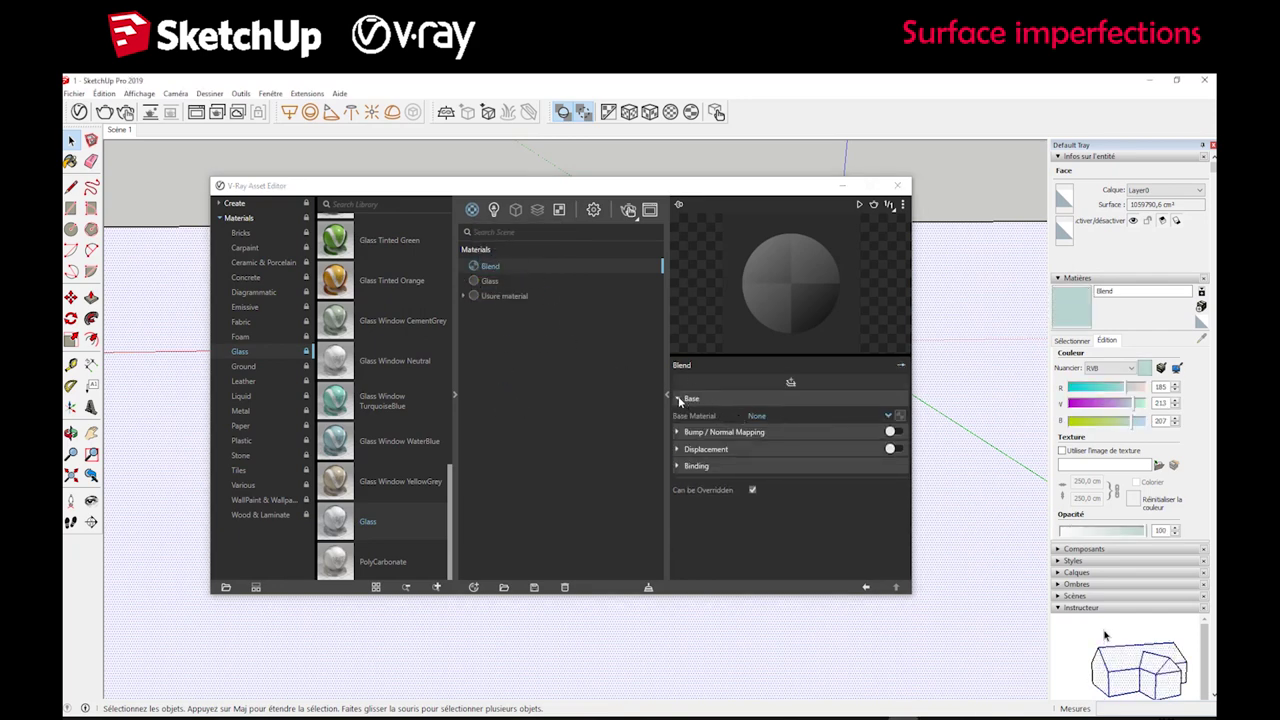
click(752, 422)
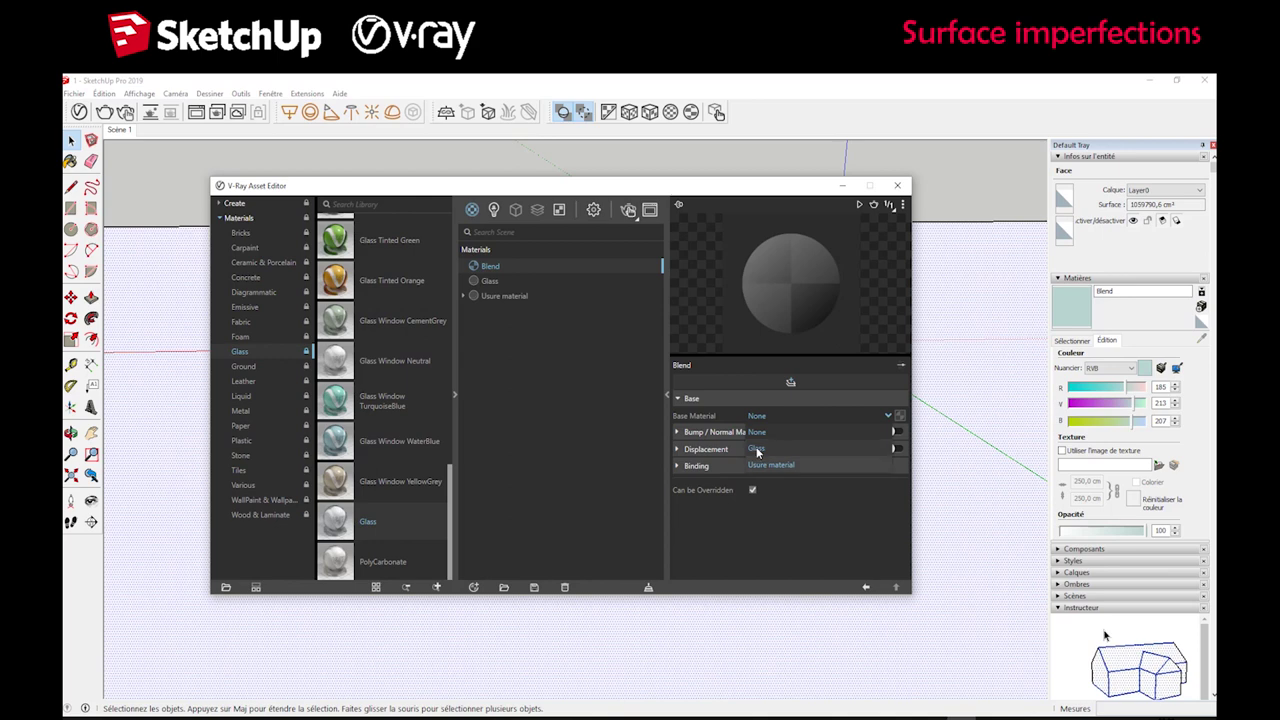
click(757, 450)
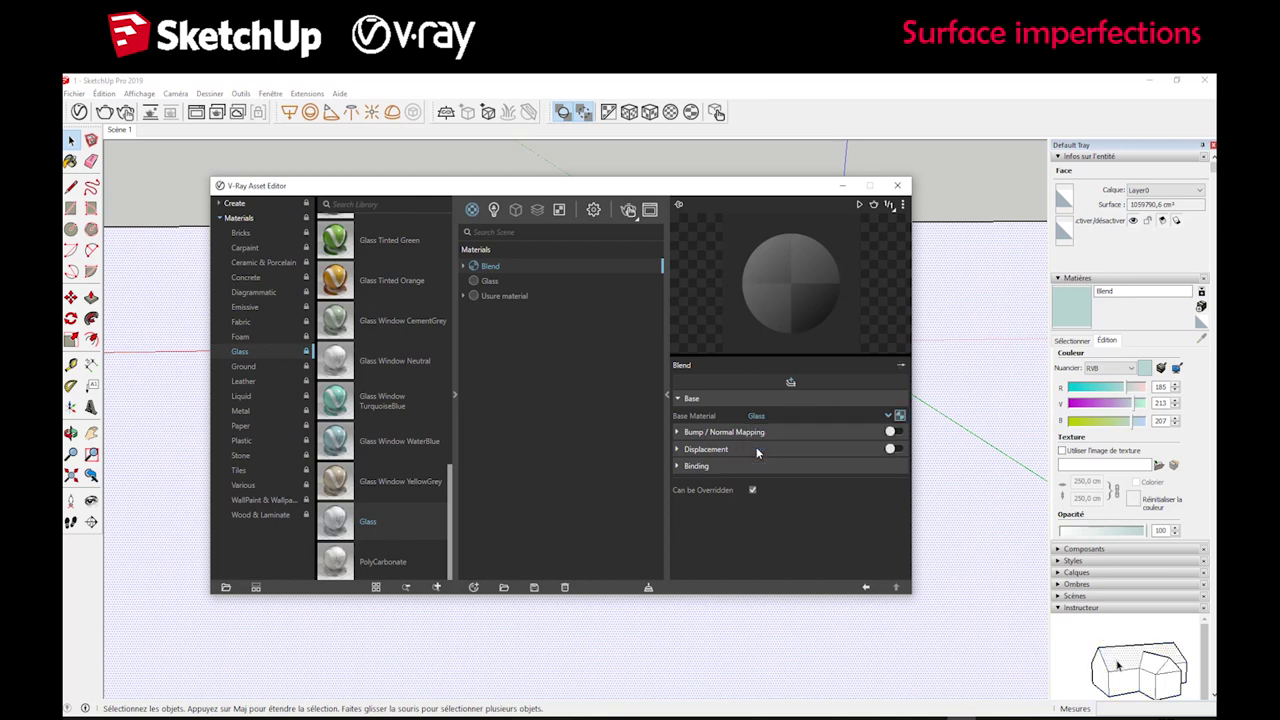
- Add a Usure material coat at full white blend and apply the Blend to the ground
click(790, 383)
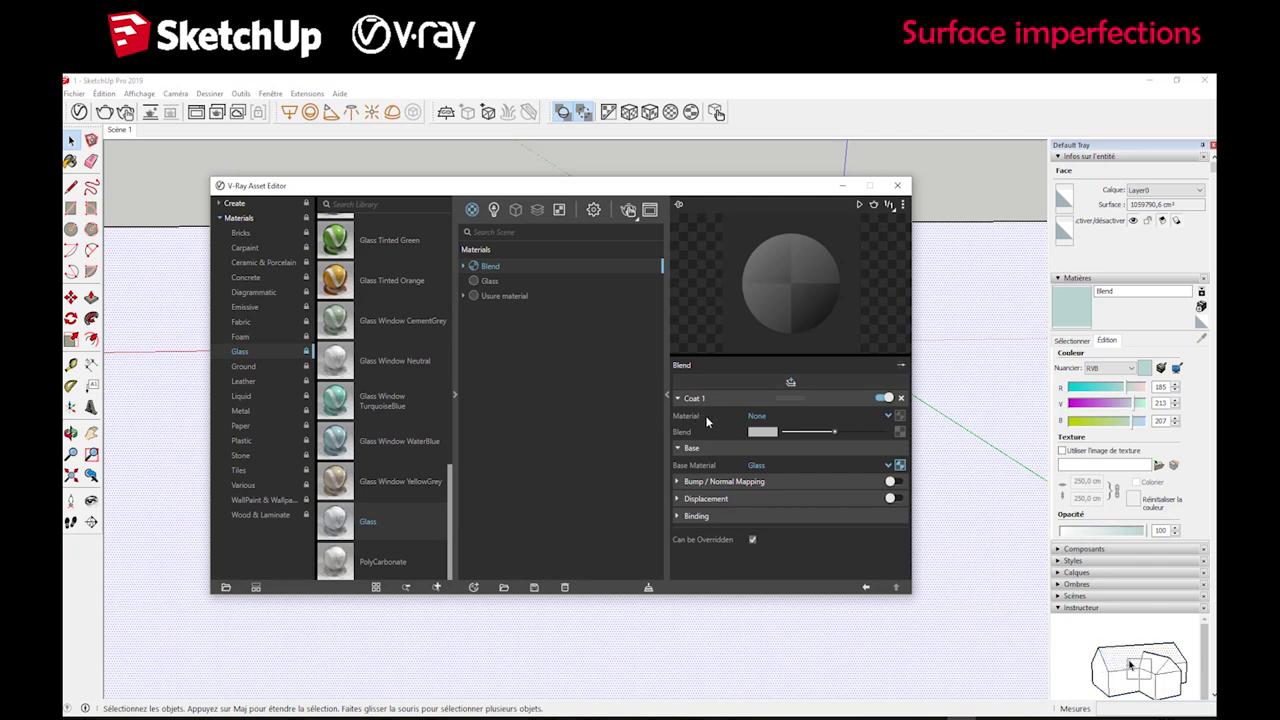
click(759, 418)
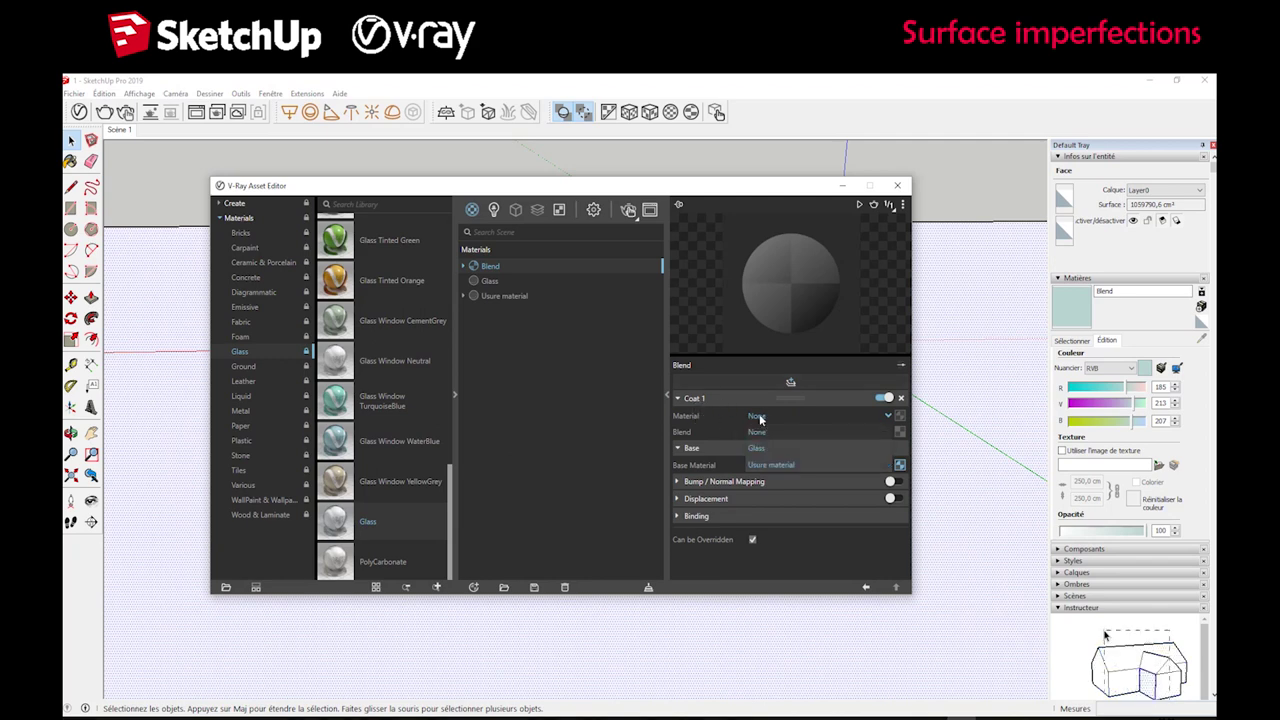
click(770, 465)
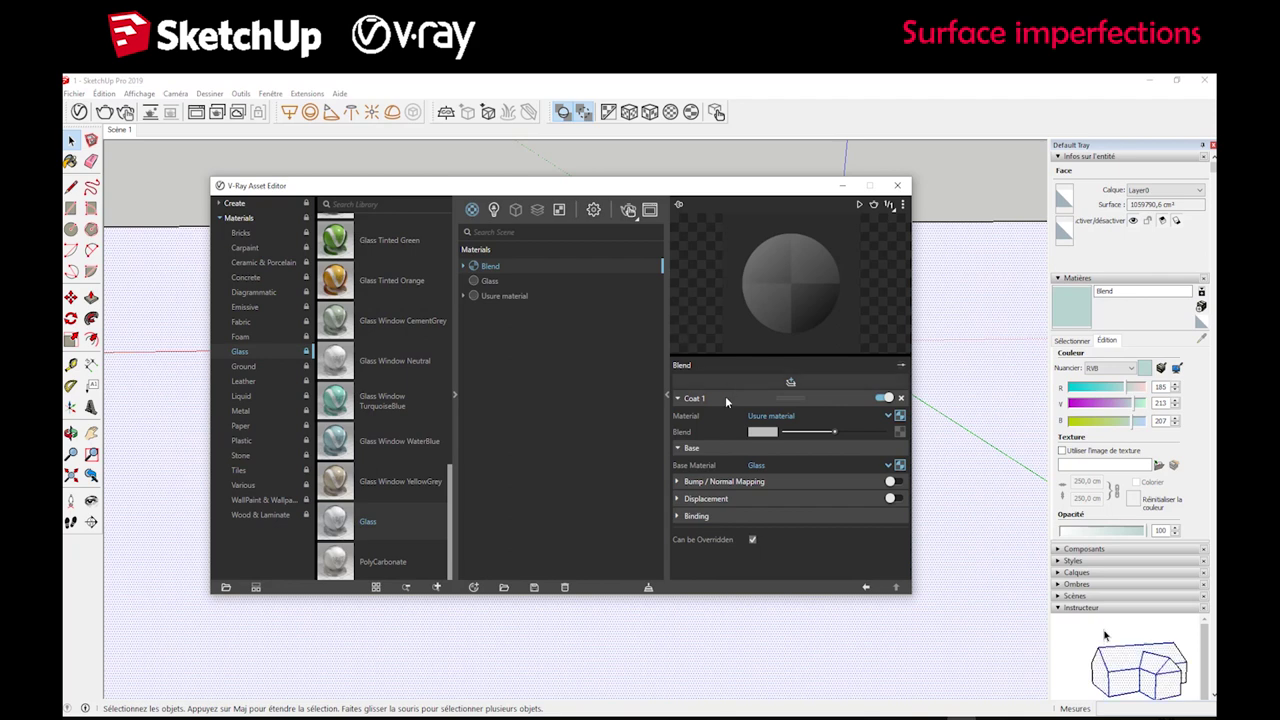
drag(834, 431, 783, 433)
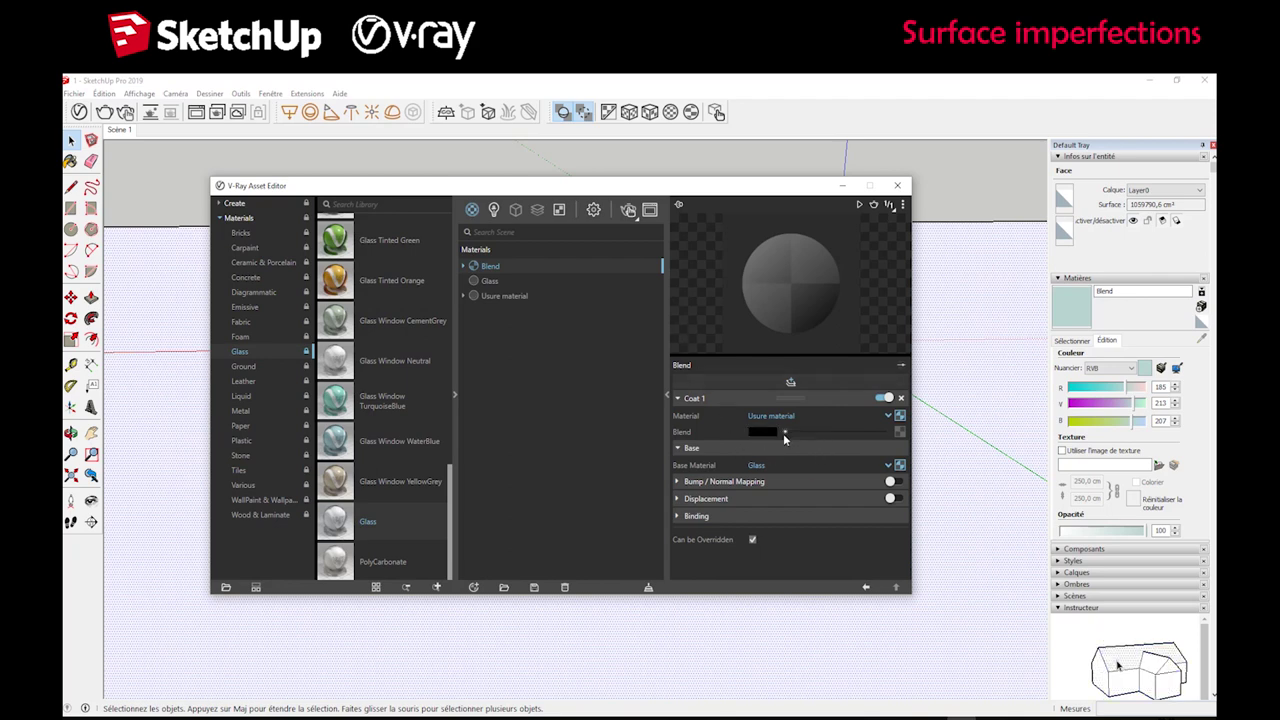
click(806, 431)
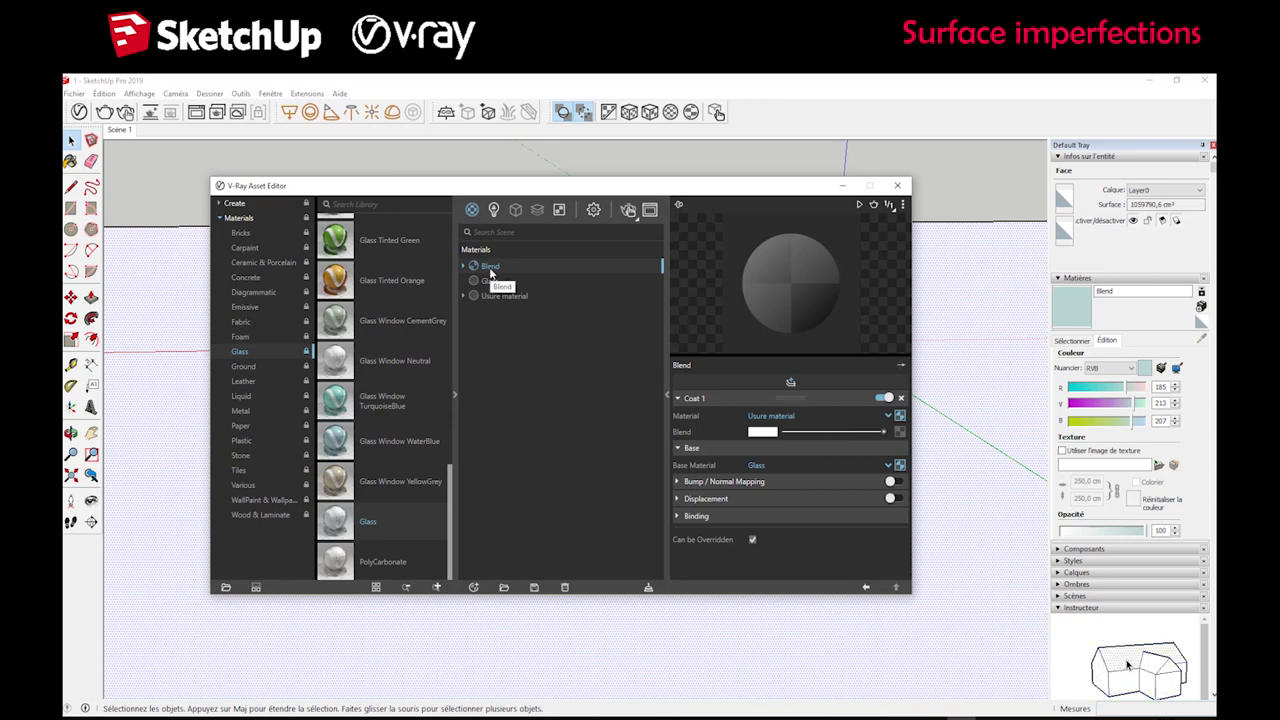
right_click(495, 268)
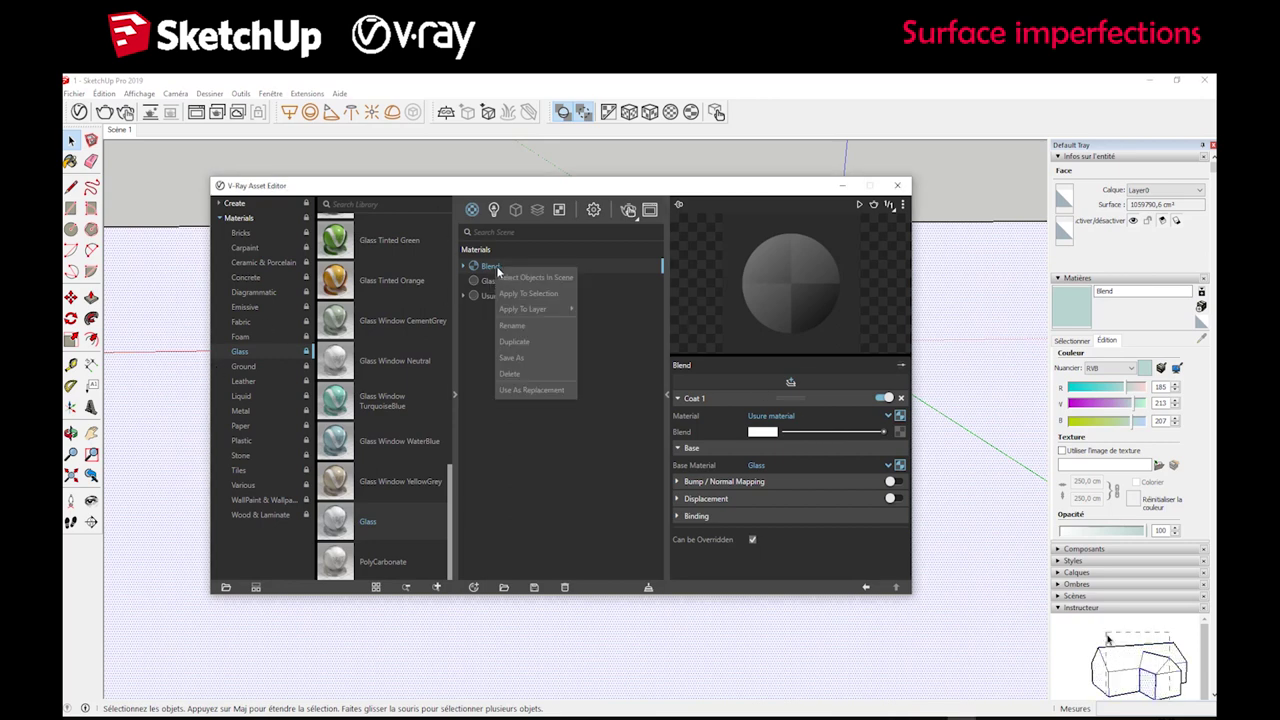
click(530, 293)
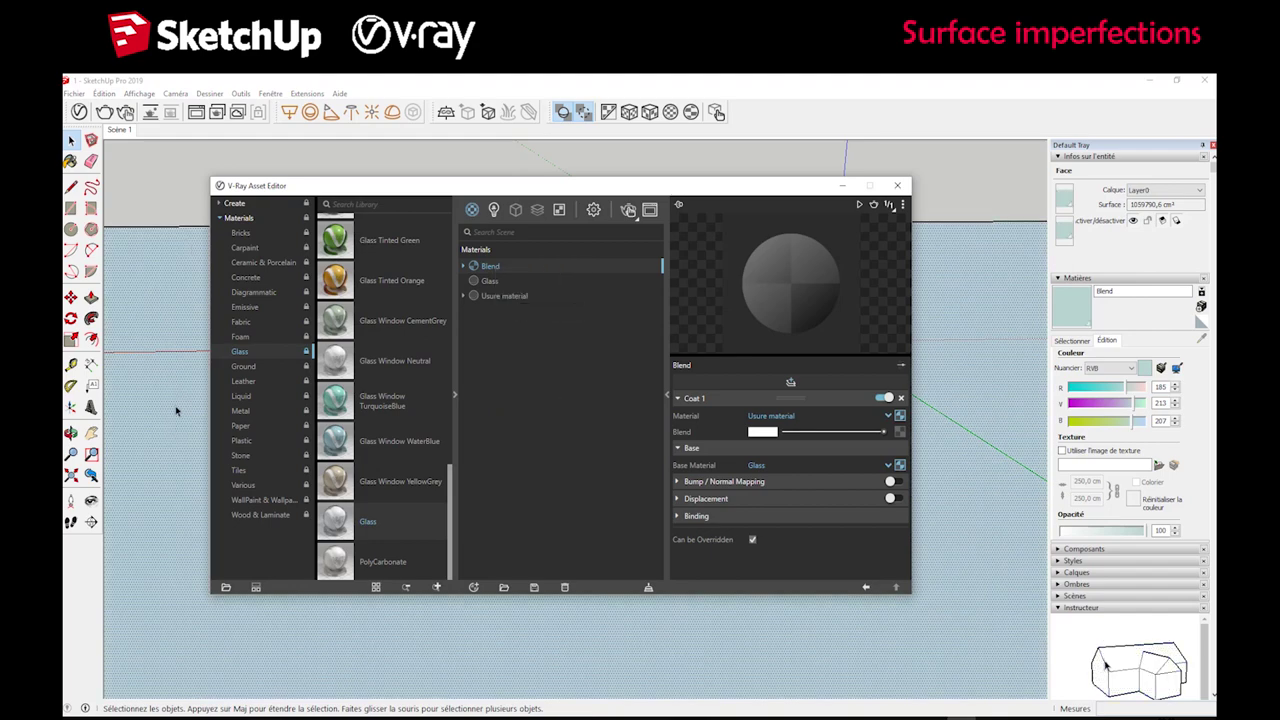
- Start an interactive V-Ray render and place the frame buffer beside the Asset Editor
click(125, 111)
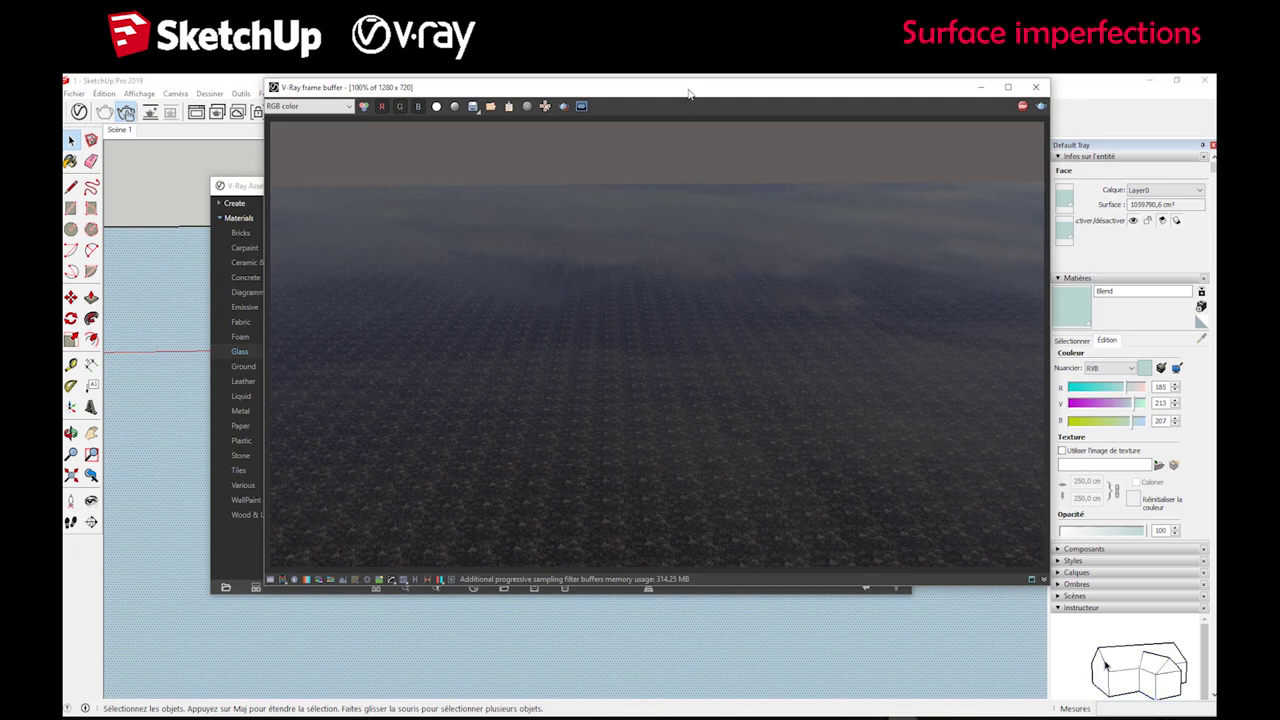
drag(660, 87, 643, 131)
drag(498, 136, 1065, 164)
drag(614, 177, 442, 180)
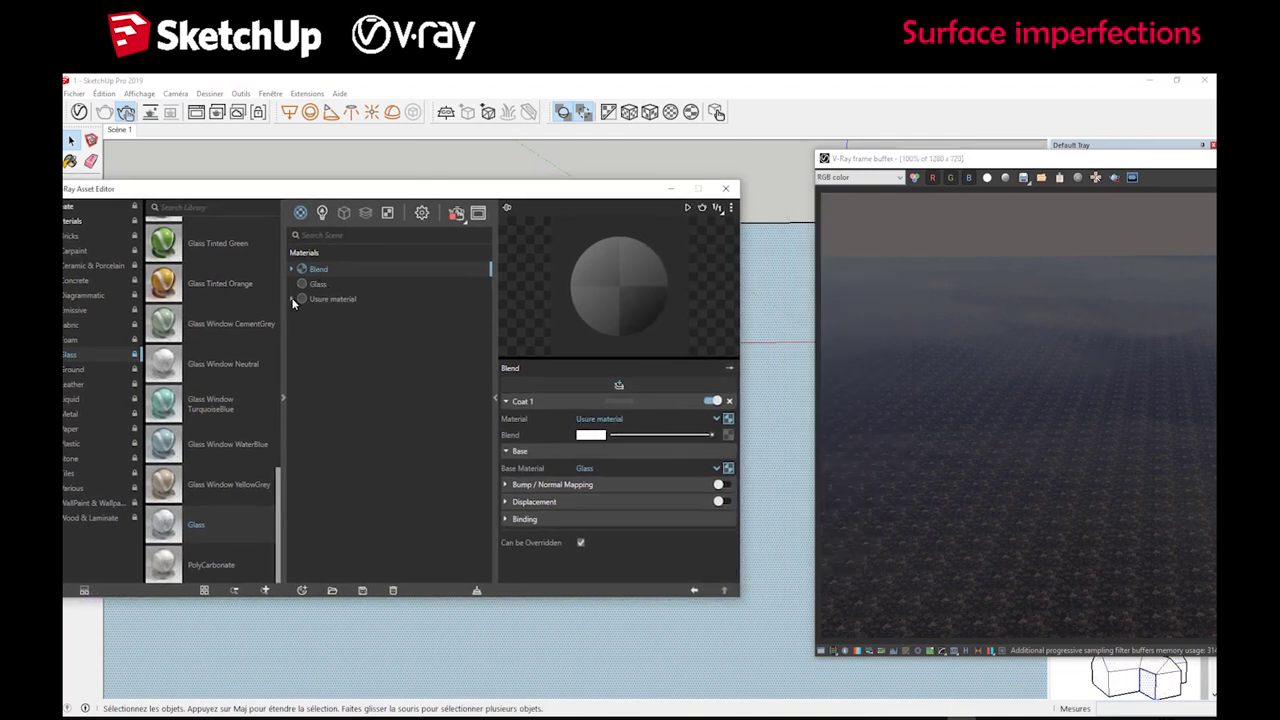
- Set the Smudges opacity bitmap's locked Repeat U/V to .05 and enlarge the render view
click(330, 300)
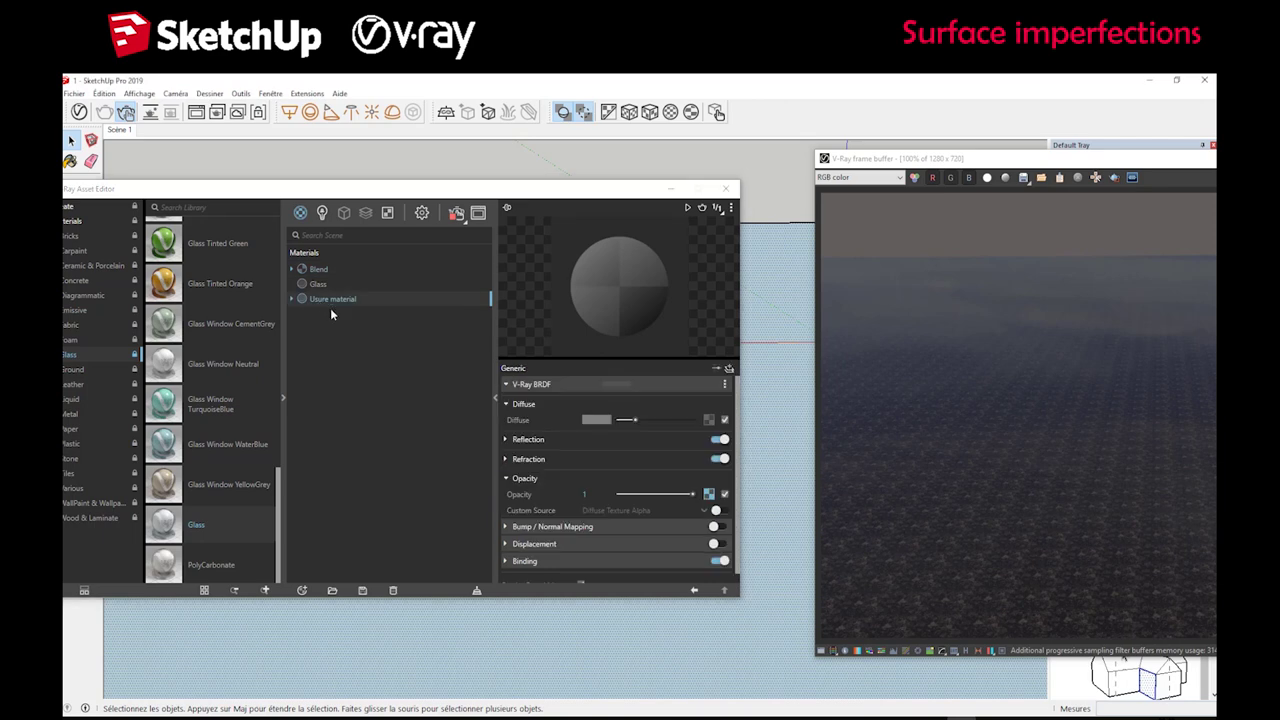
click(708, 495)
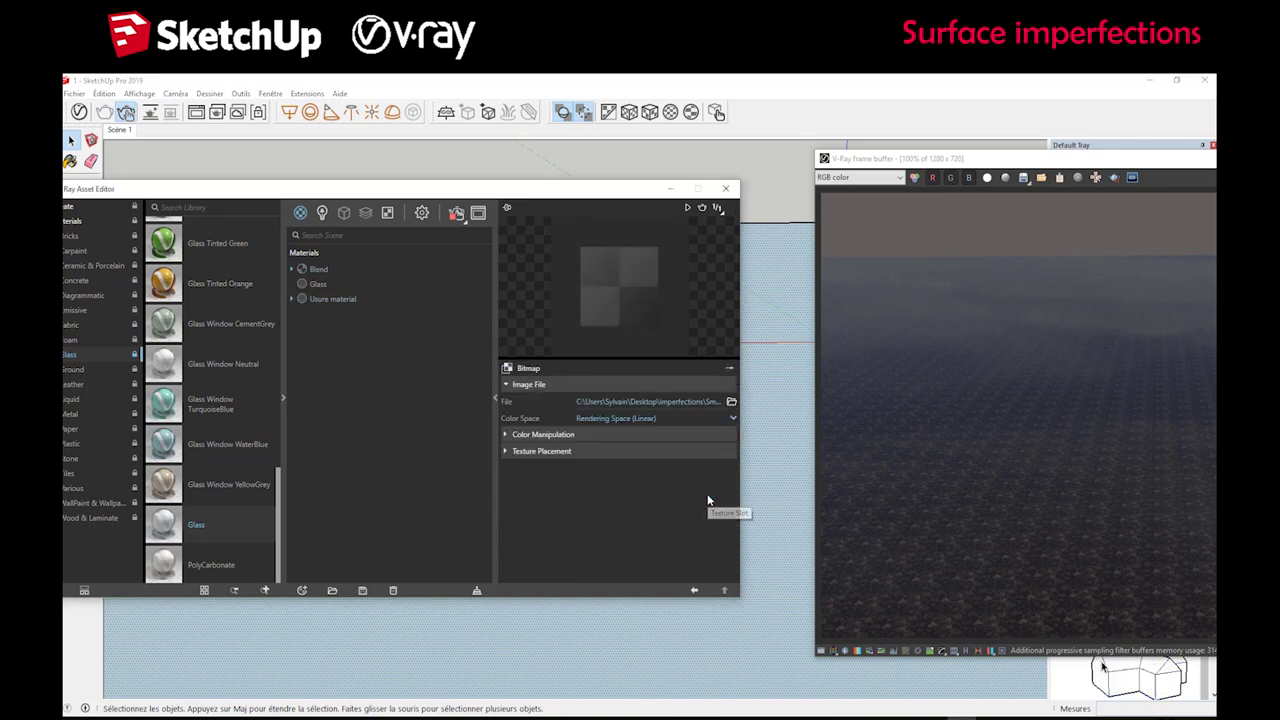
click(528, 451)
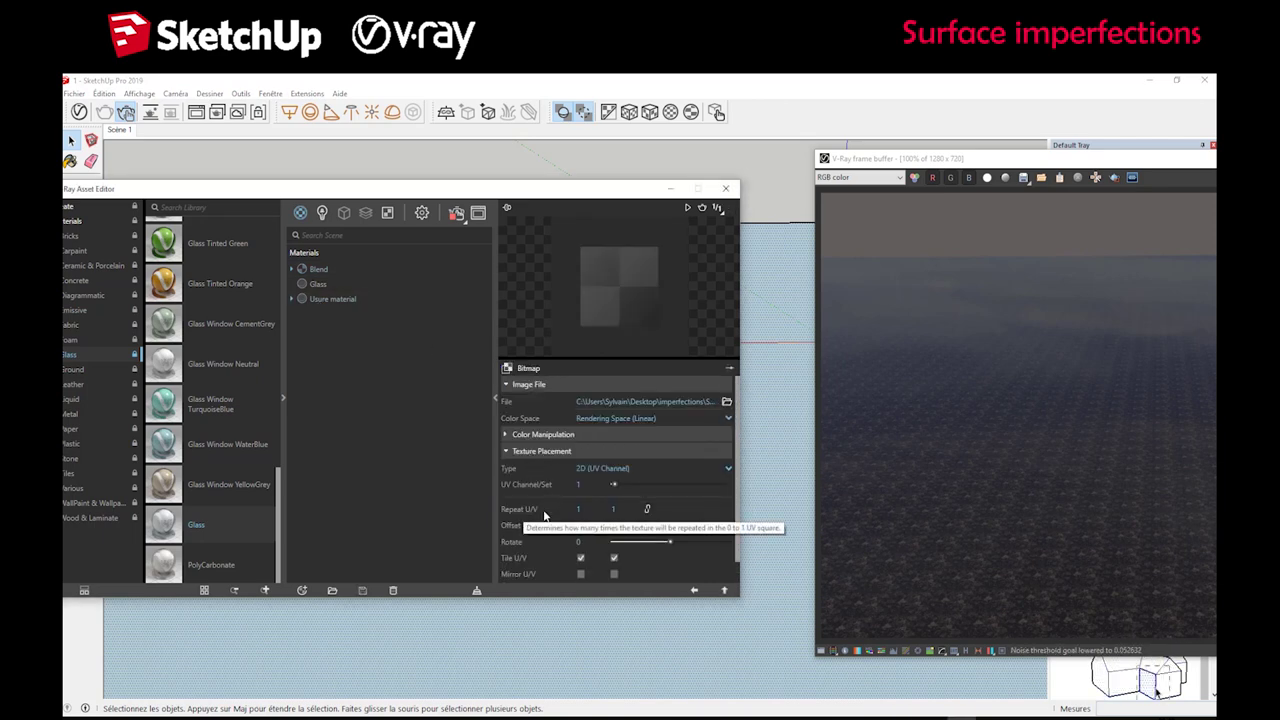
click(647, 509)
click(585, 509)
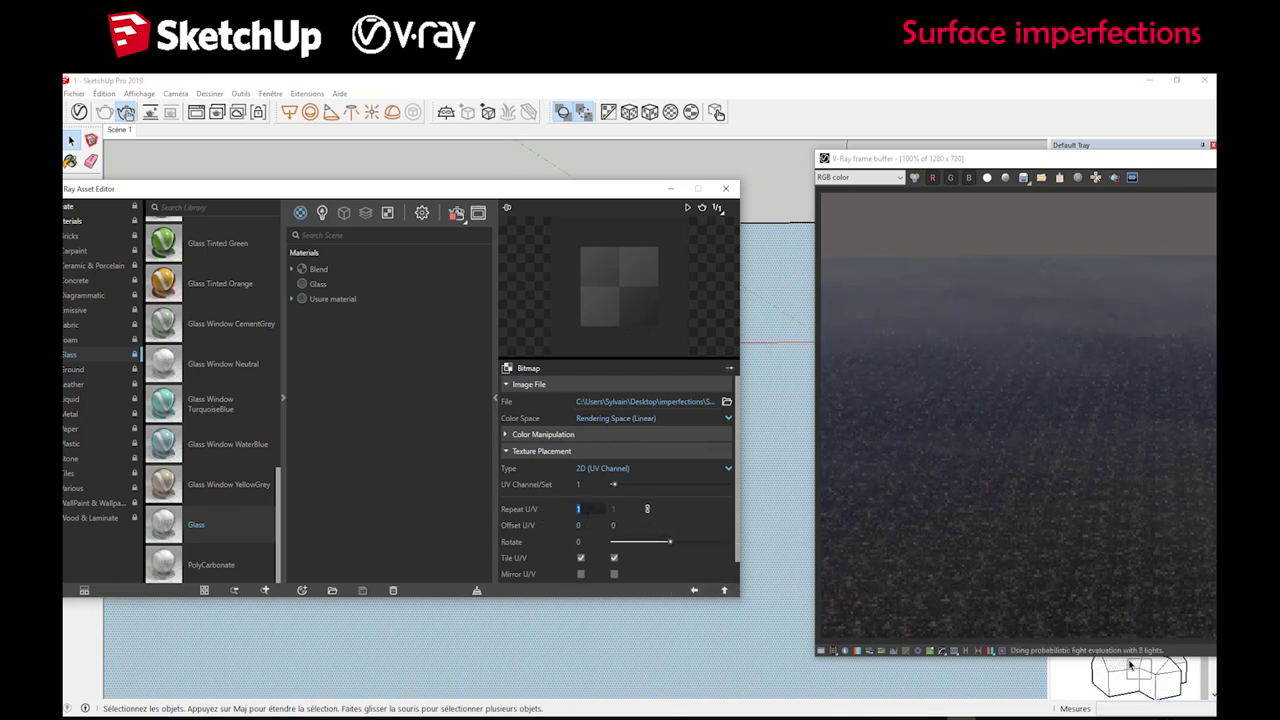
text(.05)
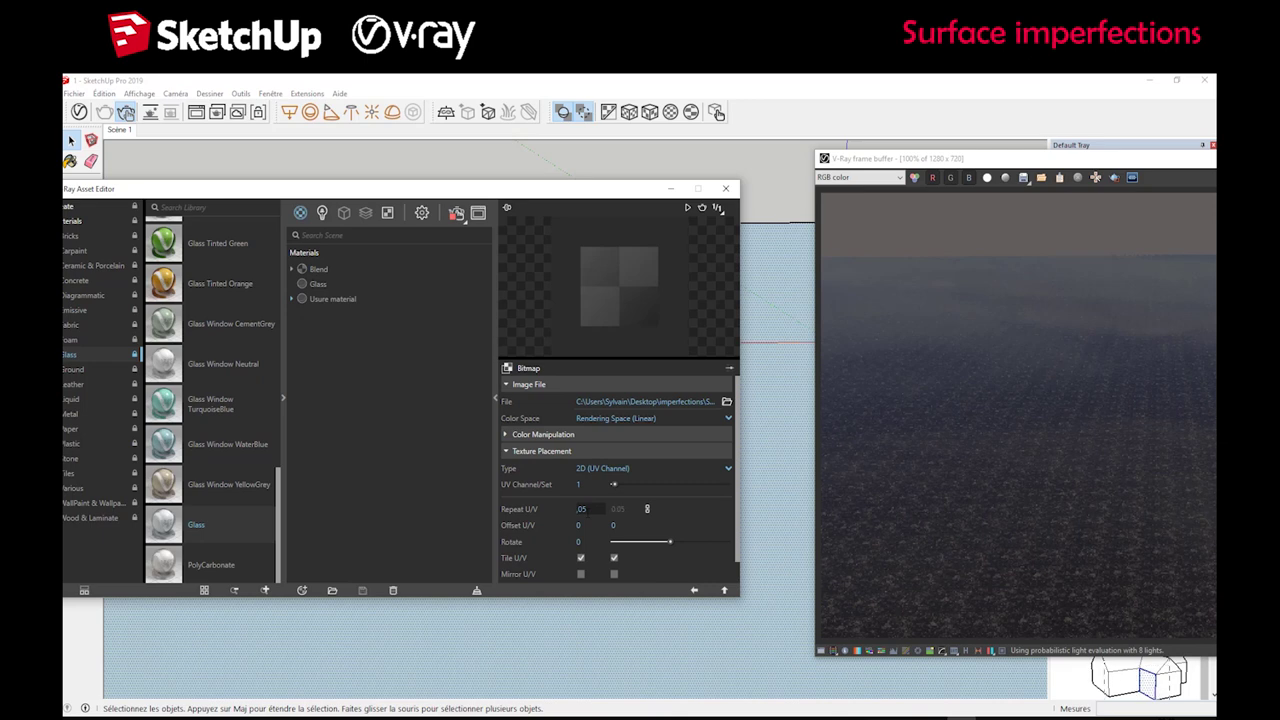
key(Return)
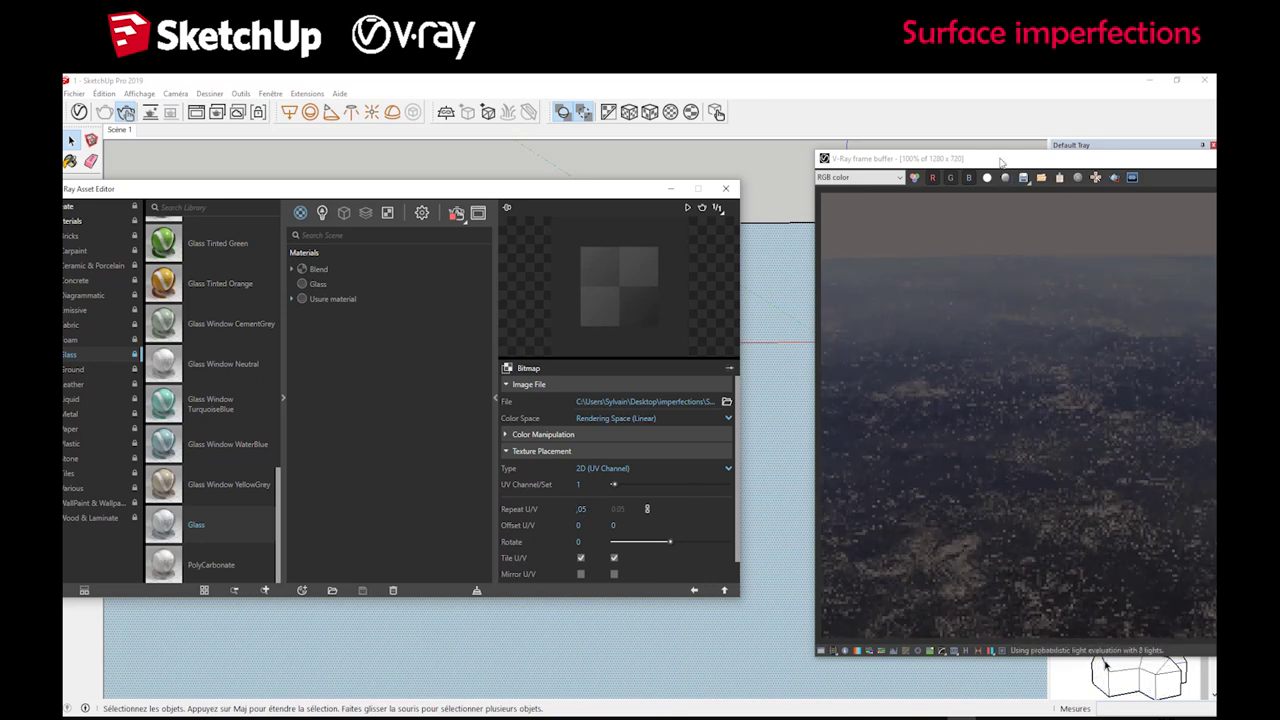
drag(1000, 162, 615, 127)
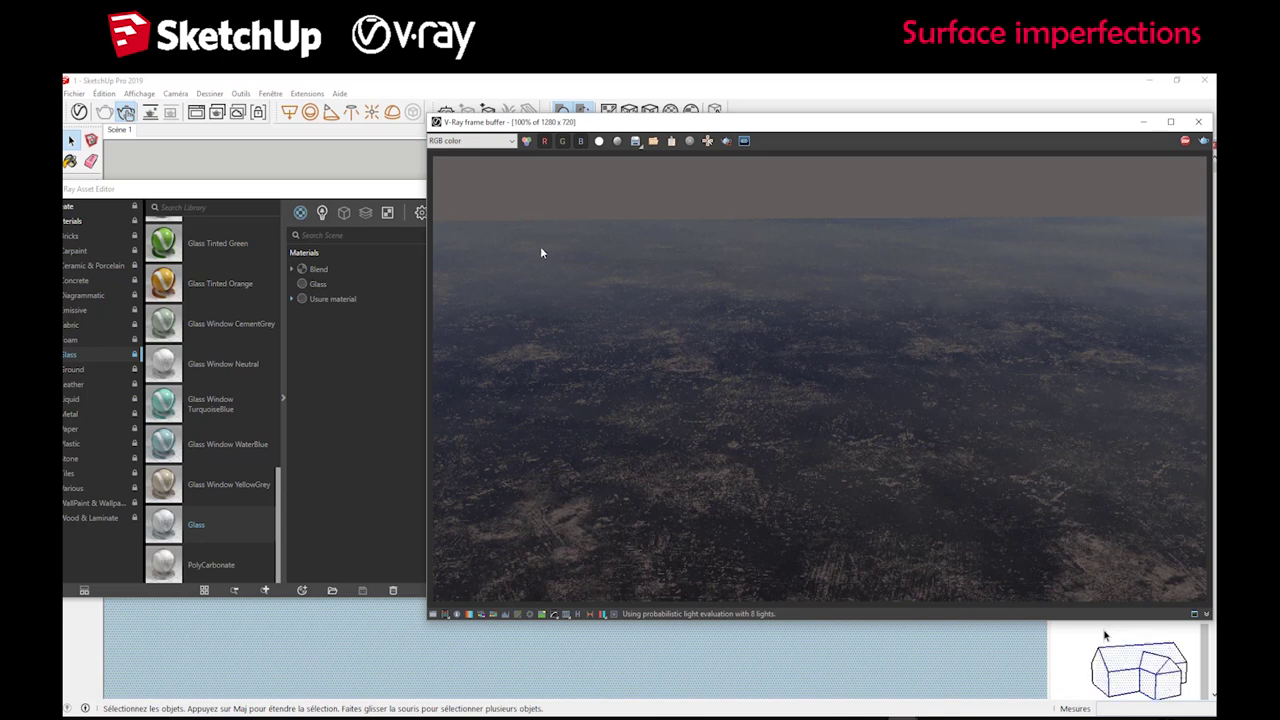
- Compare Coat 1 off and on, then set its Blend slider to light grey
click(319, 272)
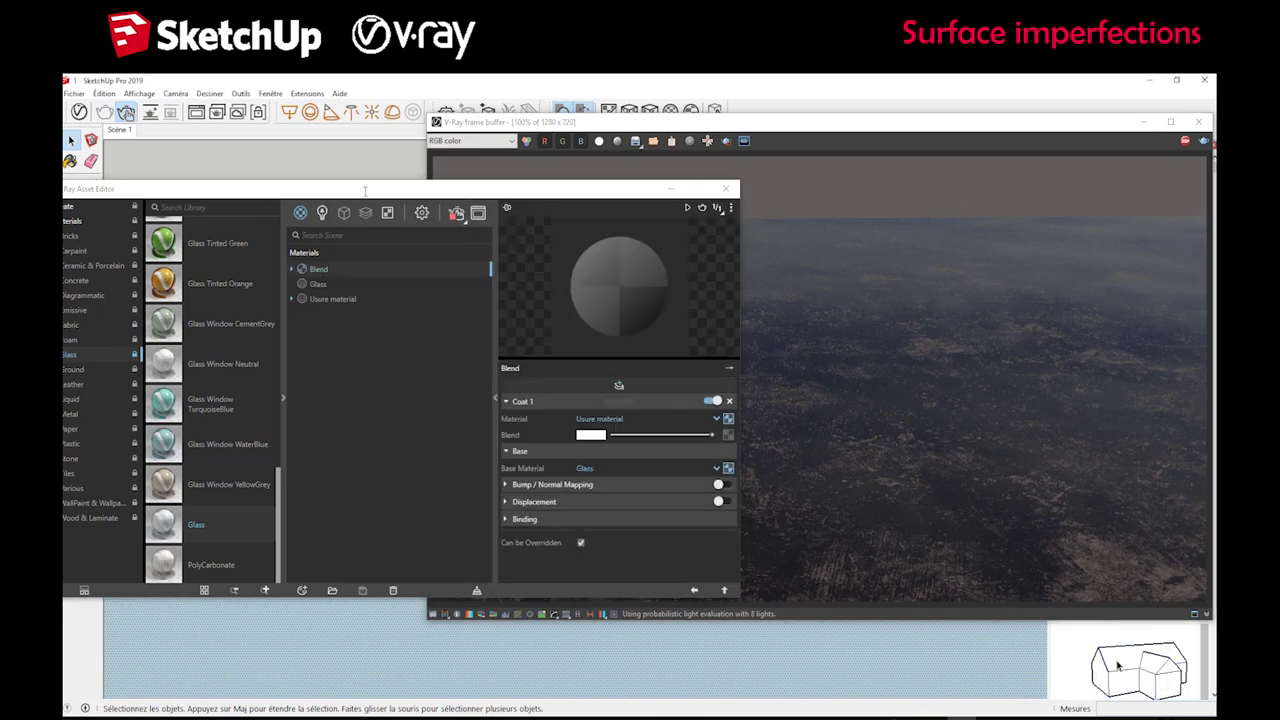
click(282, 397)
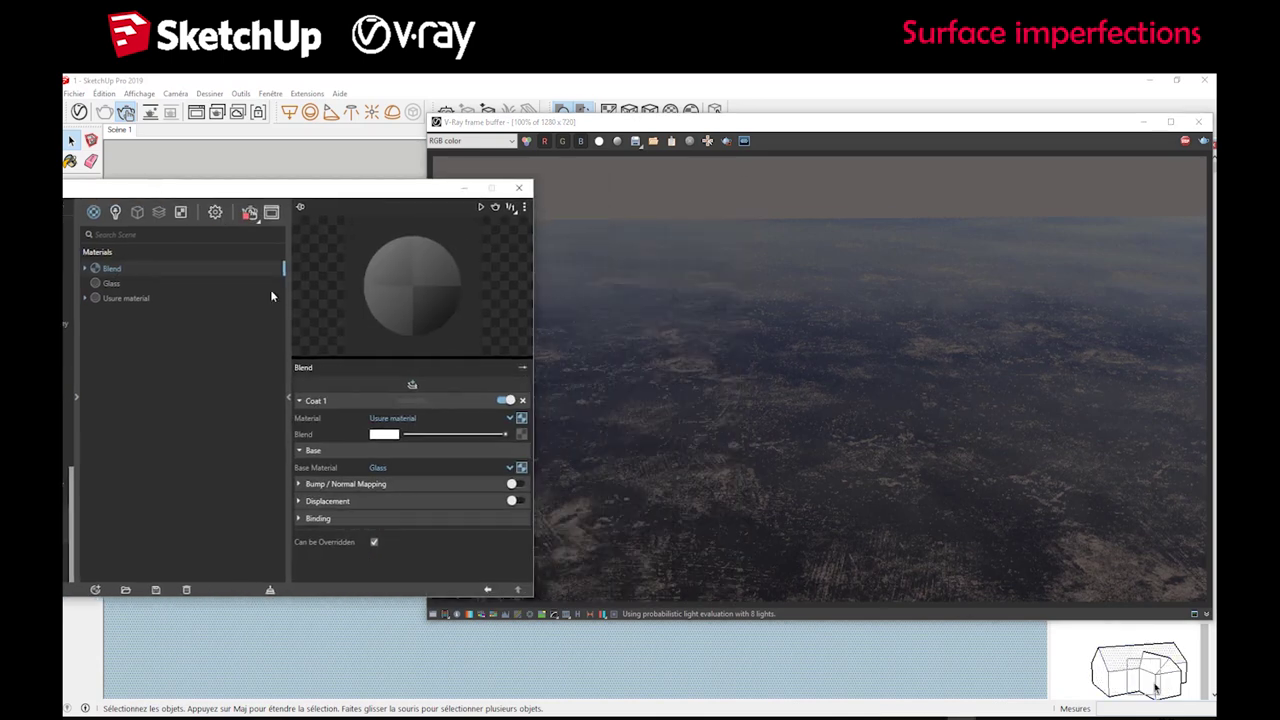
click(508, 400)
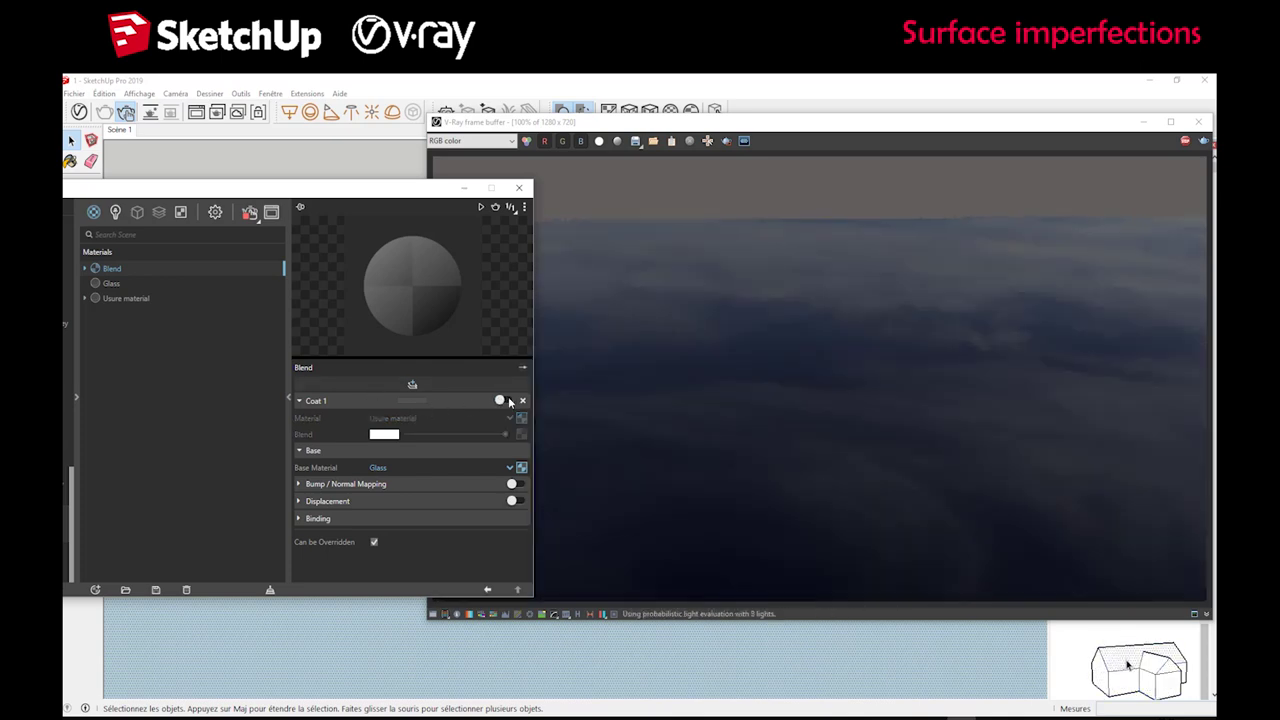
click(508, 400)
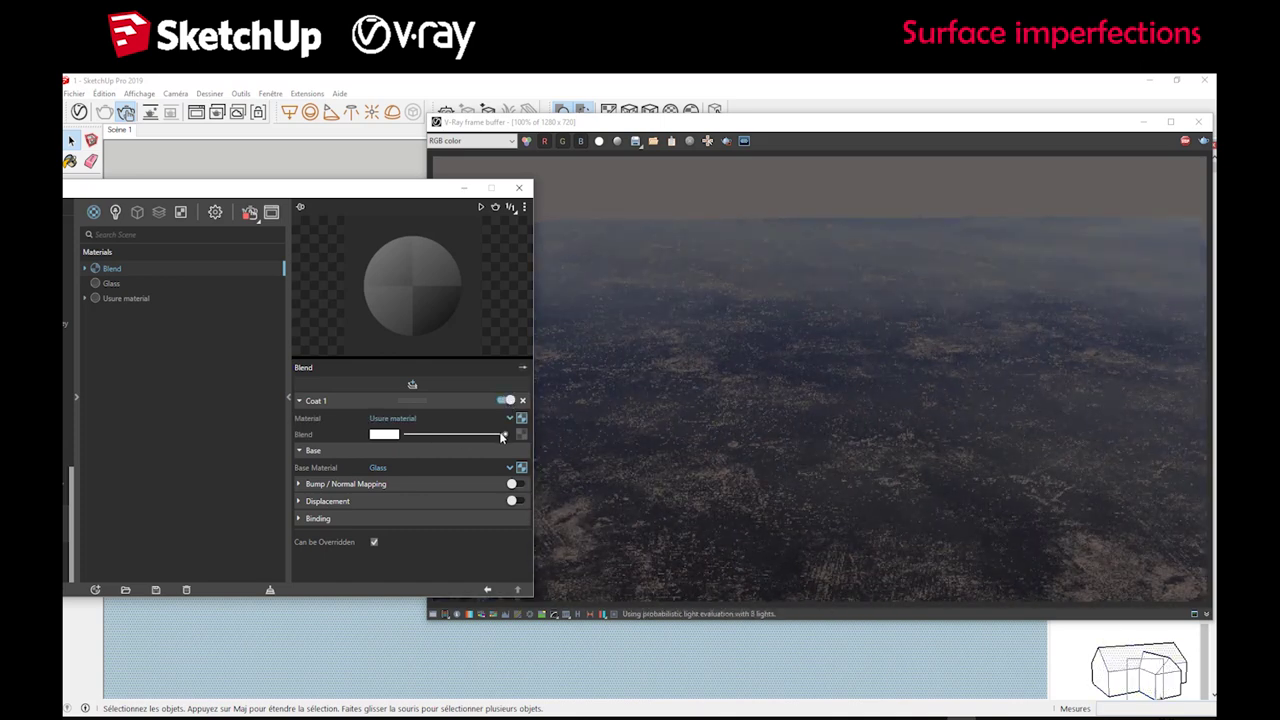
drag(504, 435, 436, 441)
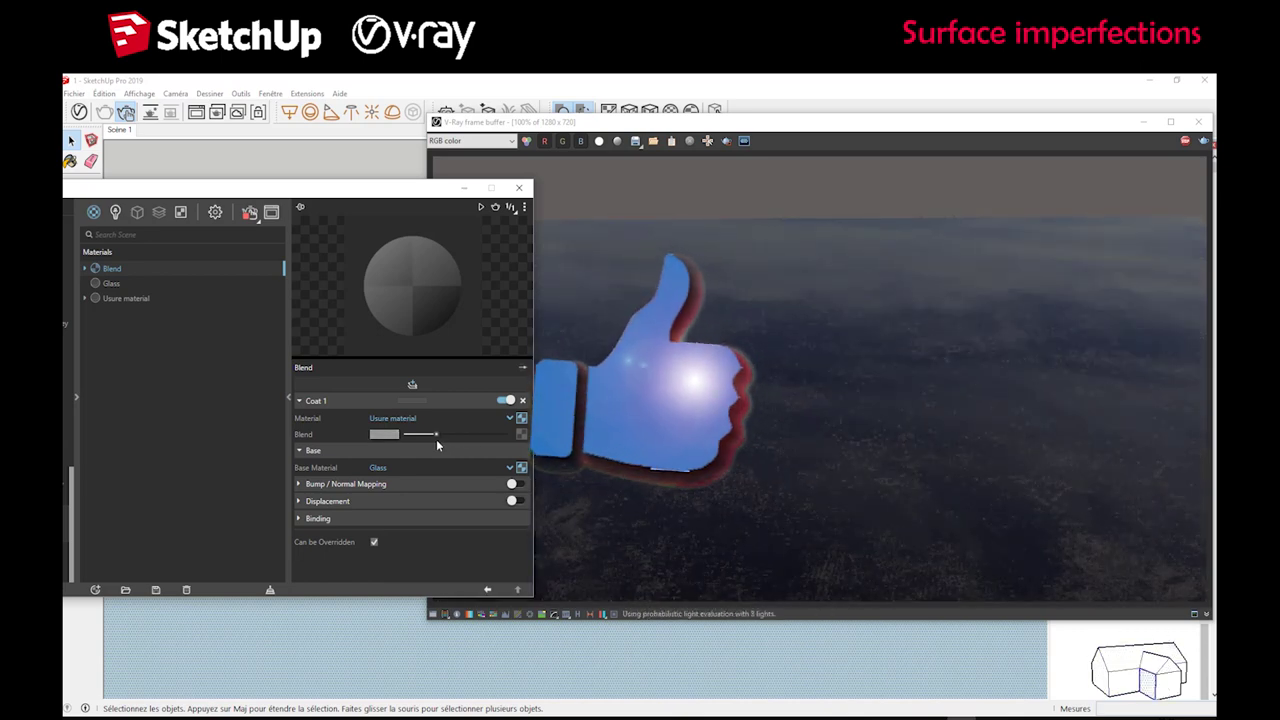
drag(435, 440, 458, 435)
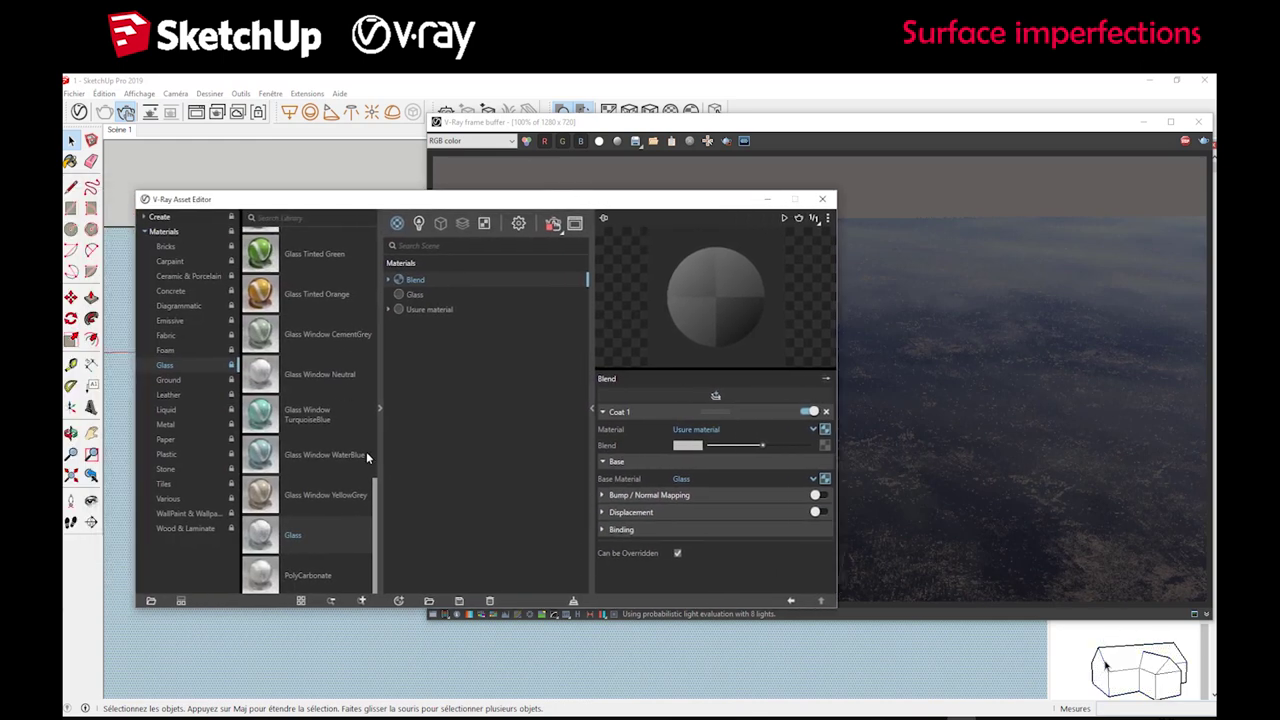
- Add CarPaint Flakes WineRed from the Carpaint library and make it the Blend's base, replacing Glass
click(172, 262)
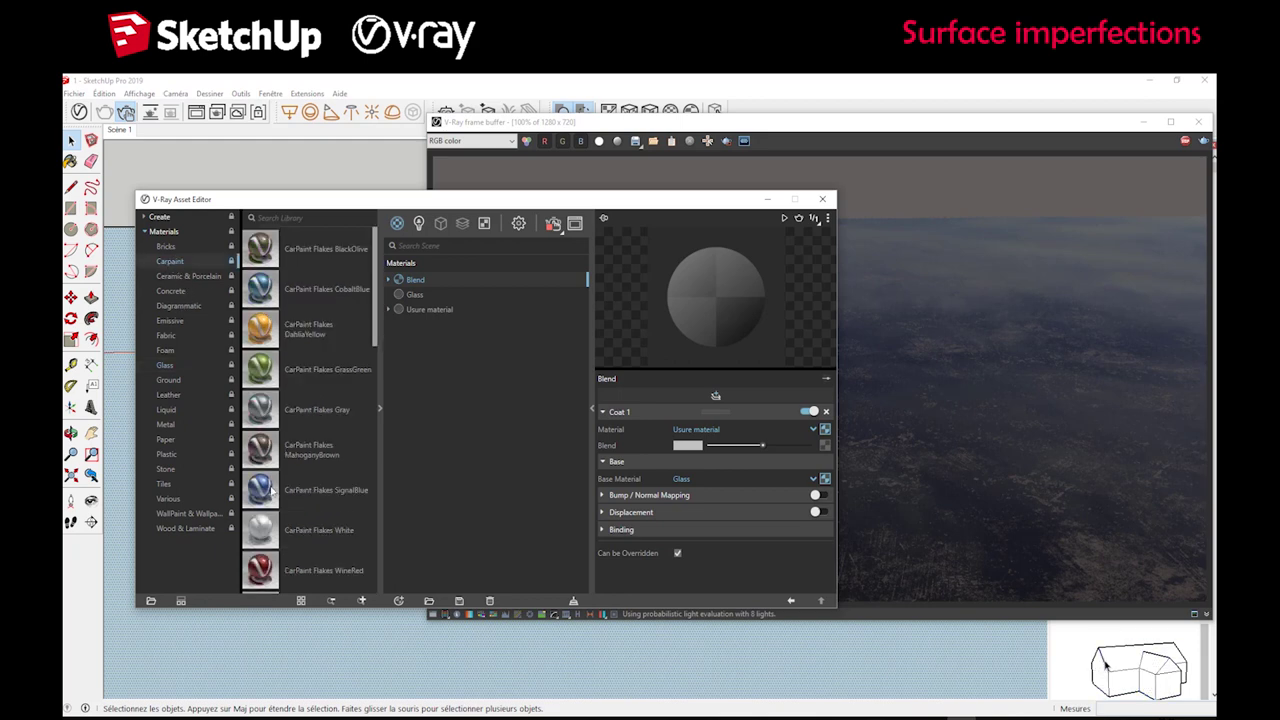
drag(262, 570, 452, 360)
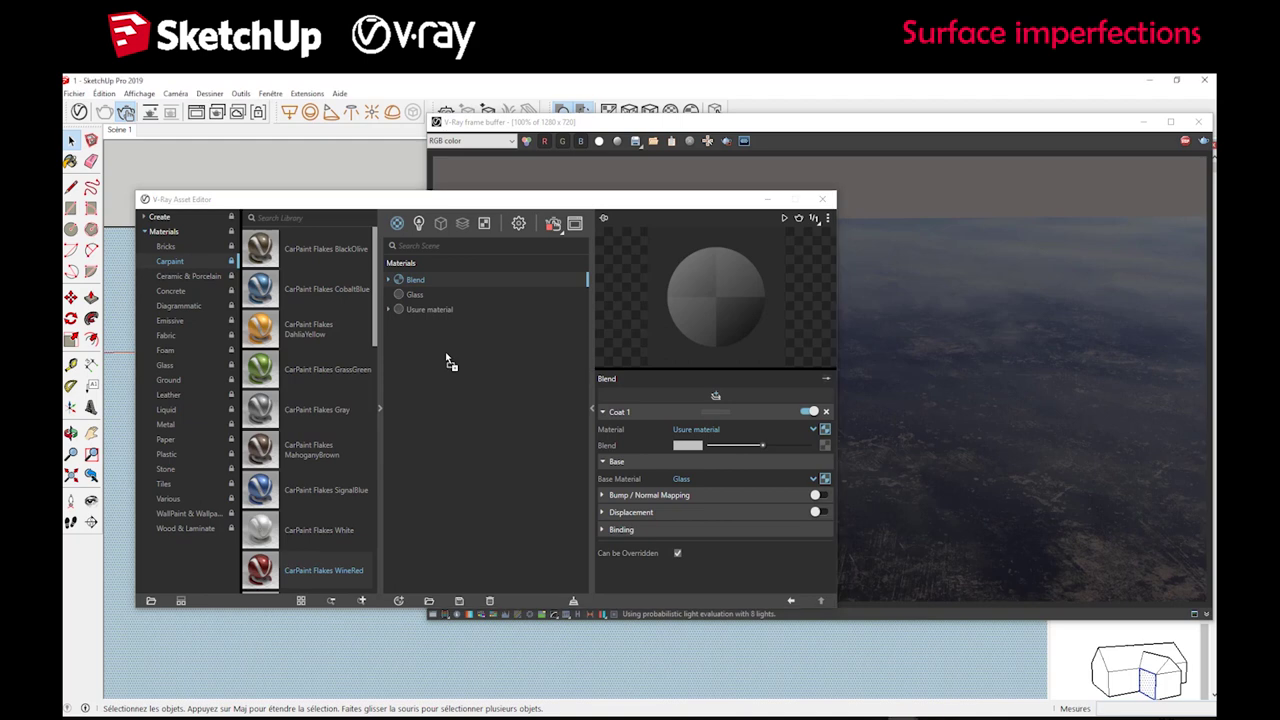
click(409, 278)
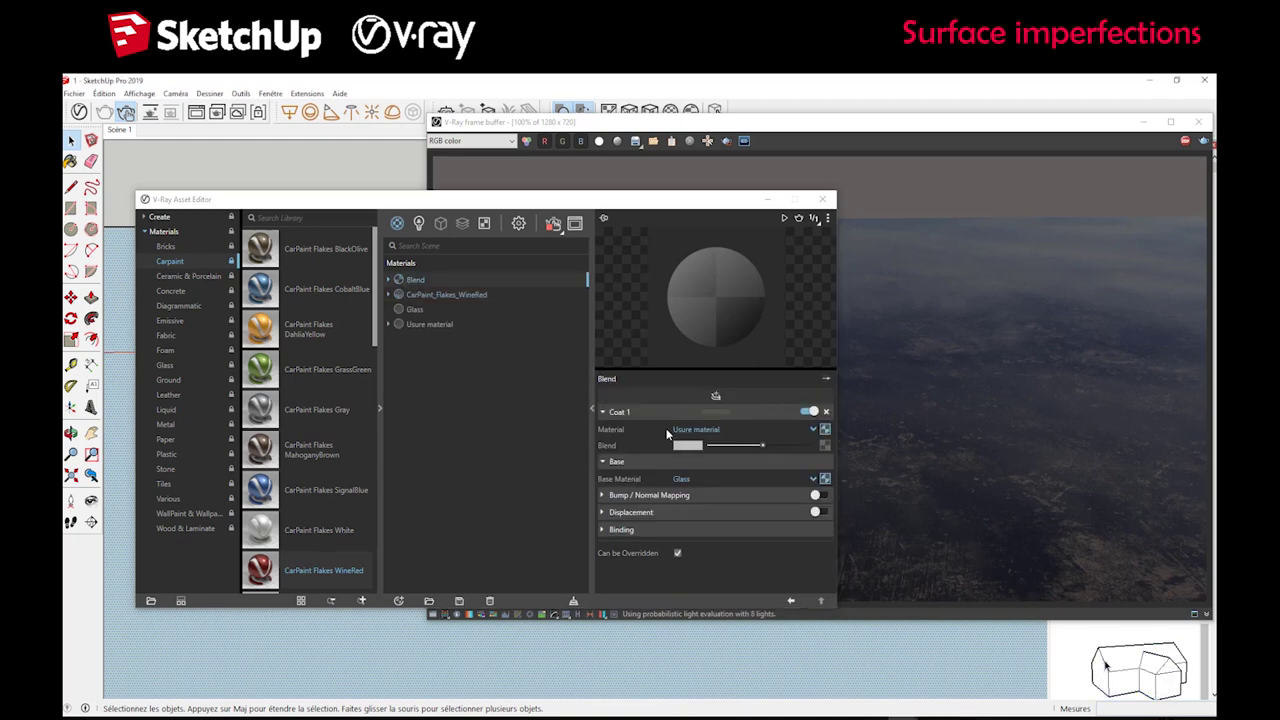
click(694, 478)
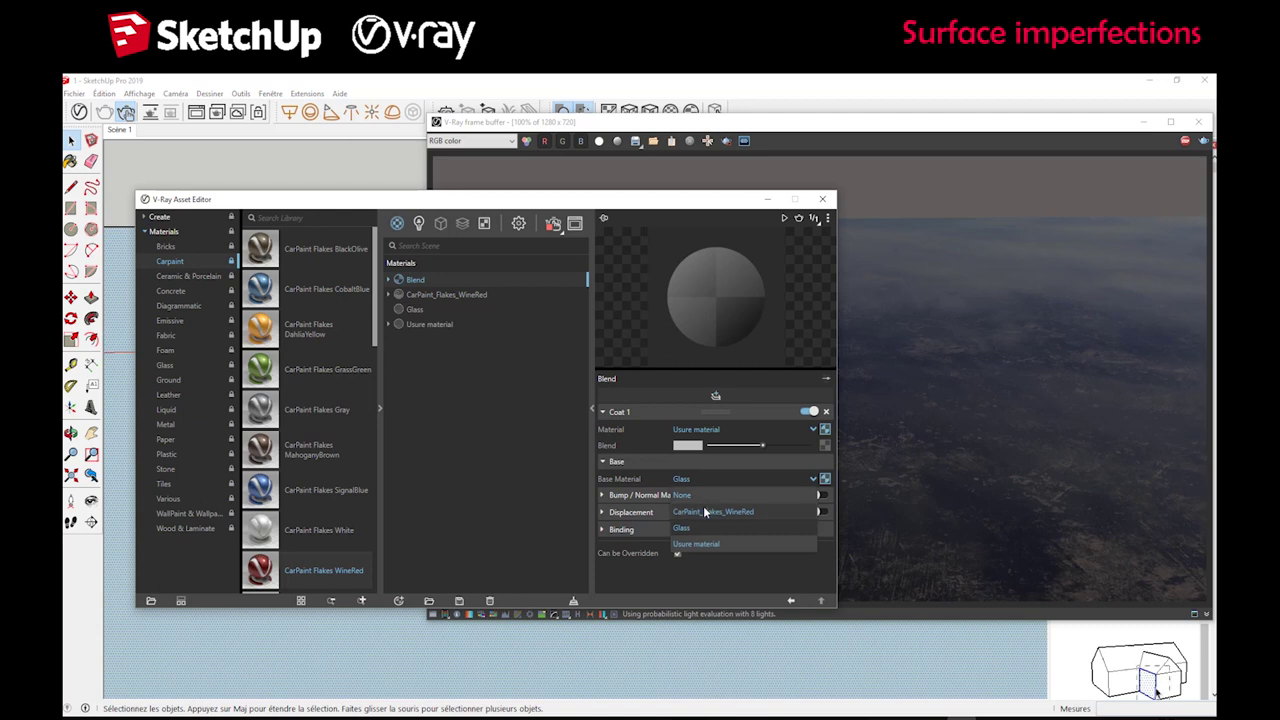
click(710, 511)
drag(246, 200, 234, 180)
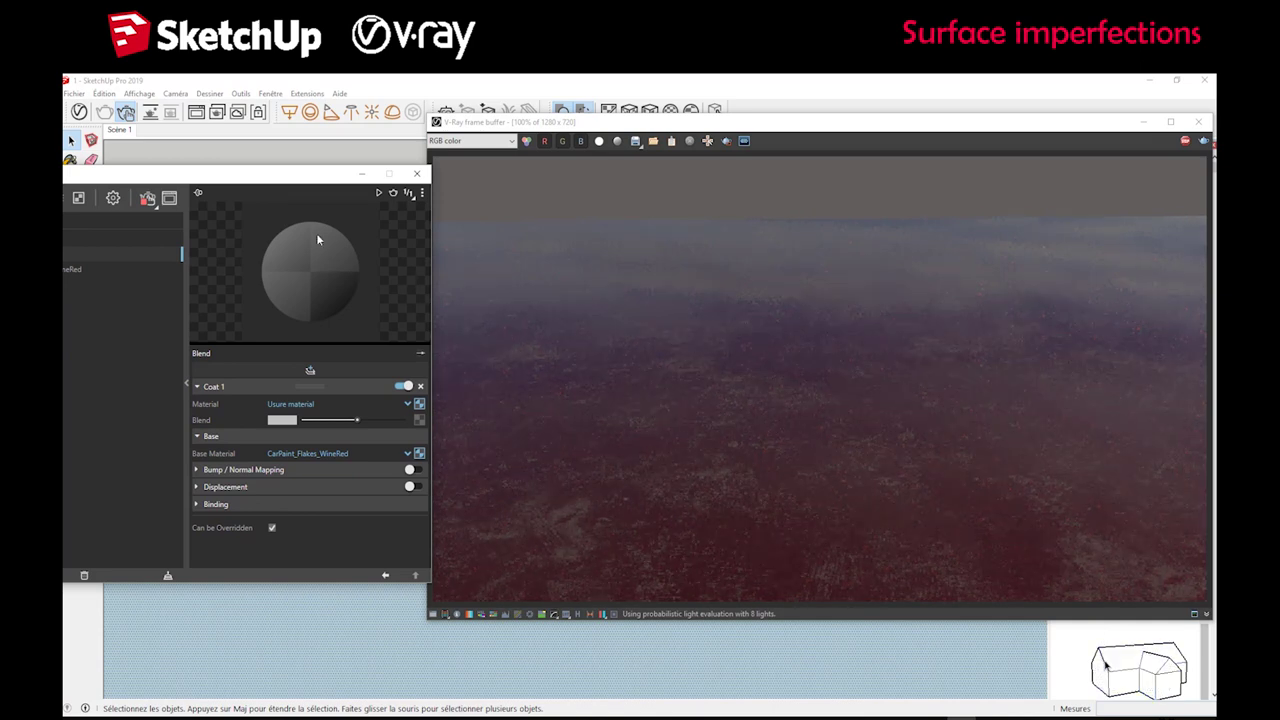
drag(278, 177, 506, 147)
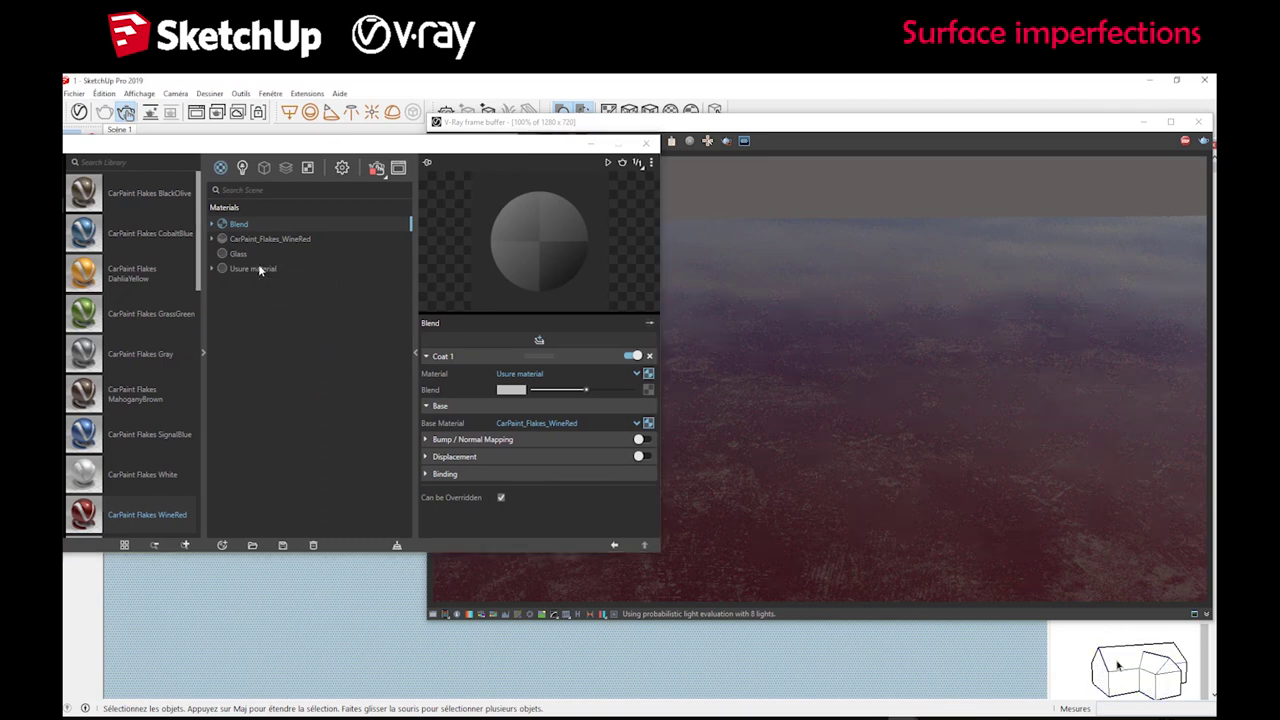
- Select the Usure material, expand then collapse its Reflection rollout, and collapse Diffuse
click(258, 268)
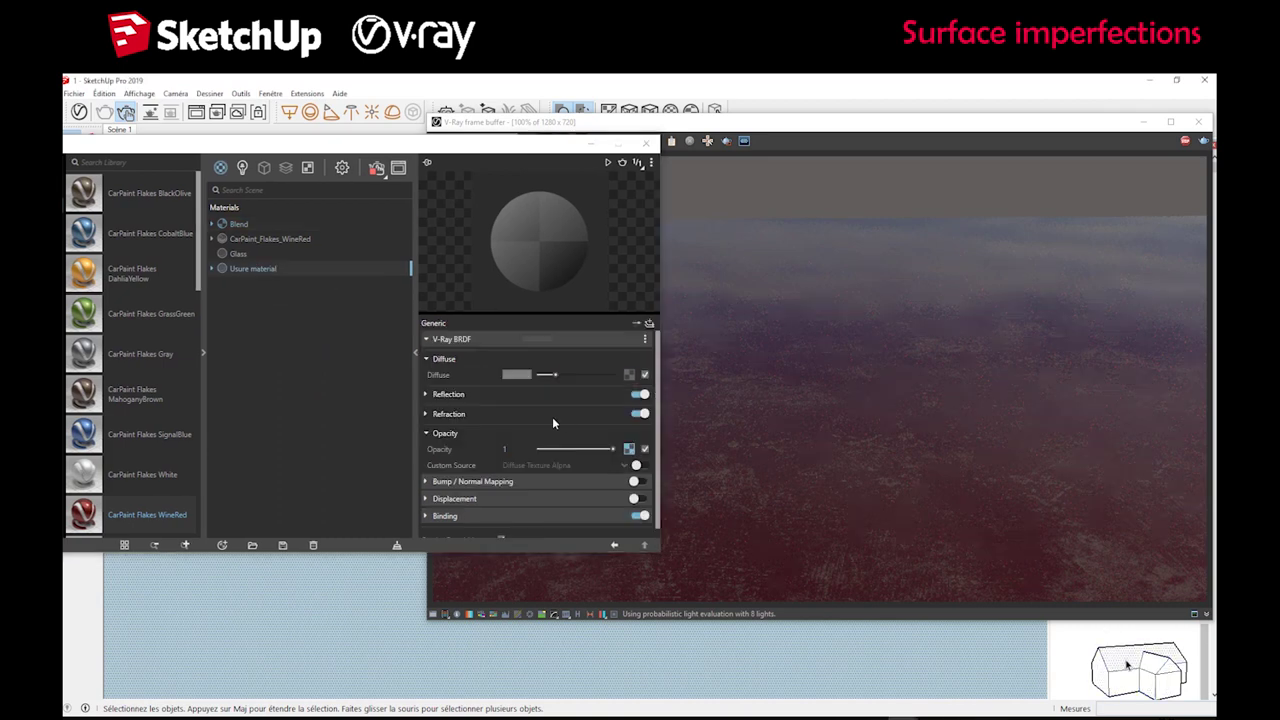
click(425, 394)
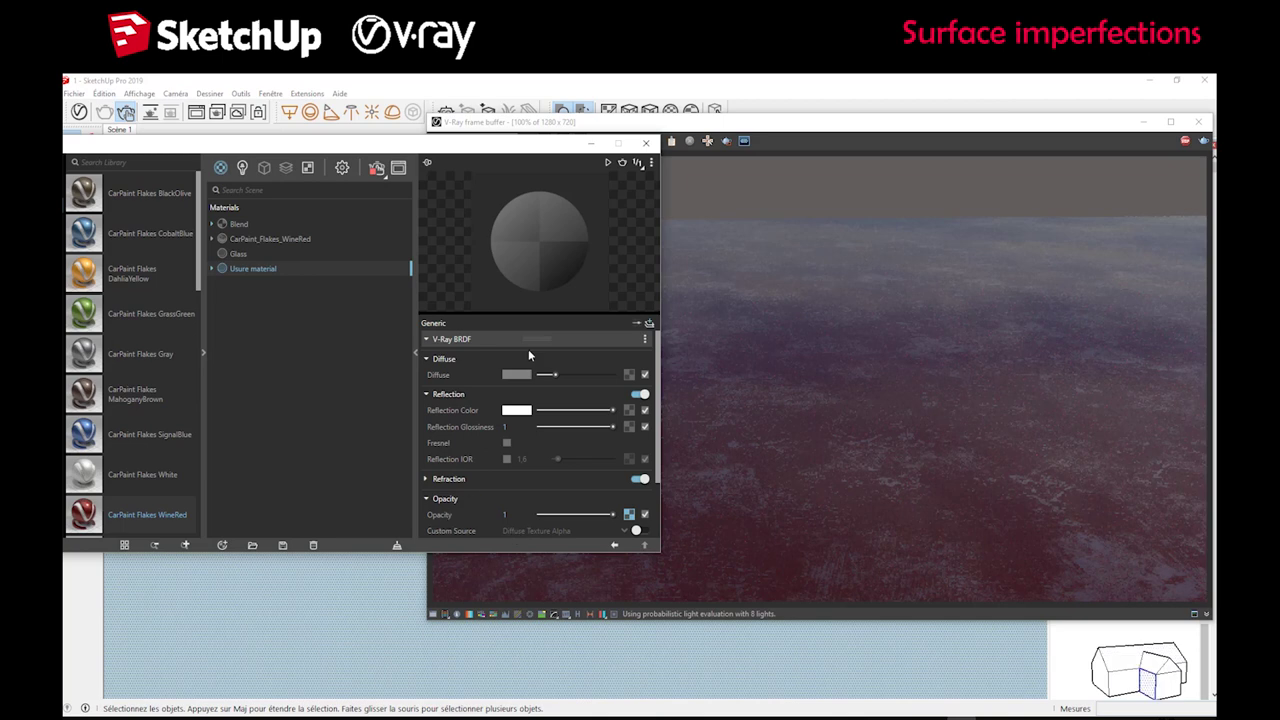
click(455, 395)
click(444, 359)
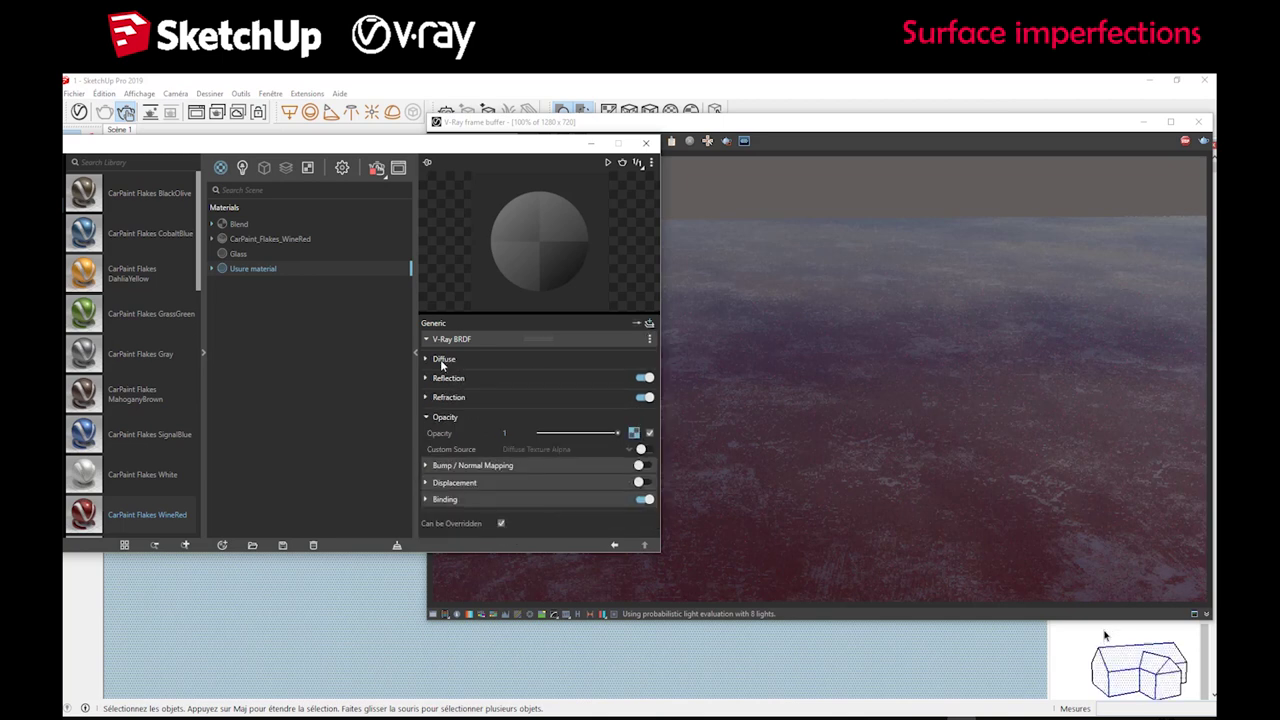
- Enable Usure's Bump / Normal Mapping and paste its opacity texture into Bump Map as an instance
click(446, 465)
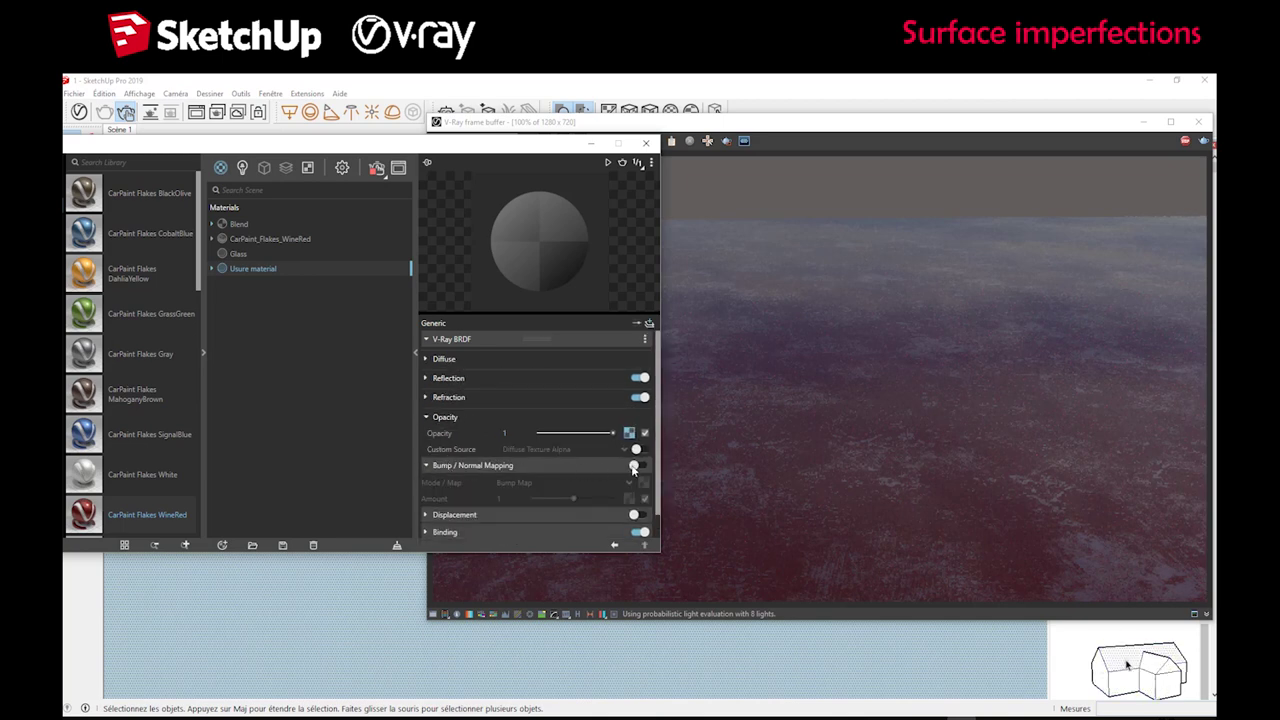
click(635, 466)
drag(628, 434, 615, 465)
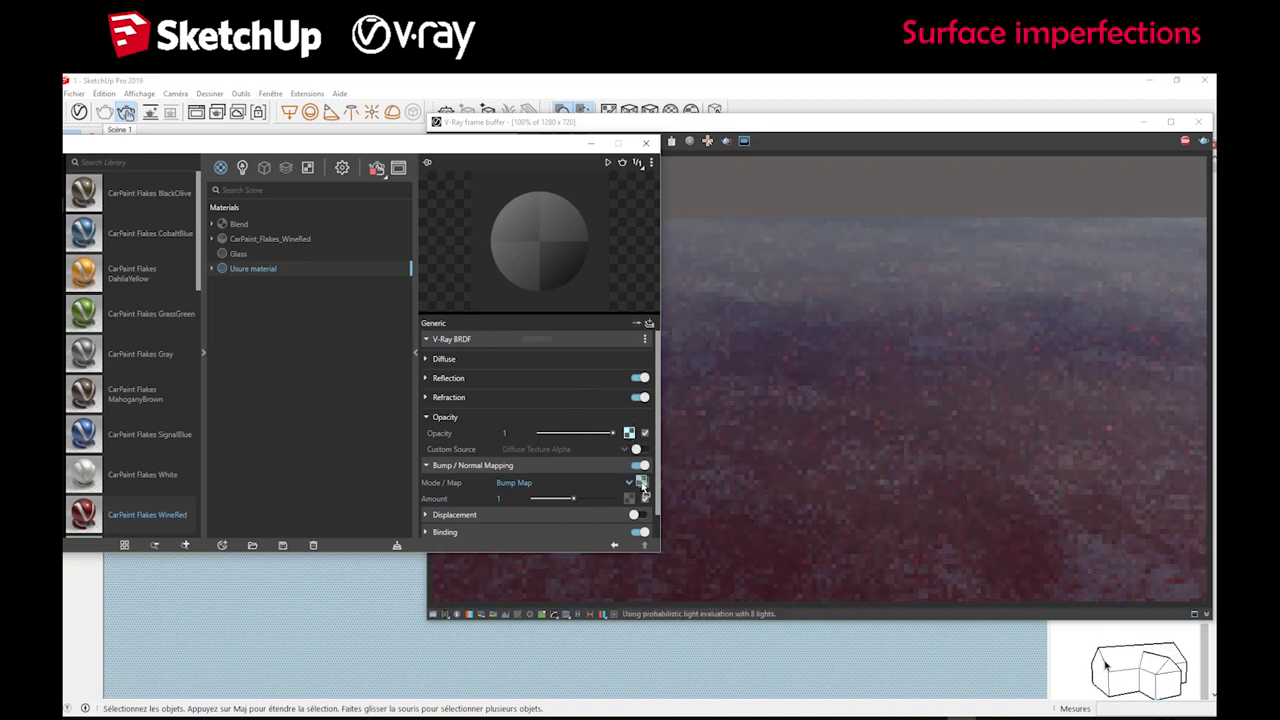
drag(615, 465, 643, 483)
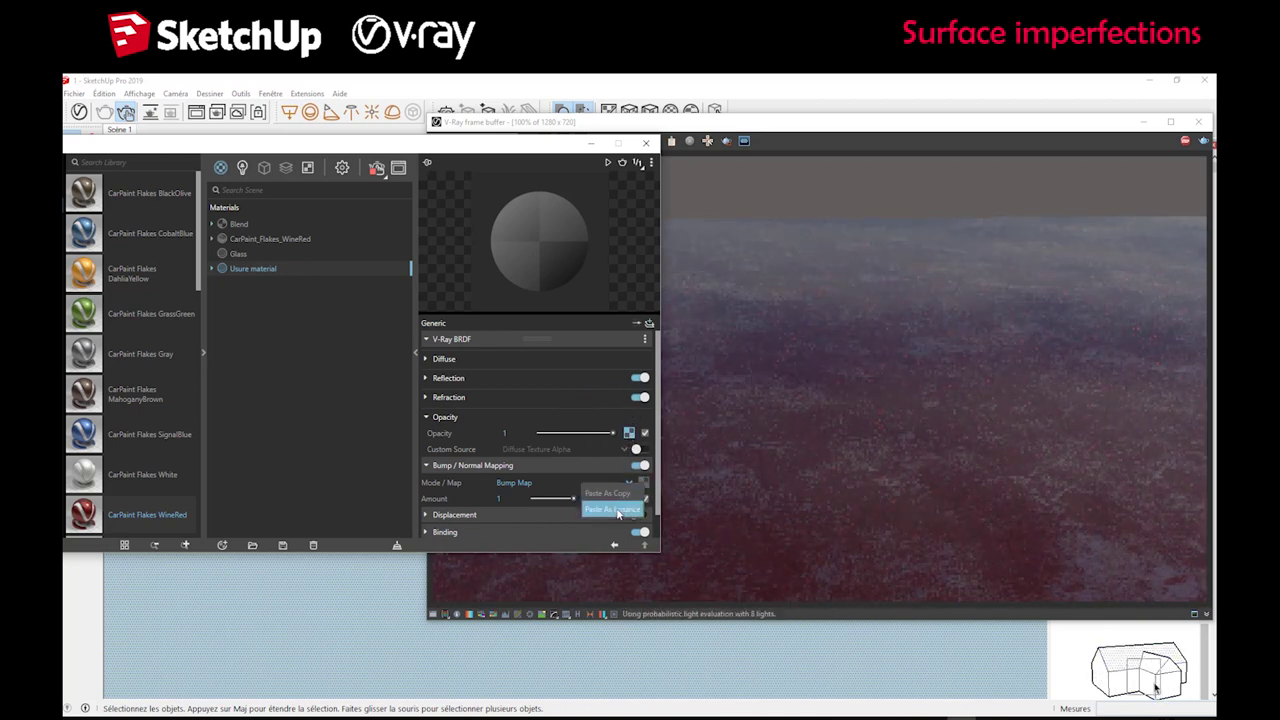
click(616, 509)
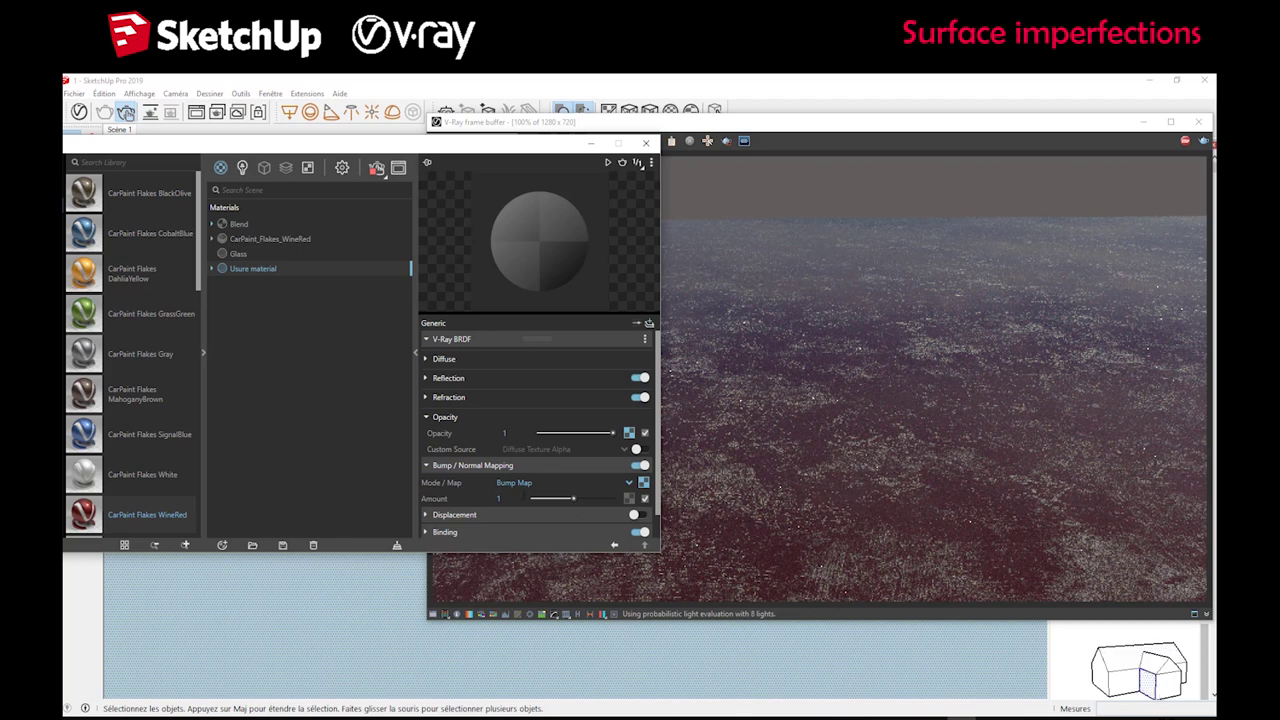
- Set the bump amount to -1 and open the opacity texture's bitmap settings
click(499, 498)
text(-1)
key(Return)
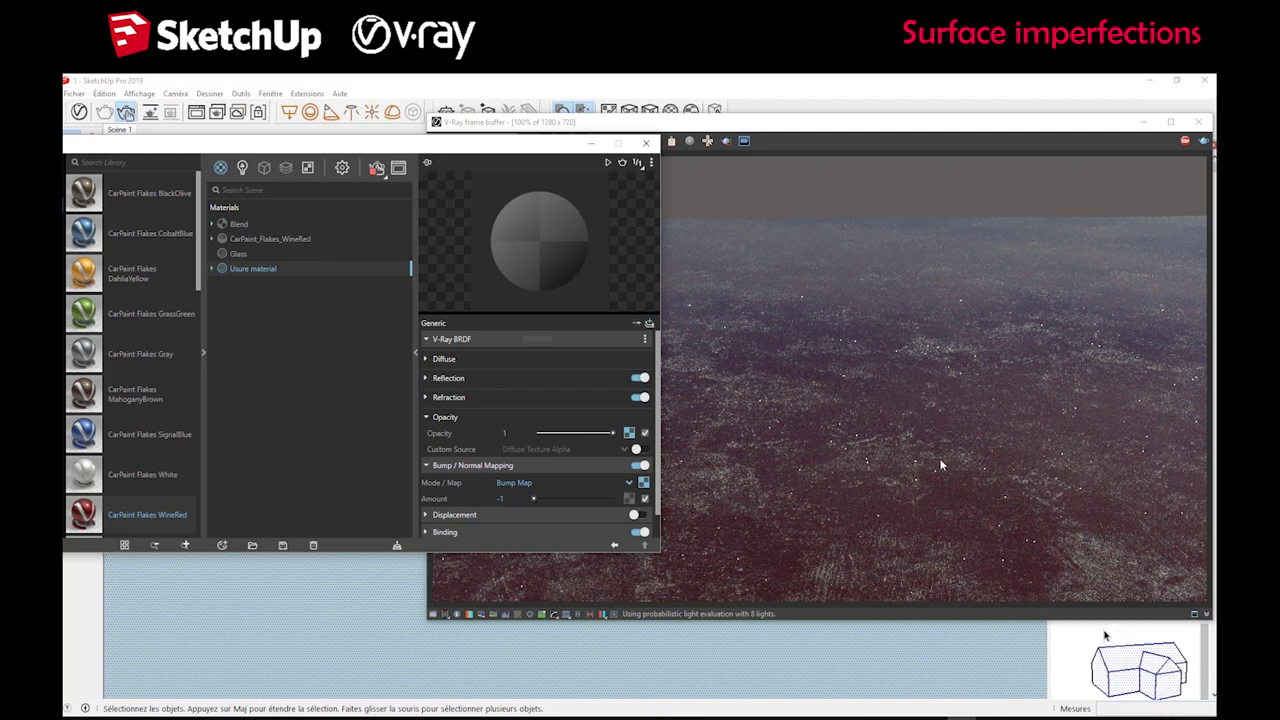
mouse_move(492, 152)
mouse_down()
mouse_move(437, 152)
mouse_move(497, 151)
mouse_up()
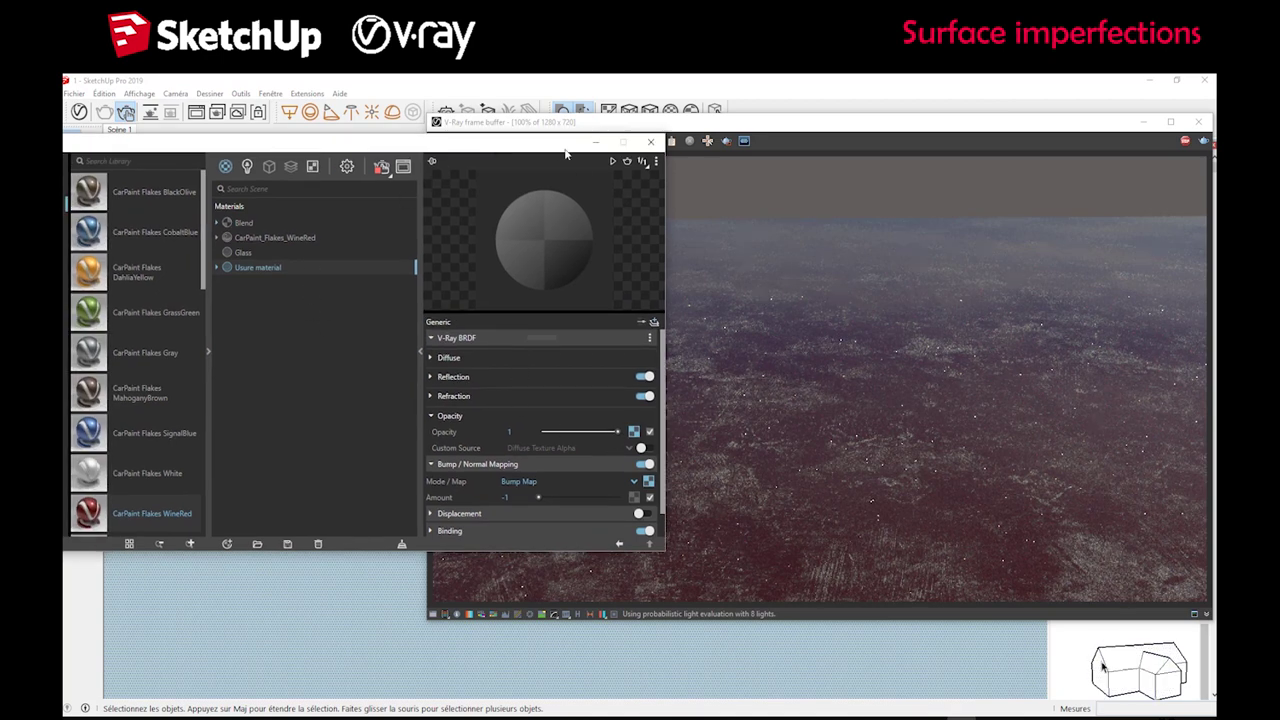
drag(500, 142, 380, 131)
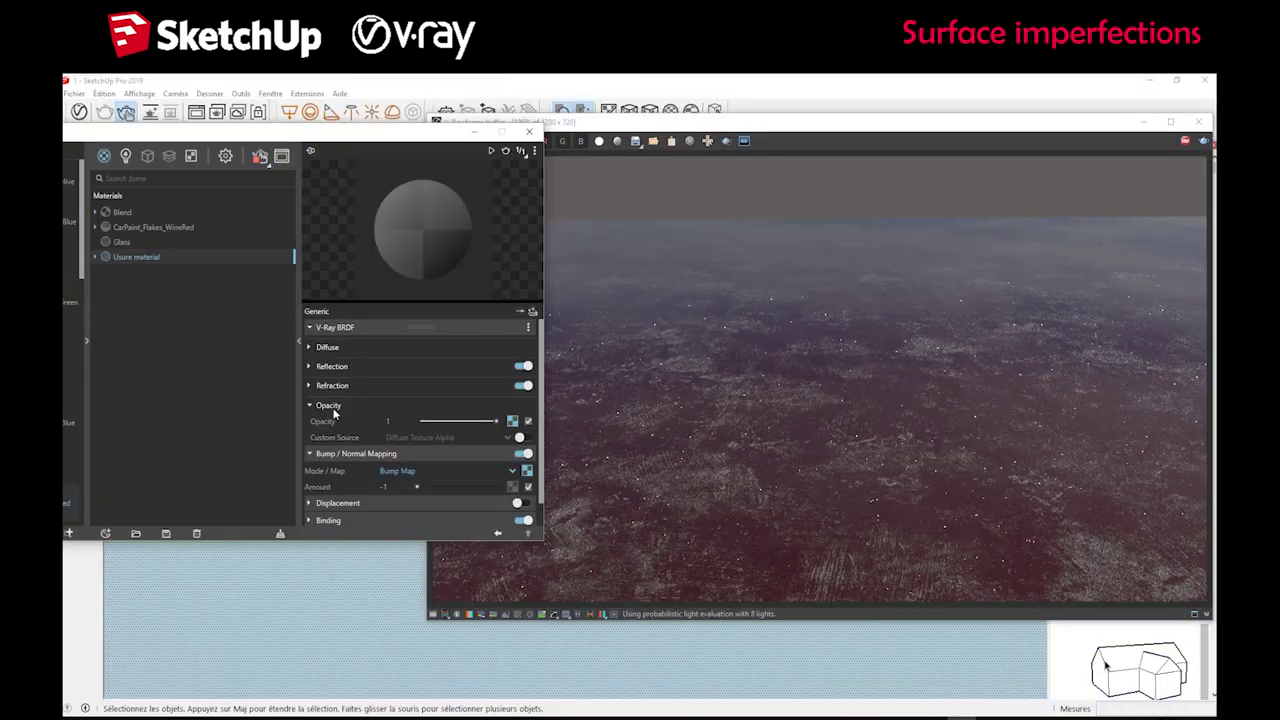
click(512, 421)
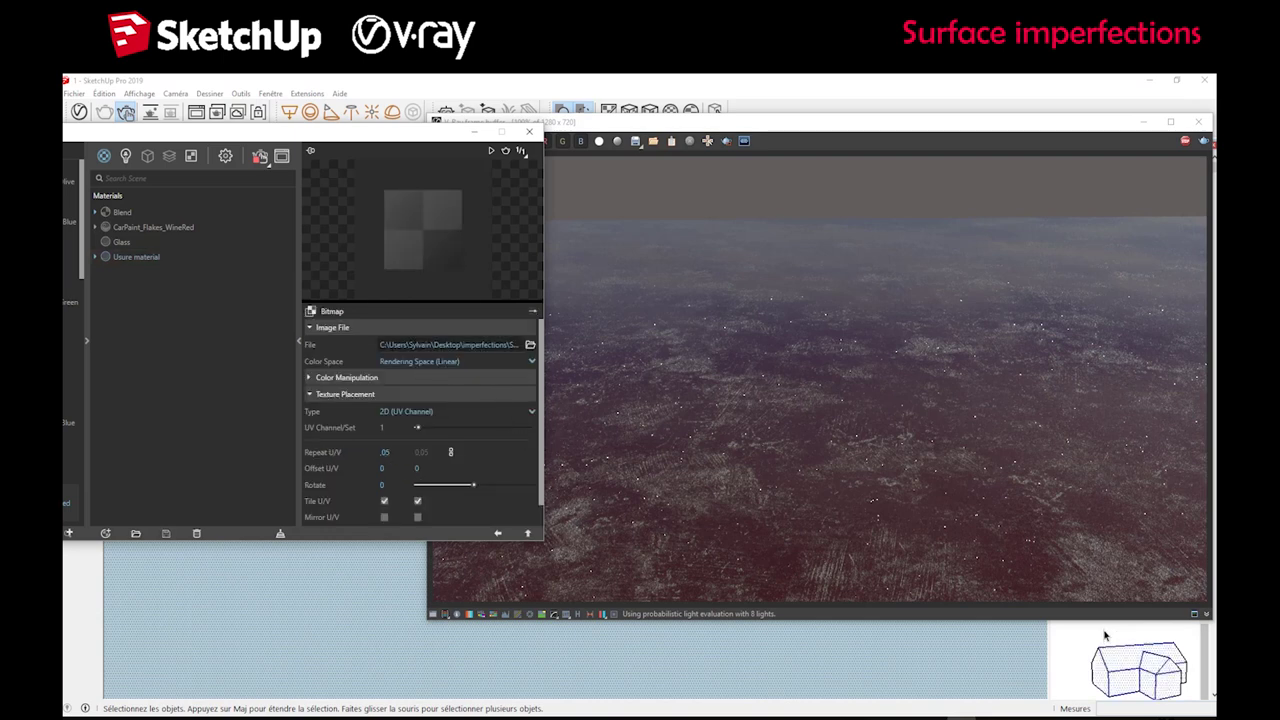
- Load TexturesCom_Overlay_Scratches3_512_overlay from the imperfections folder as the bitmap file
click(530, 345)
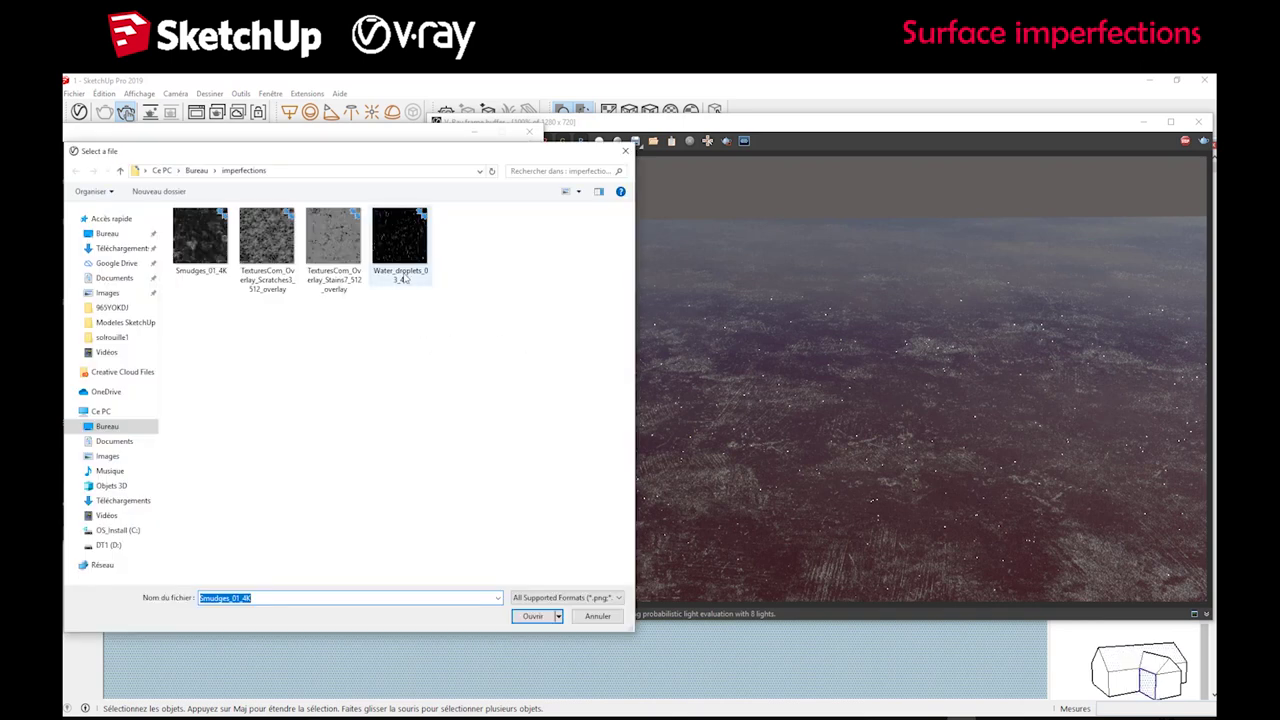
click(399, 237)
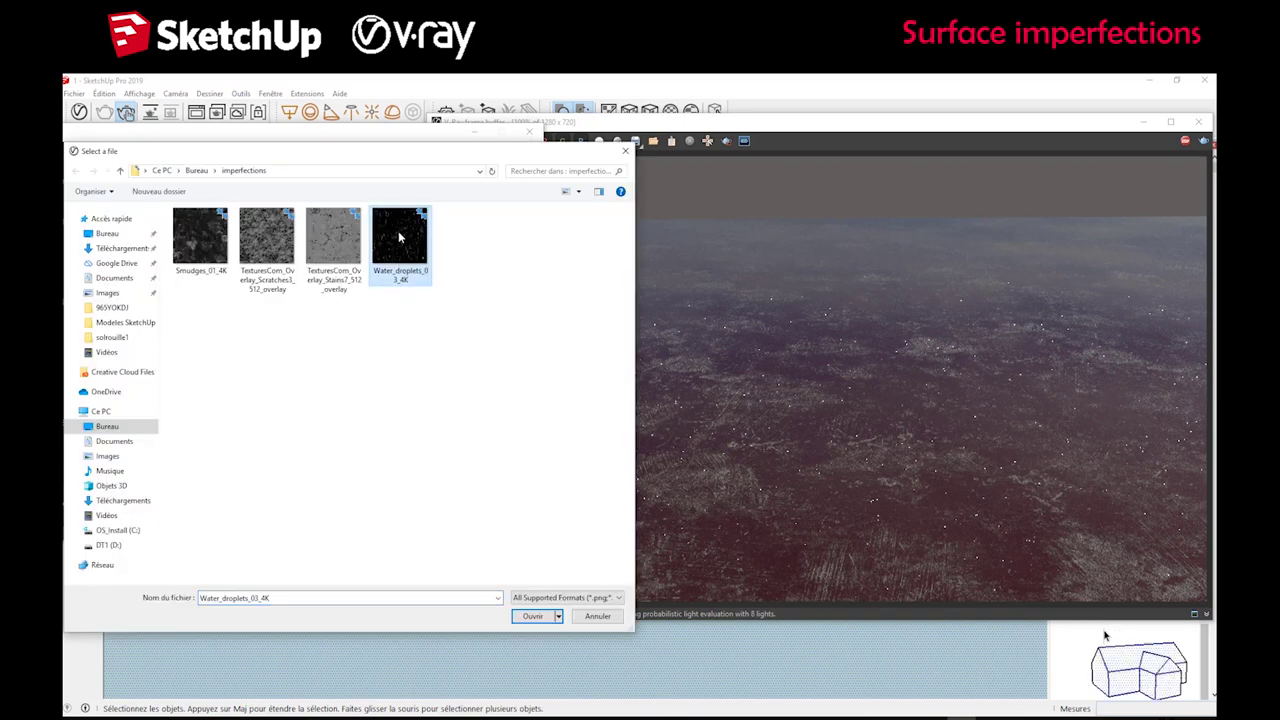
click(284, 249)
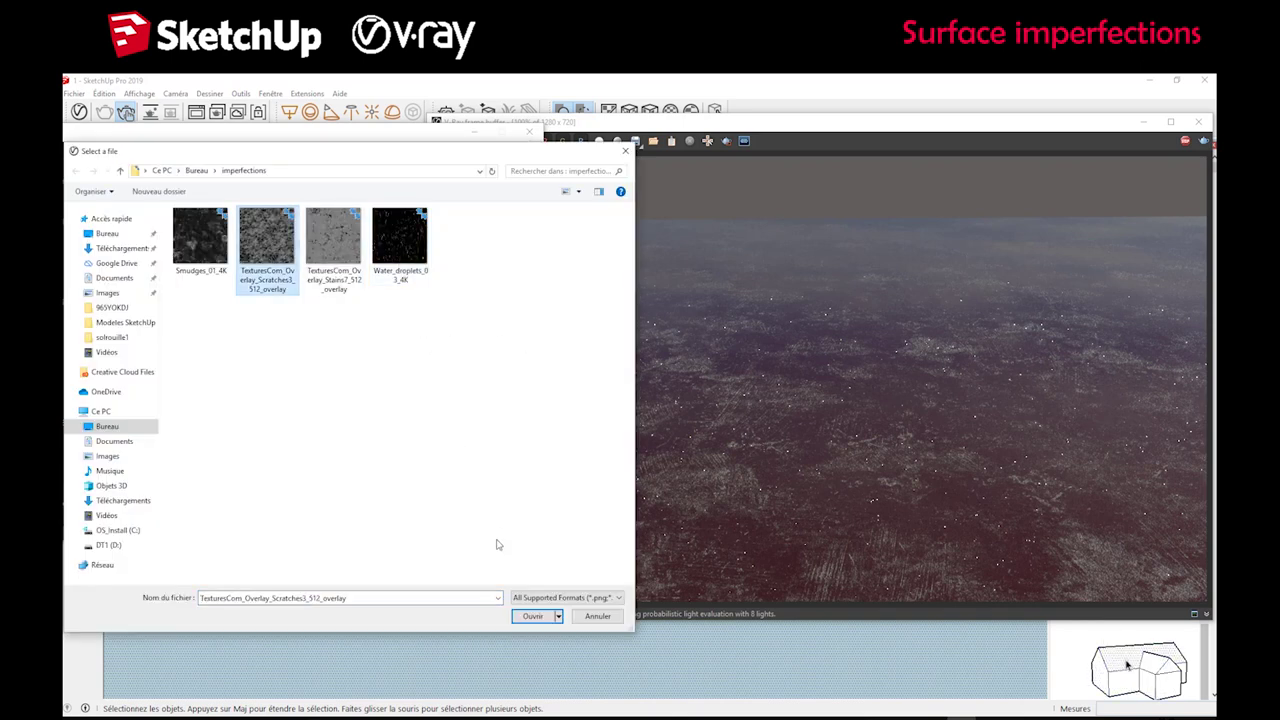
click(532, 616)
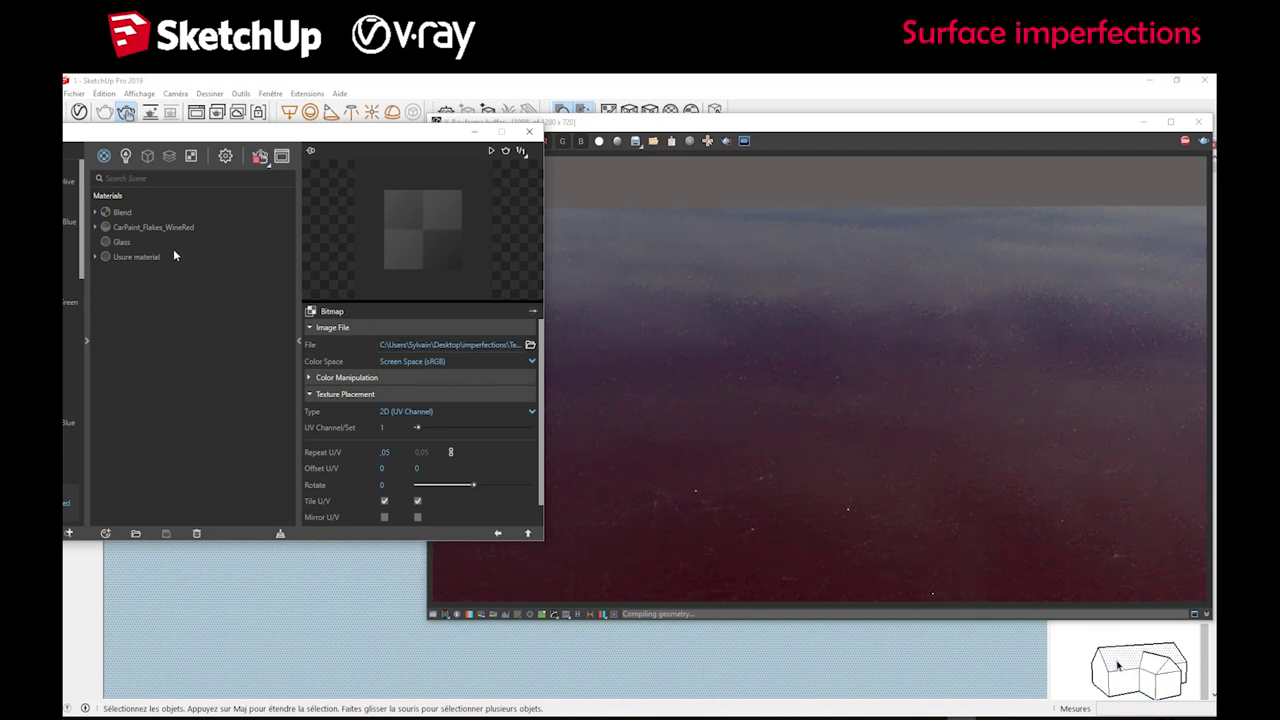
- Switch the Blend's Coat 1 off, draw a Region Render over the lower middle, then re-enable Coat 1
click(117, 213)
click(516, 345)
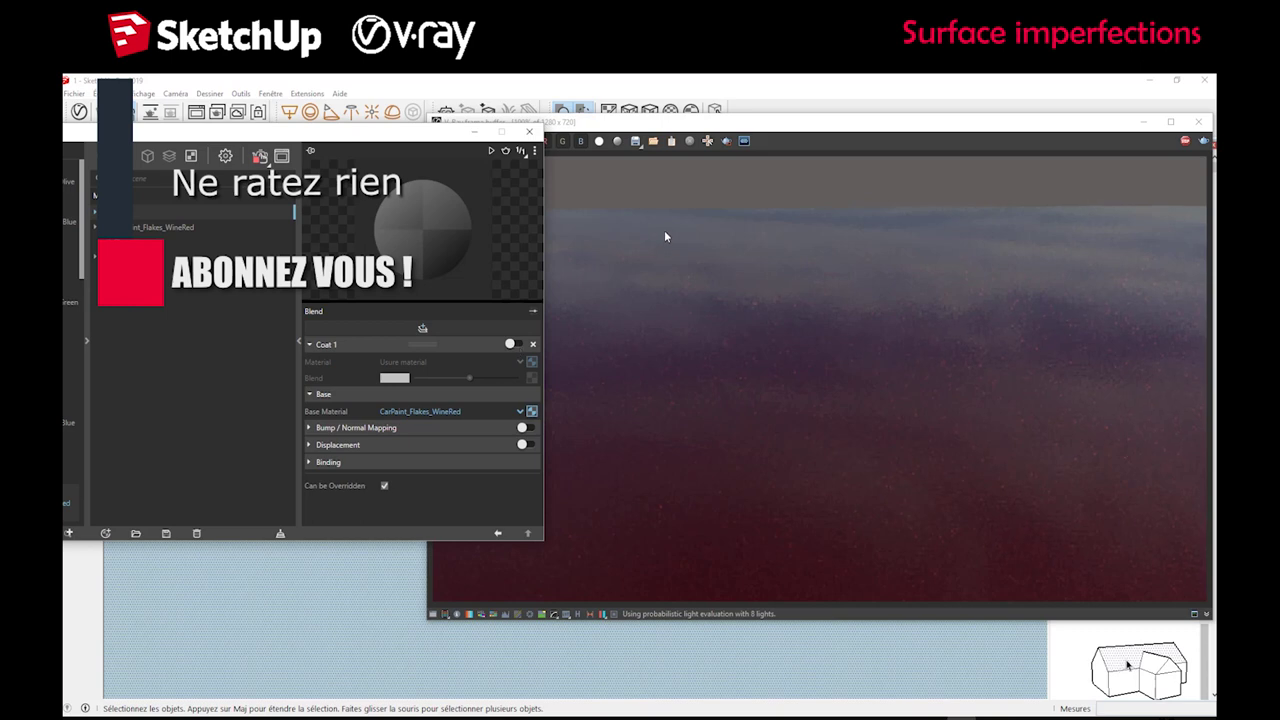
click(595, 410)
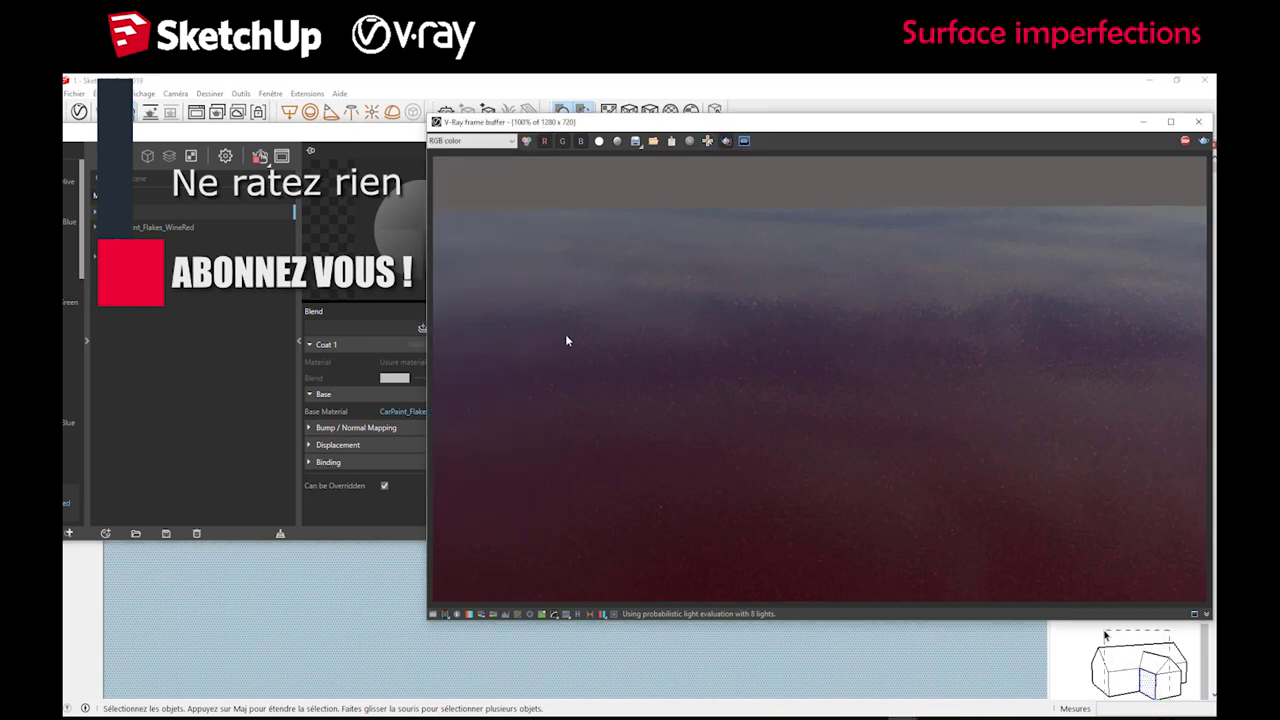
mouse_move(566, 341)
mouse_down()
mouse_move(864, 532)
mouse_move(976, 578)
mouse_up()
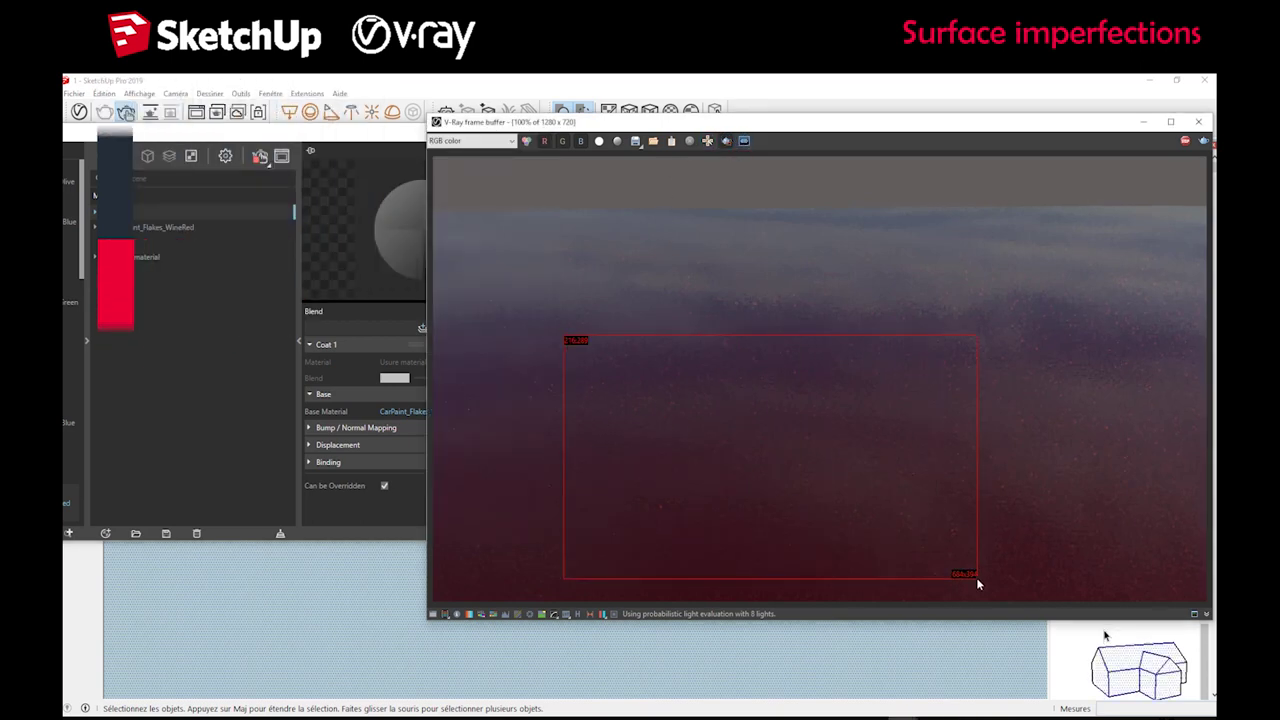
click(266, 140)
click(510, 344)
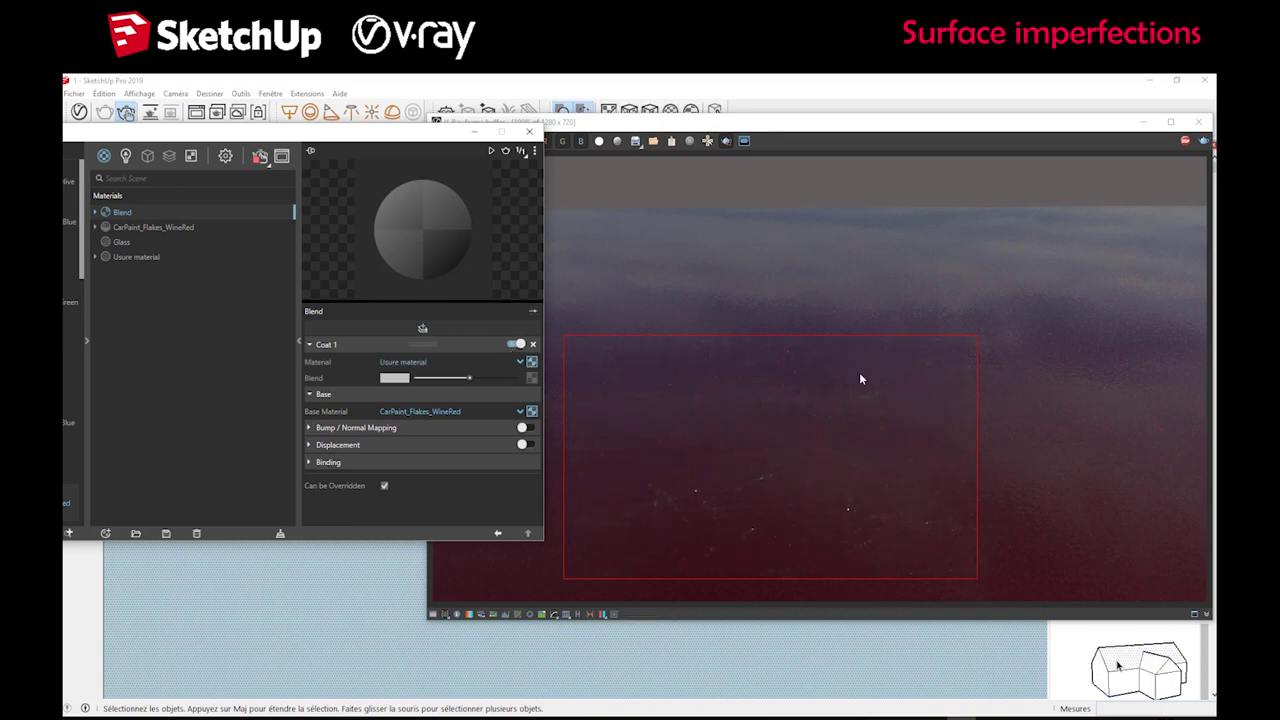
drag(358, 132, 690, 118)
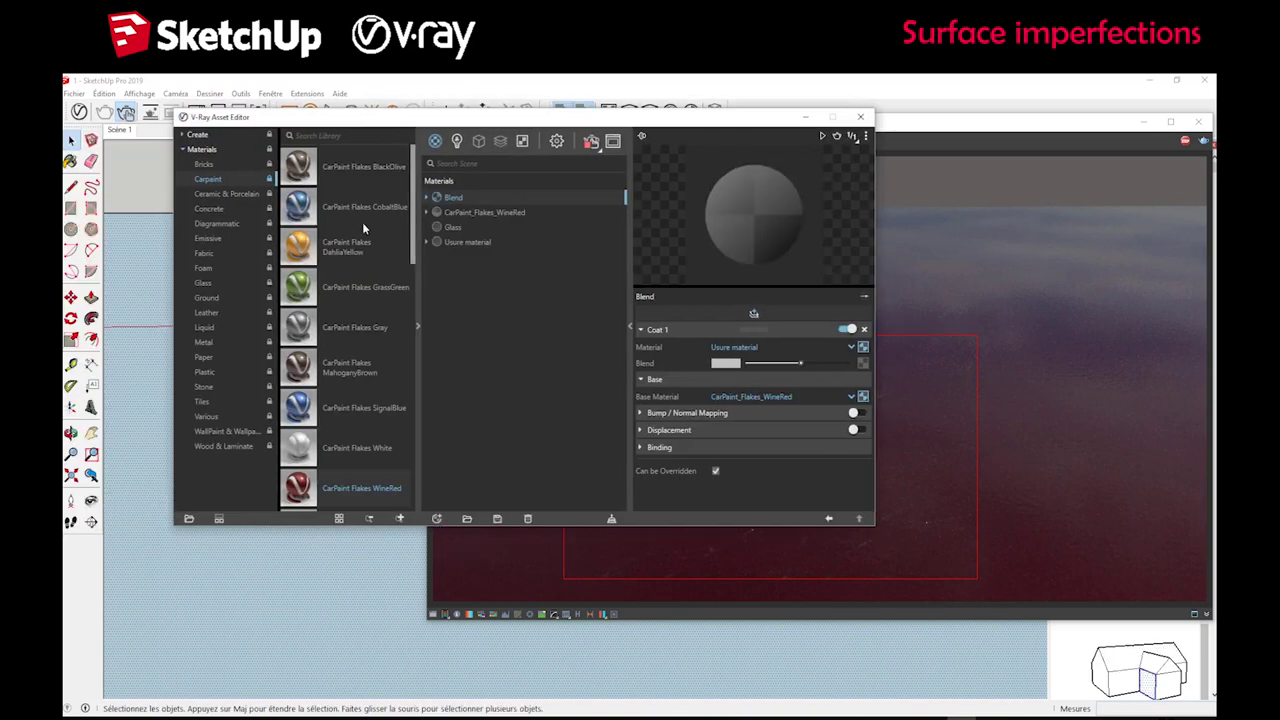
- Add Flooring_Laminate_C_Narrow_250cm from Wood & Laminate and set it as the Blend's base material
click(212, 446)
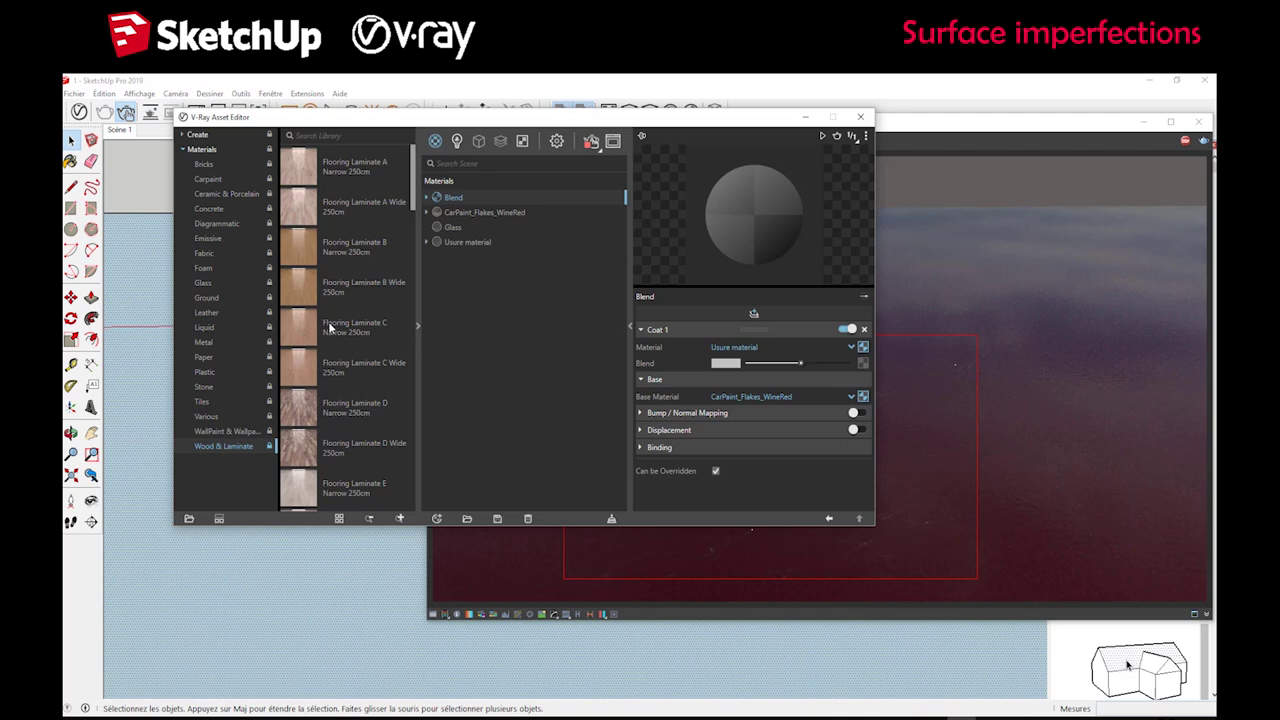
drag(330, 327, 503, 323)
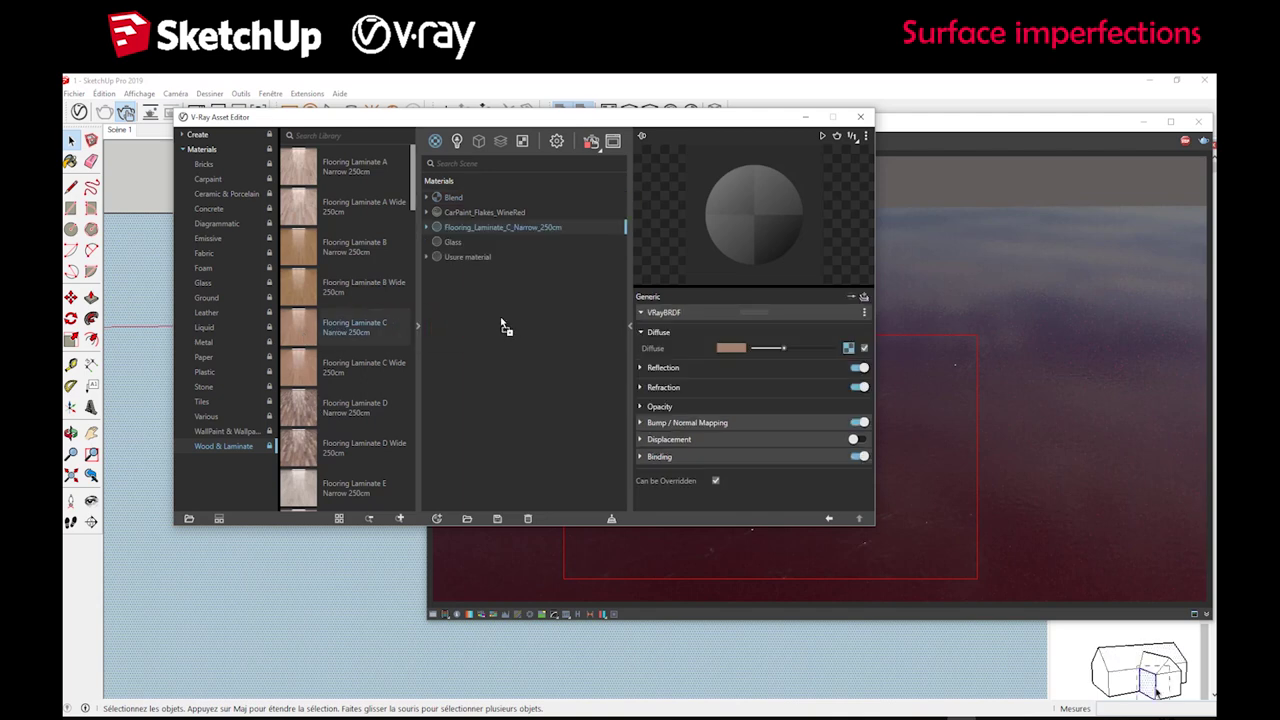
click(454, 199)
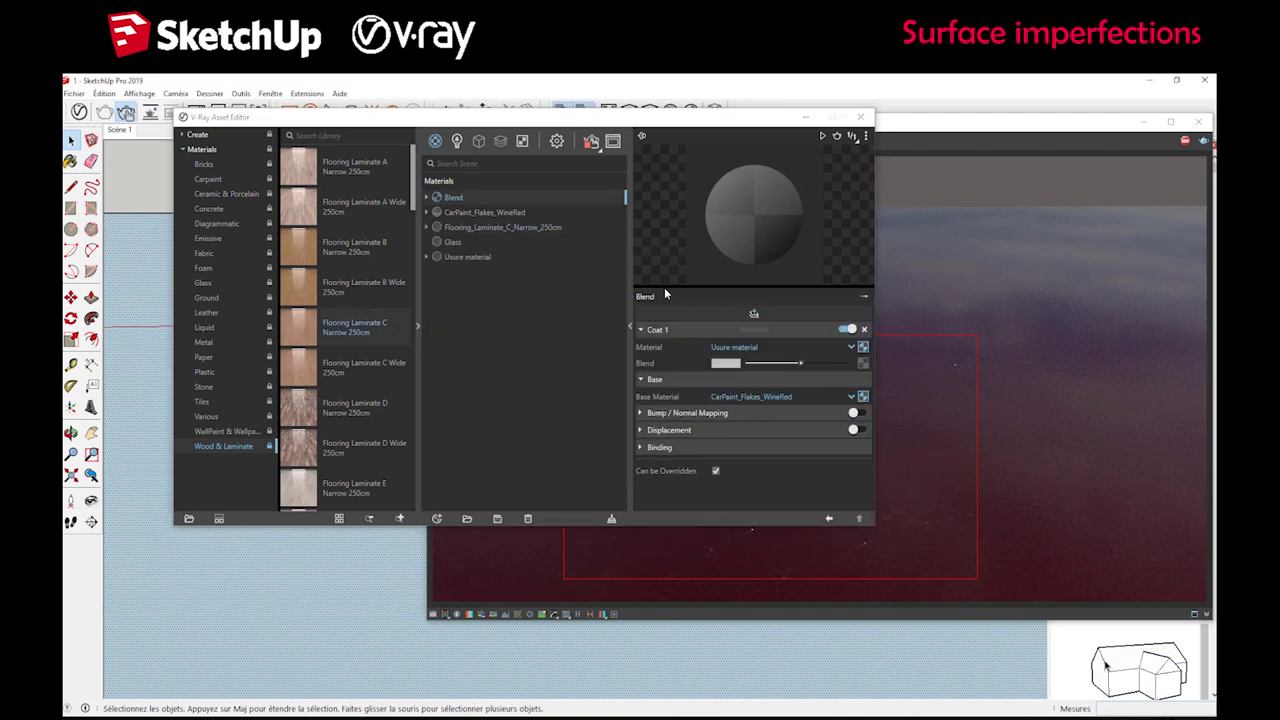
click(738, 398)
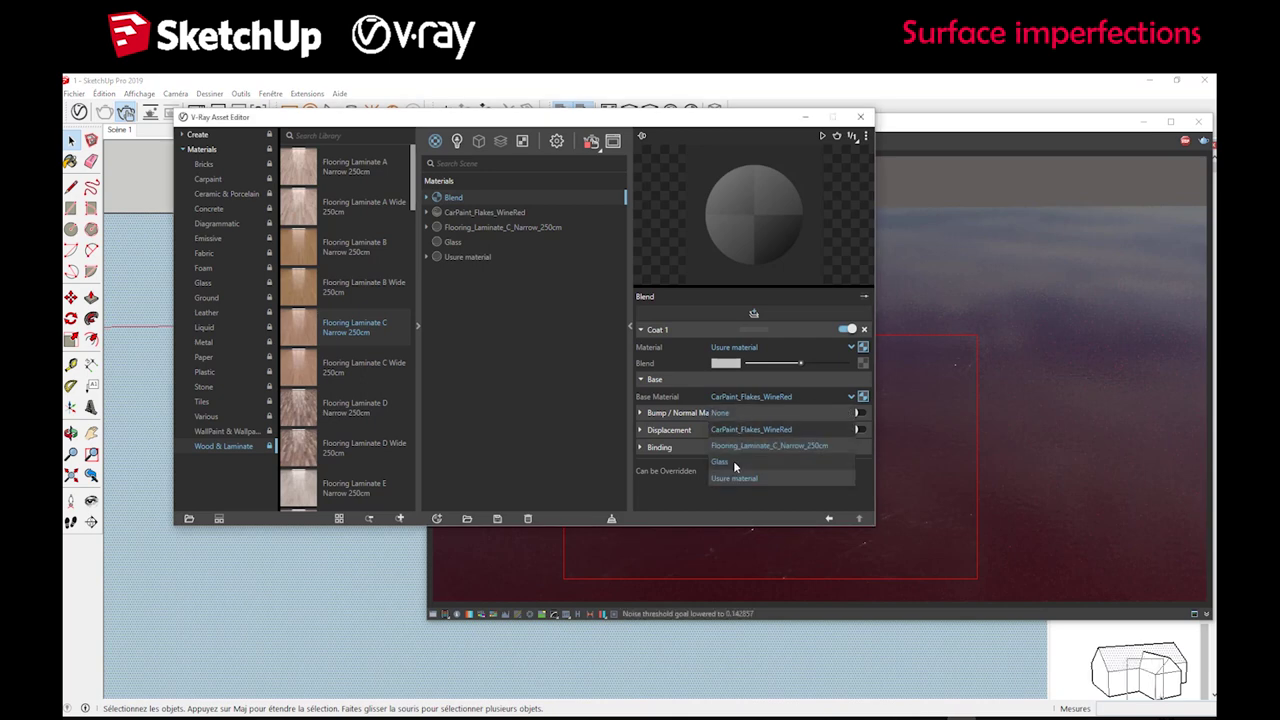
click(730, 446)
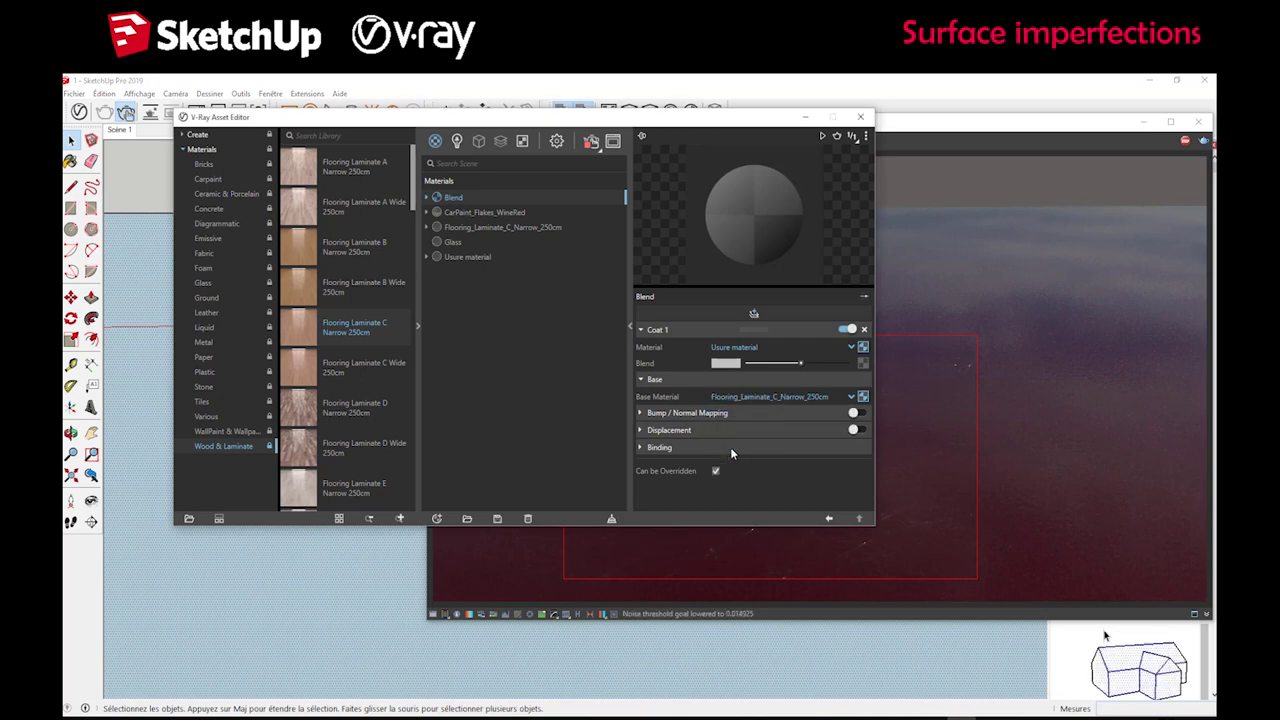
drag(643, 120, 268, 120)
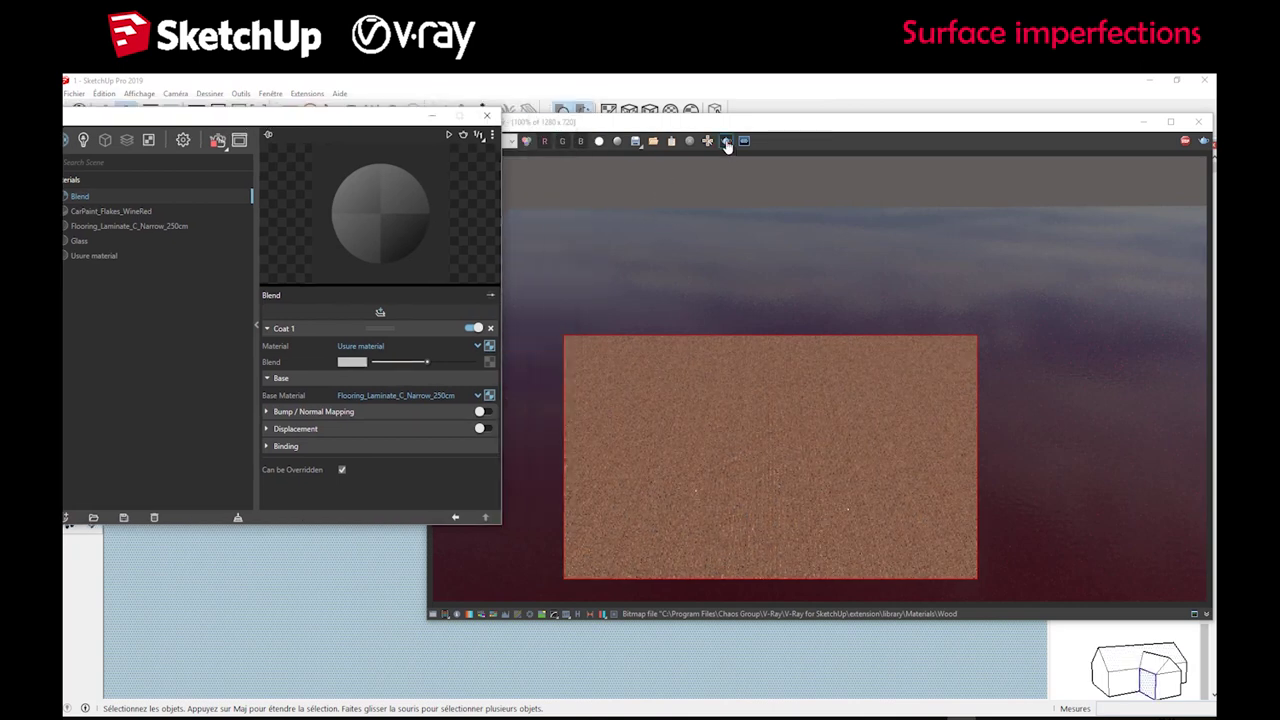
click(755, 440)
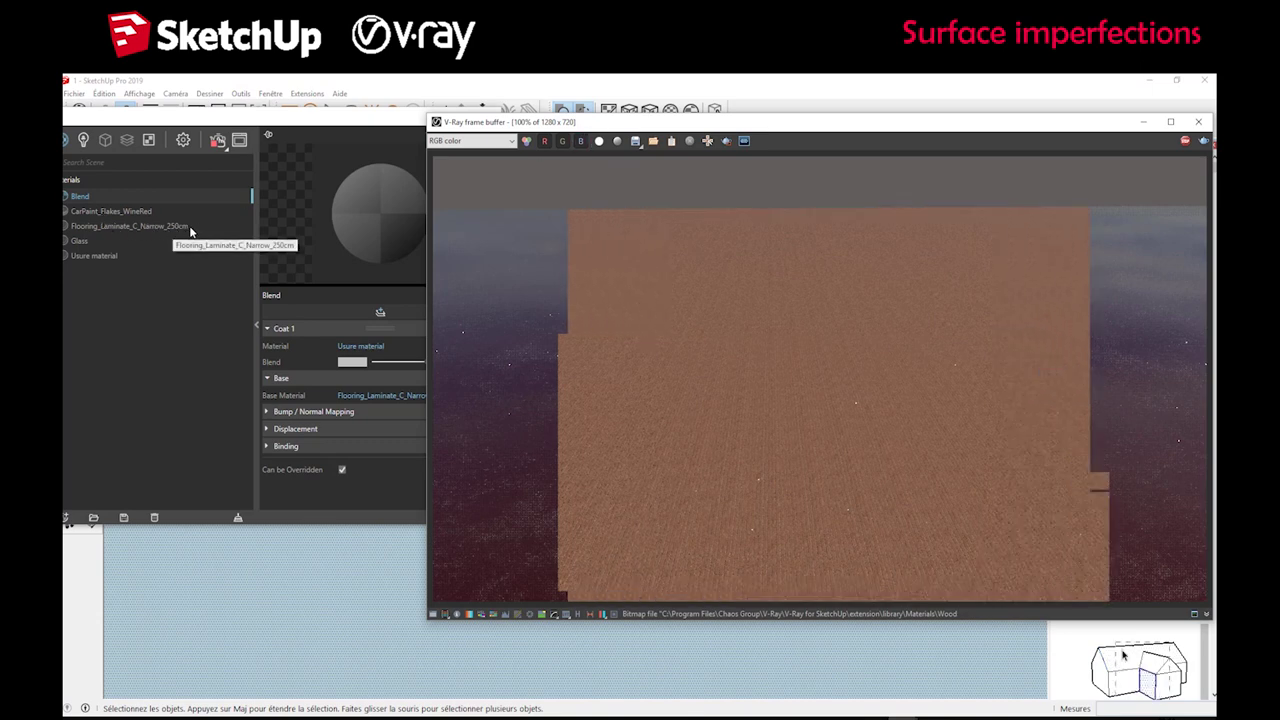
- Set the laminate material's texture width to 250 cm in the Materials tray Édition tab
drag(617, 127, 280, 122)
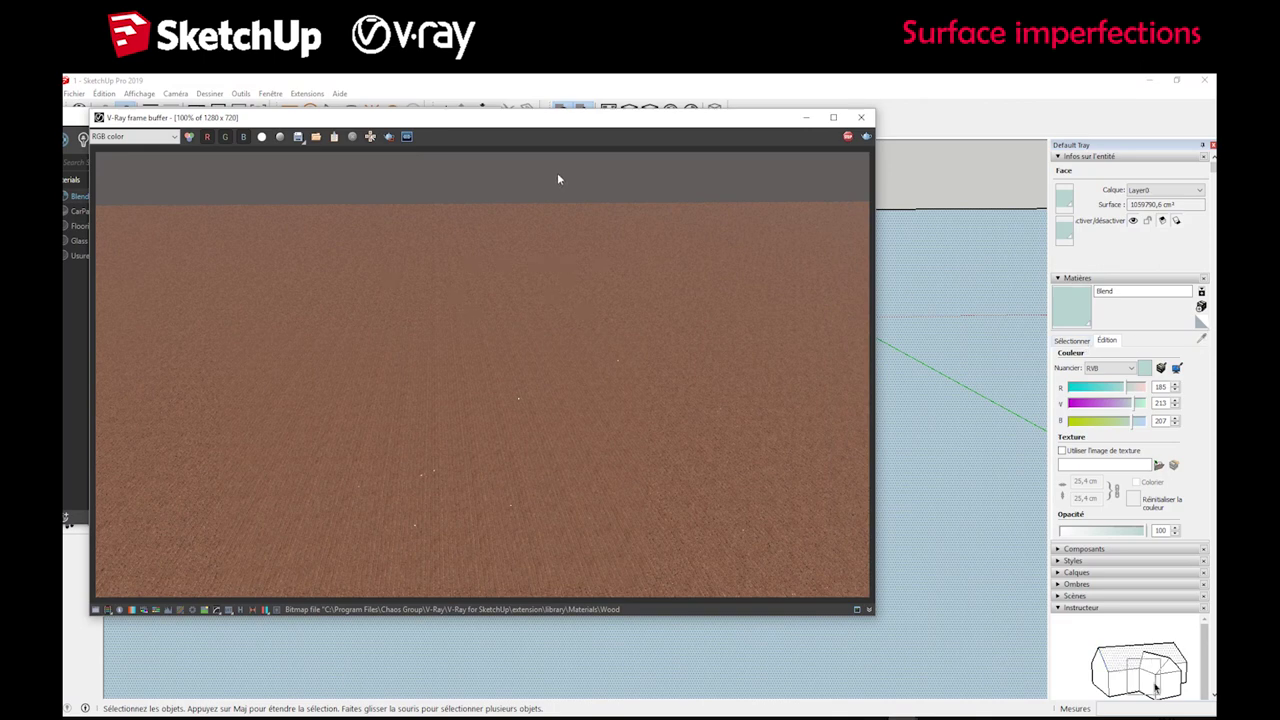
drag(494, 127, 634, 110)
click(84, 227)
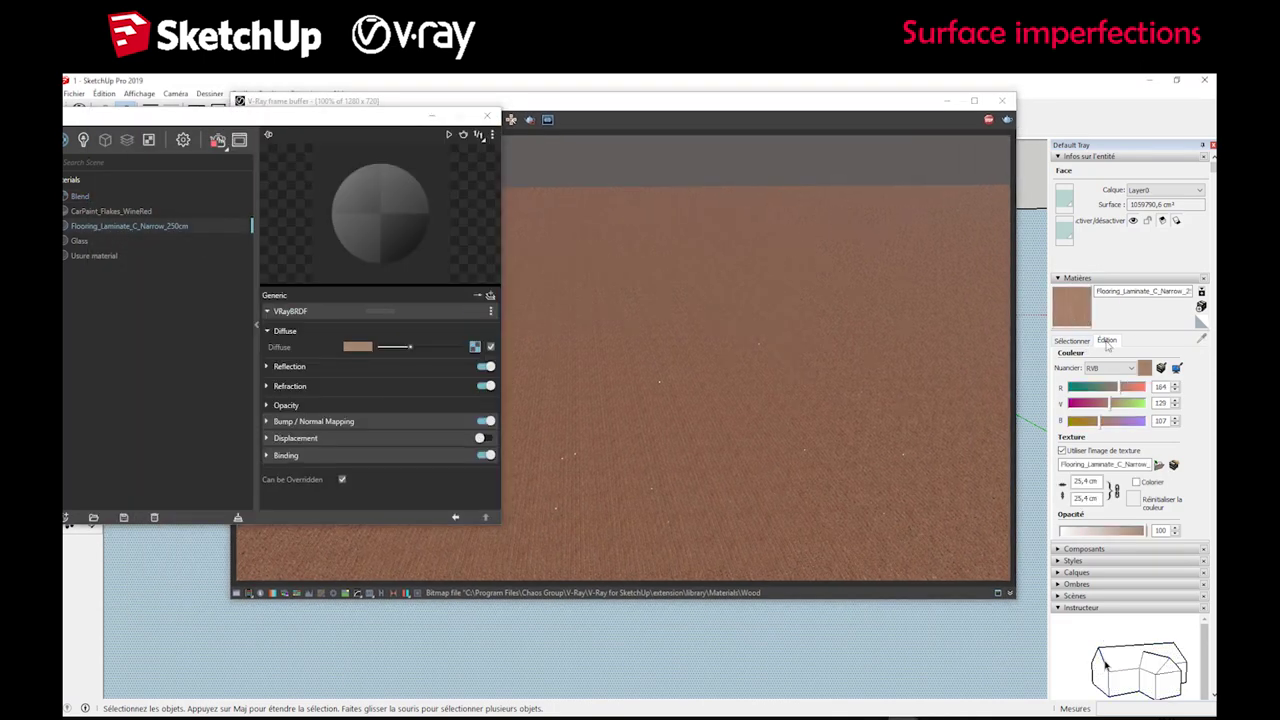
click(1108, 343)
double_click(1085, 481)
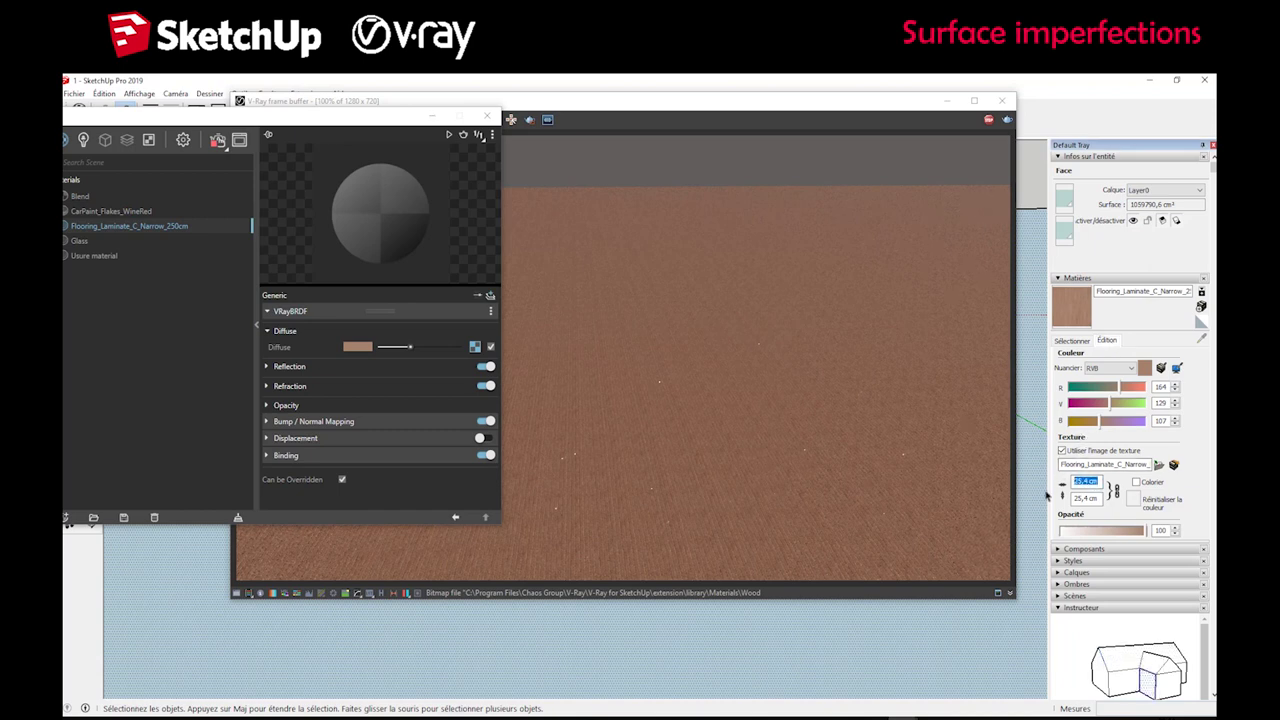
text(2)
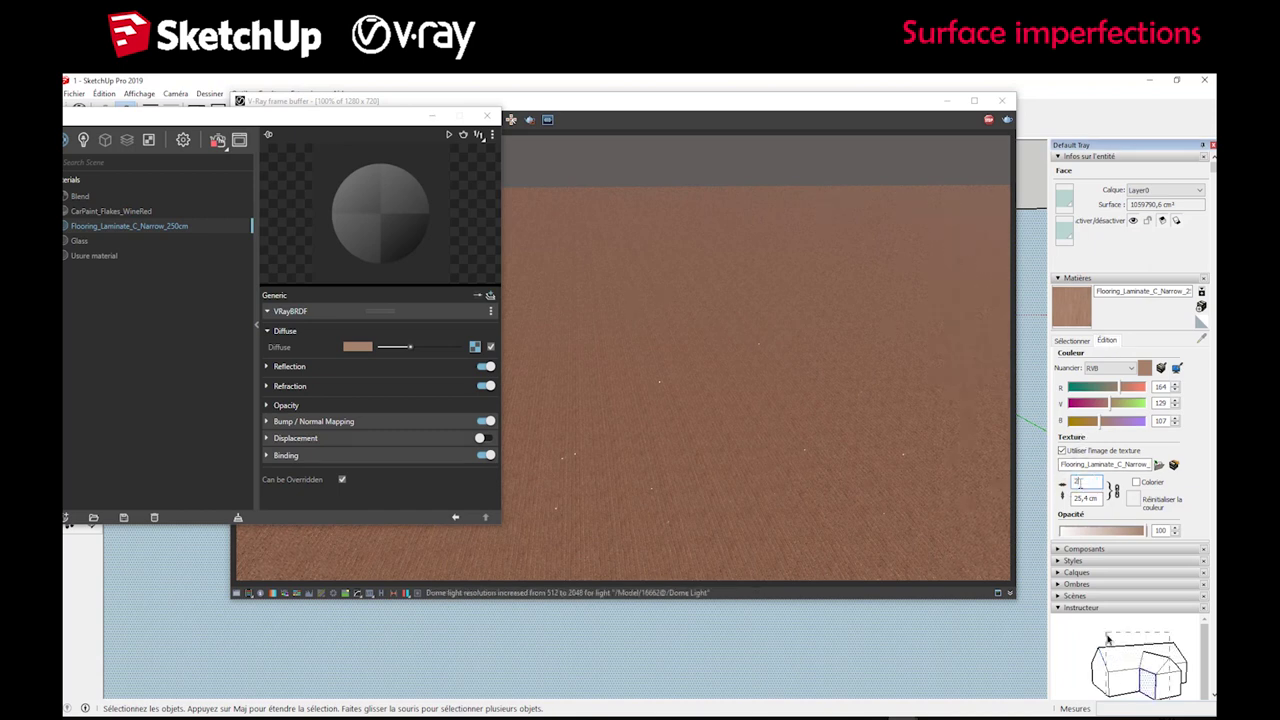
text(5)
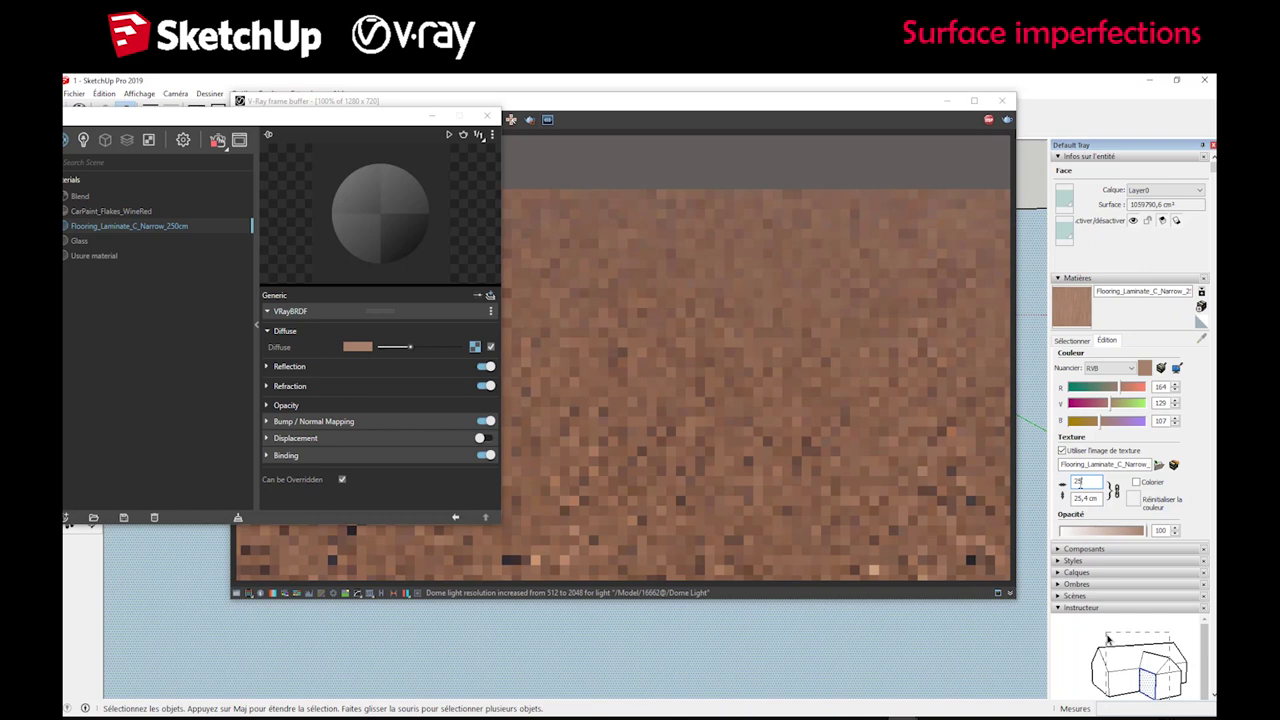
text(0)
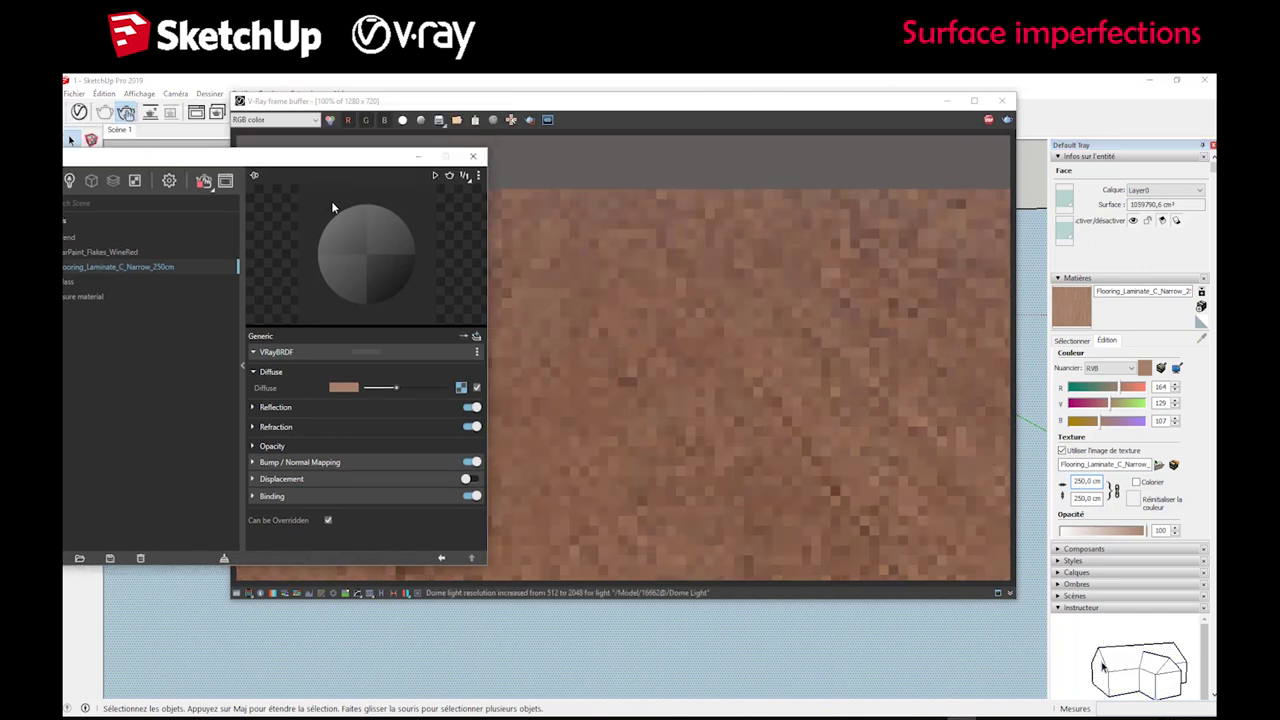
drag(333, 157, 219, 143)
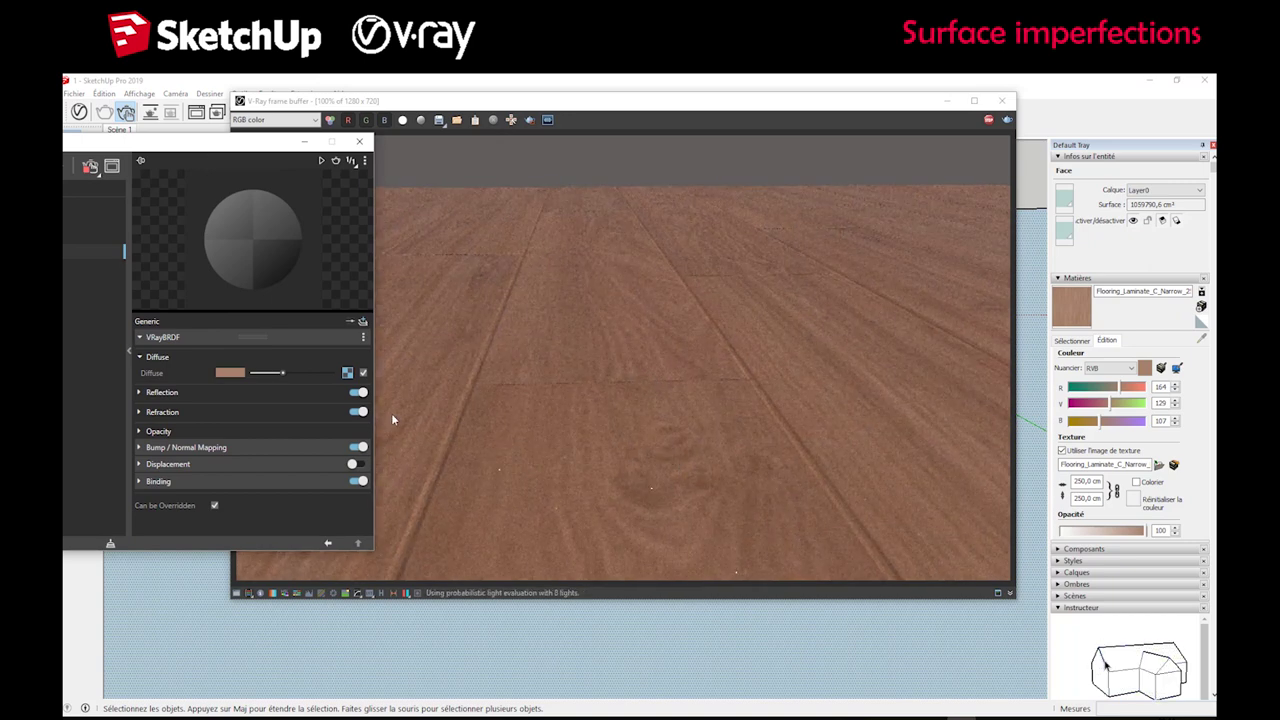
- Replace the Usure material's bitmap image with Water_droplets_03_4K
drag(155, 147, 437, 163)
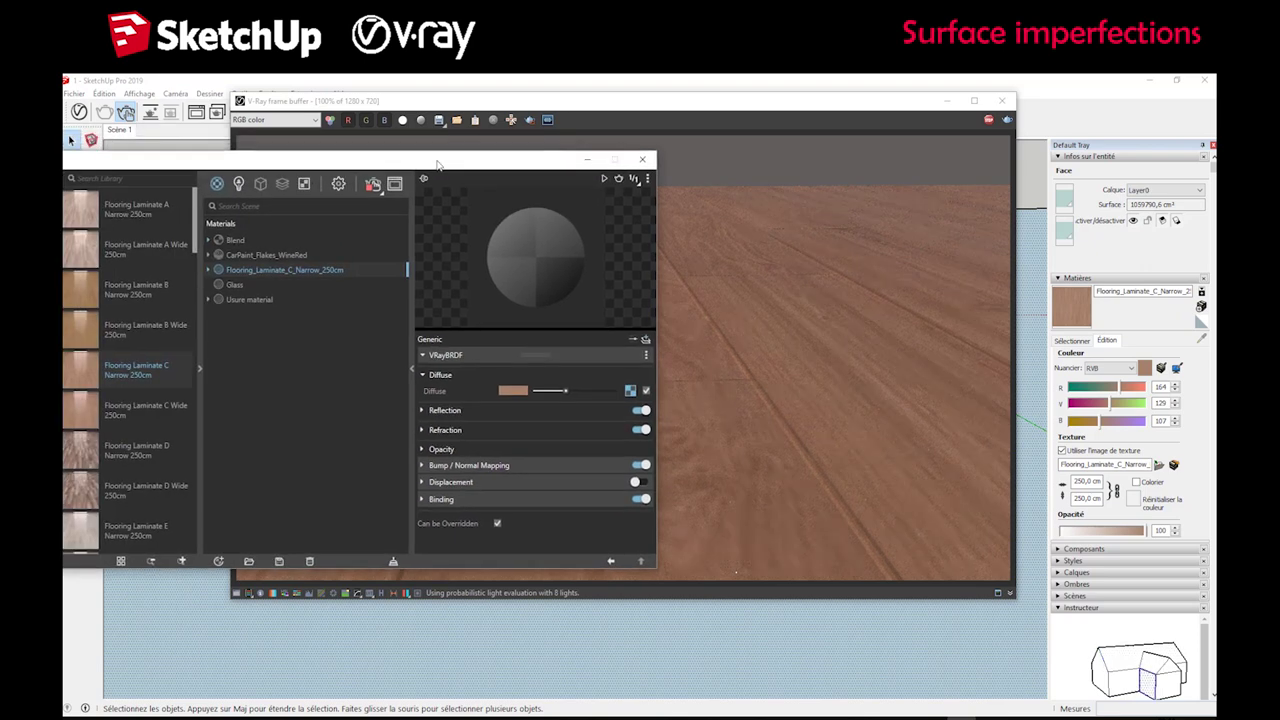
click(248, 243)
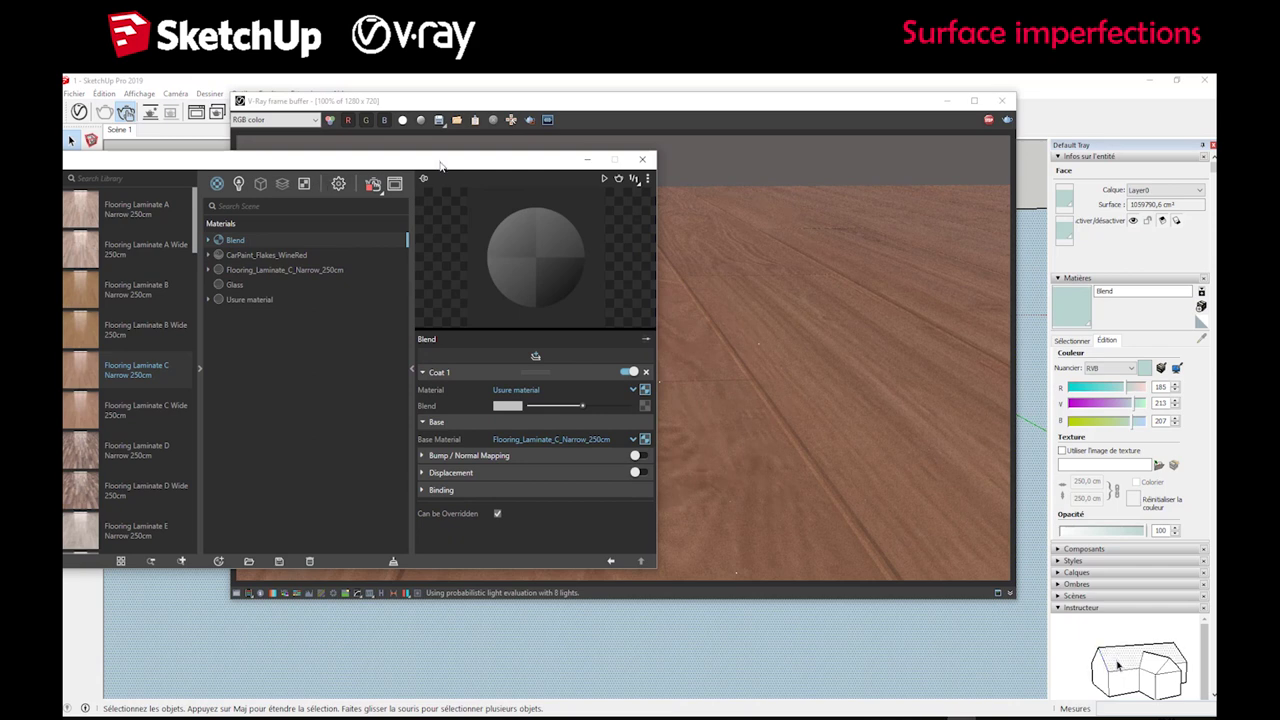
mouse_move(442, 163)
mouse_down()
mouse_move(182, 181)
mouse_move(519, 130)
mouse_up()
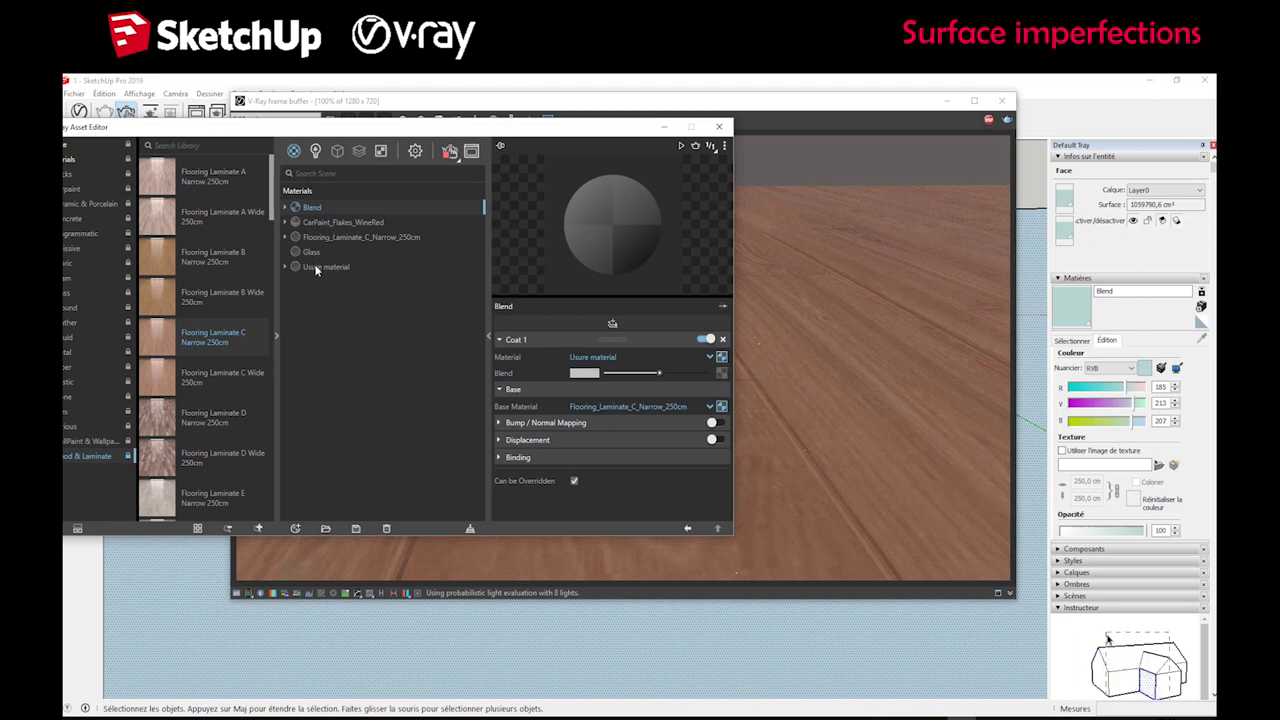
click(316, 268)
click(711, 419)
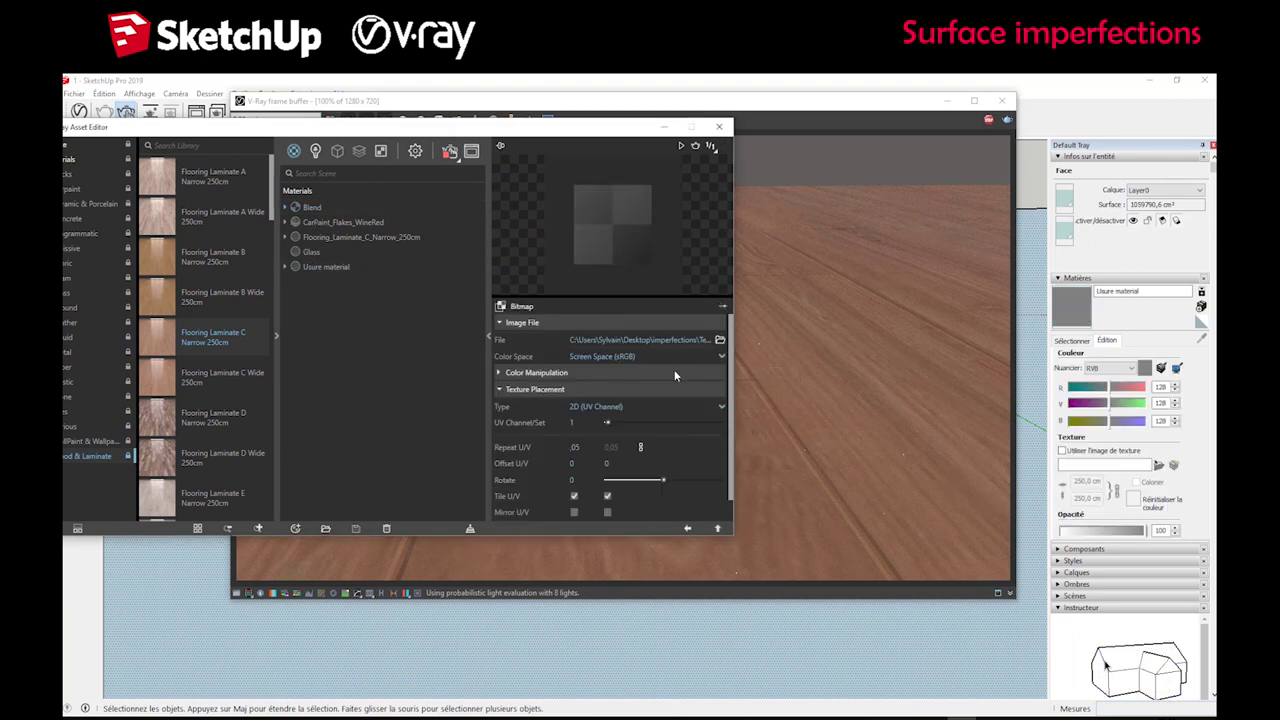
click(721, 343)
click(395, 237)
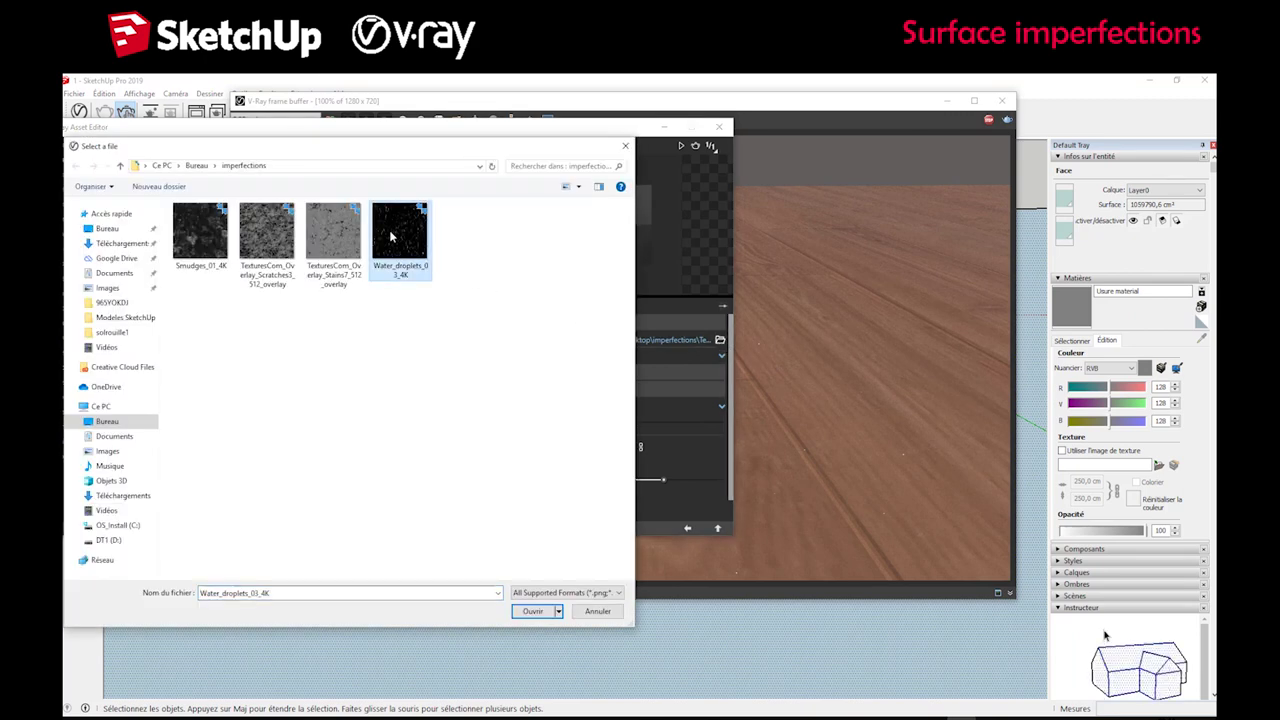
click(532, 611)
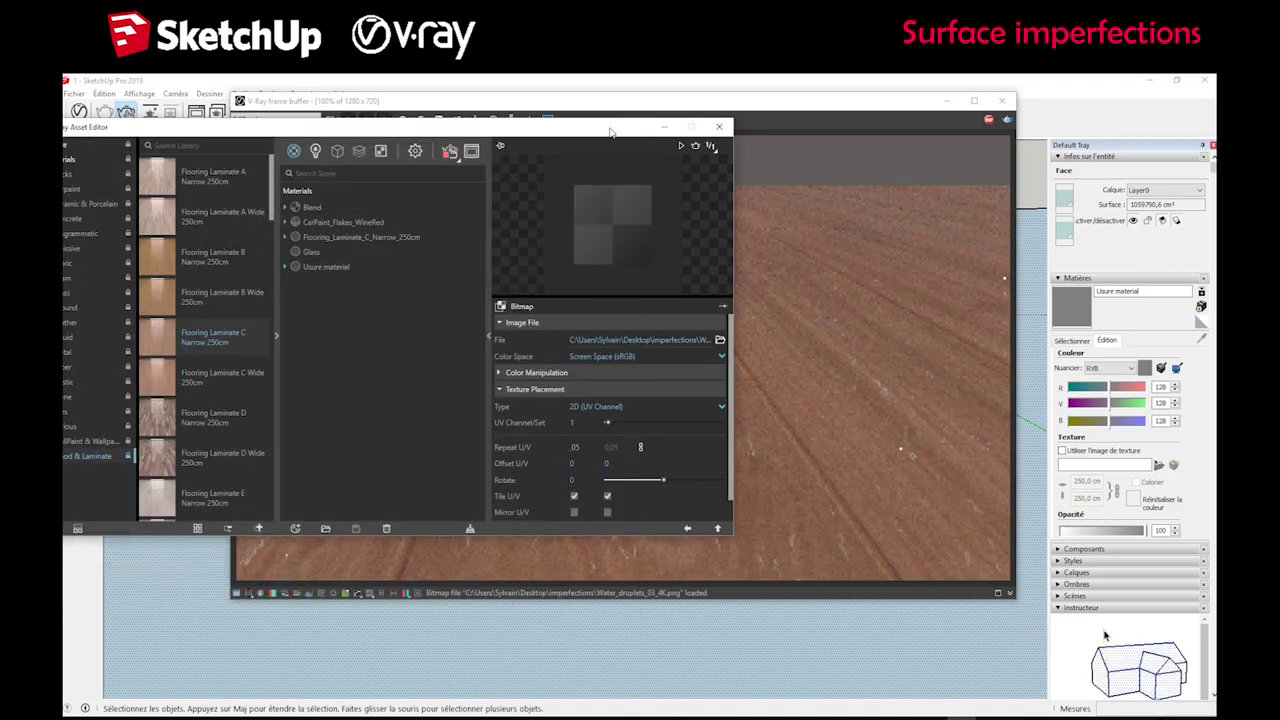
mouse_move(611, 132)
mouse_down()
mouse_move(247, 136)
mouse_move(281, 127)
mouse_up()
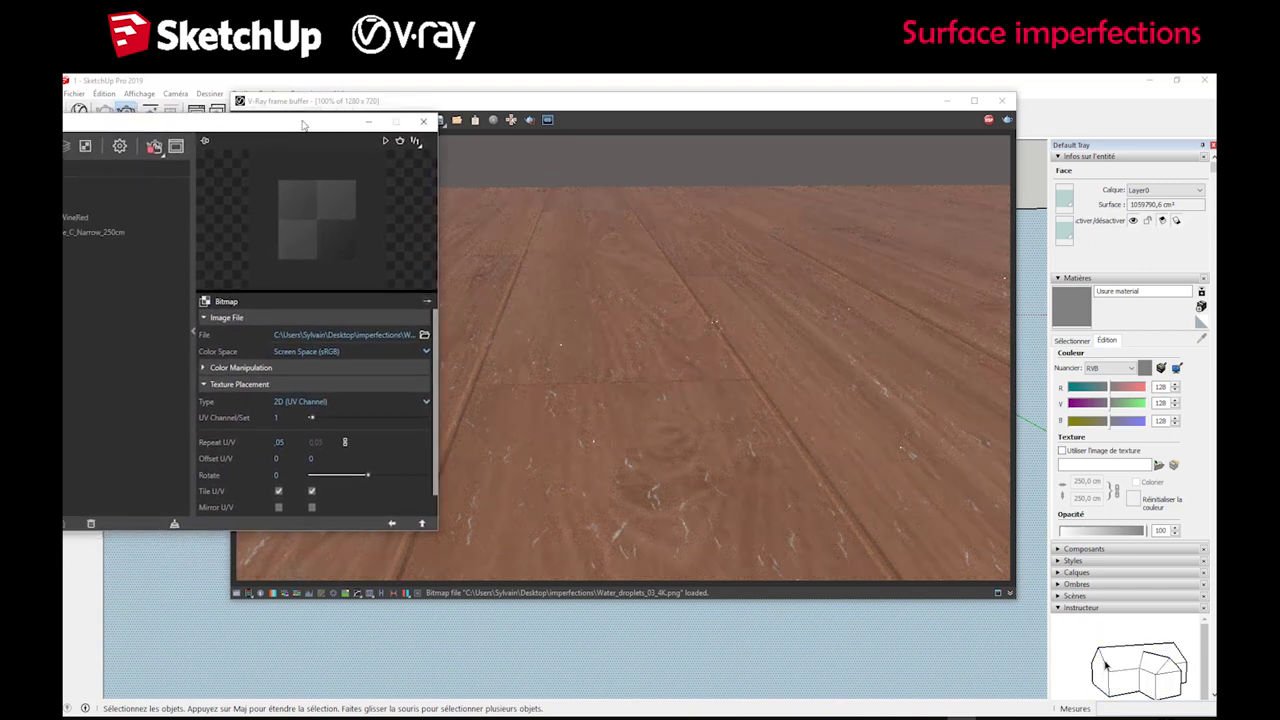
drag(305, 122, 368, 216)
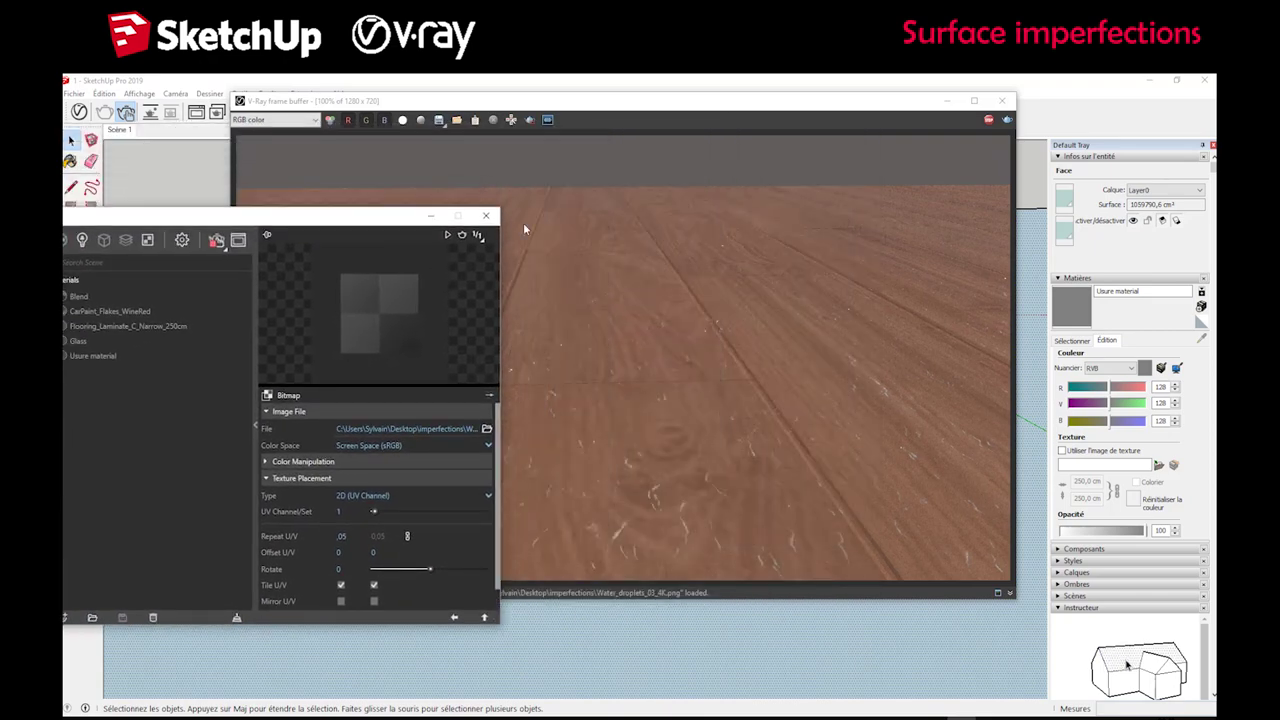
drag(523, 229, 500, 123)
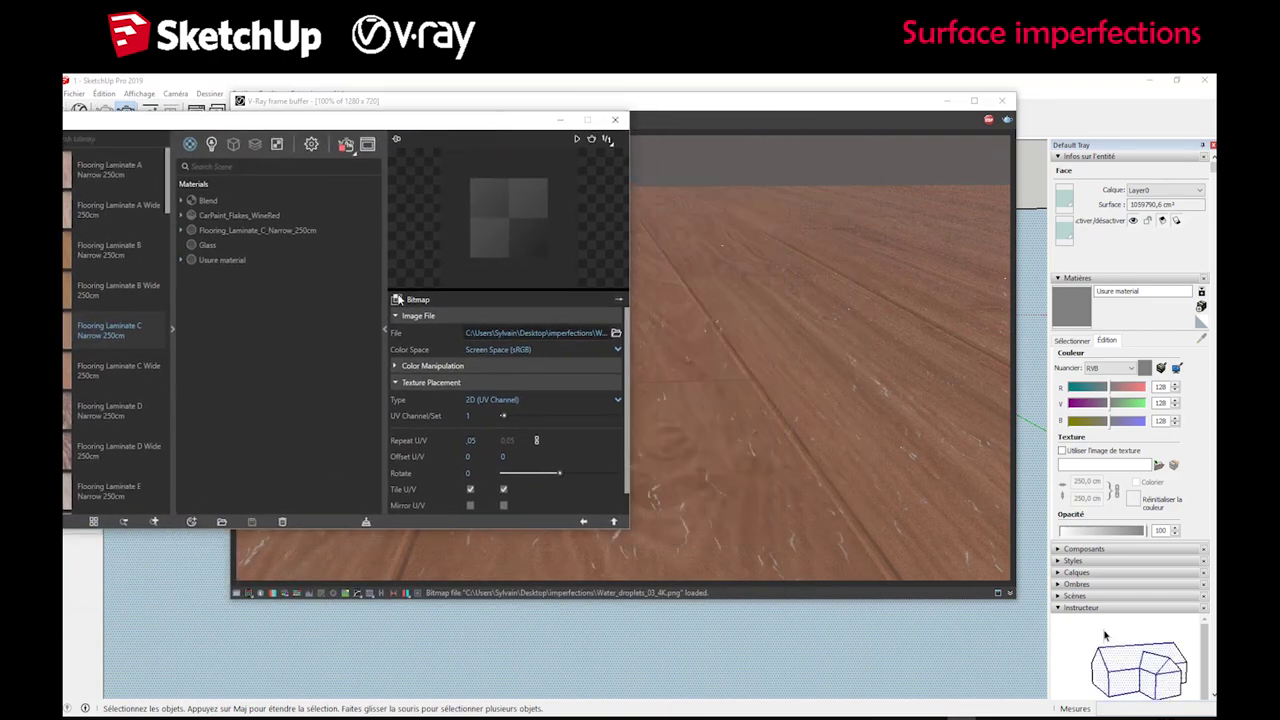
- Set the Blend's Base Material back to CarPaint_Flakes_WineRed and check the render
click(208, 200)
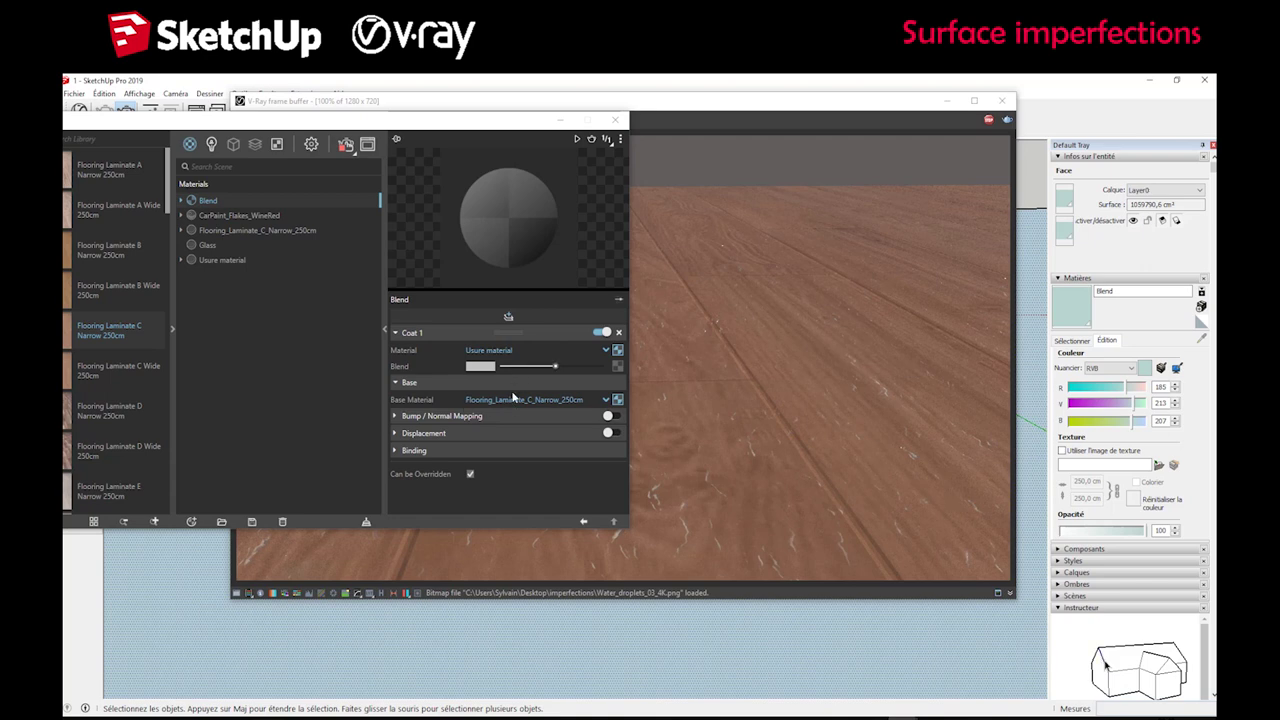
click(513, 399)
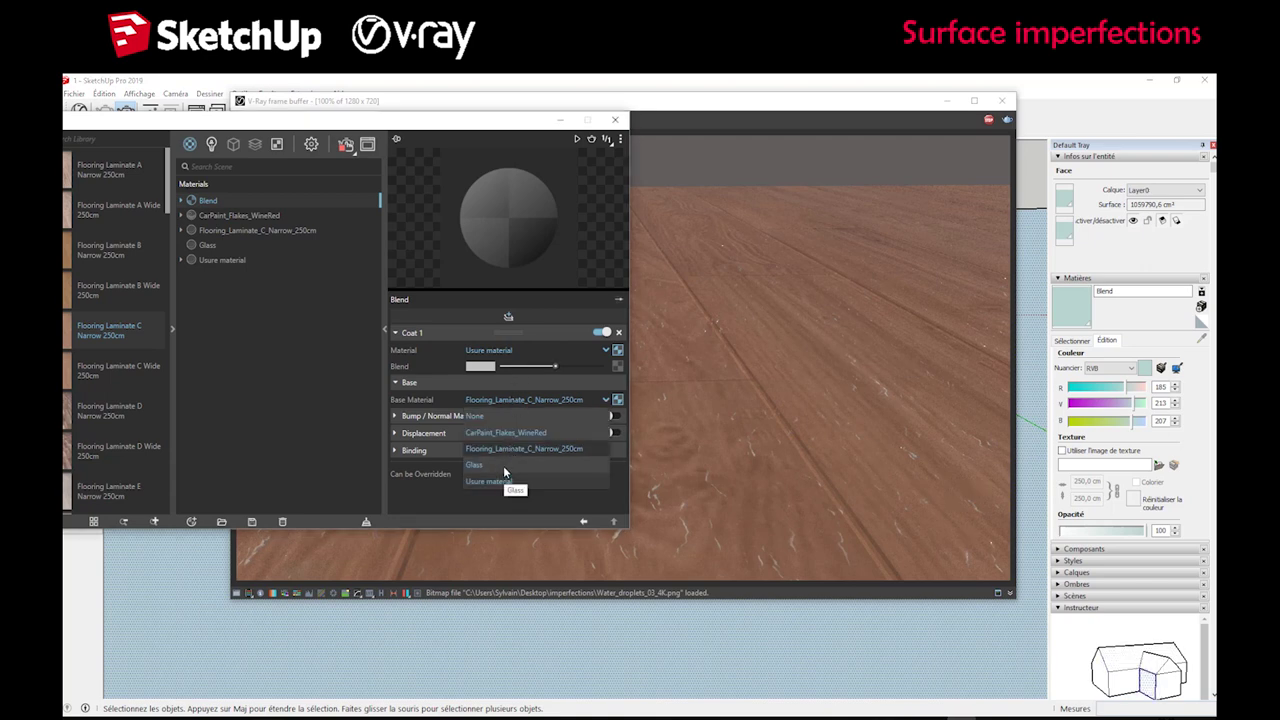
click(494, 433)
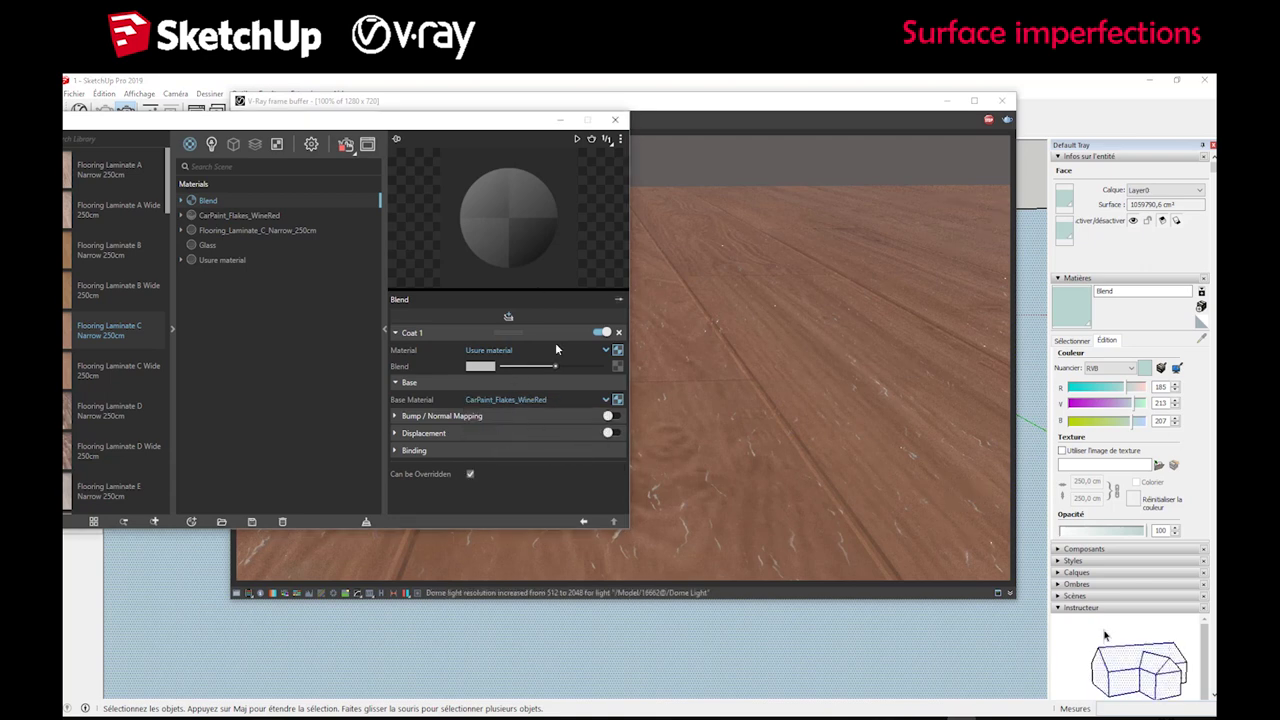
drag(455, 120, 203, 102)
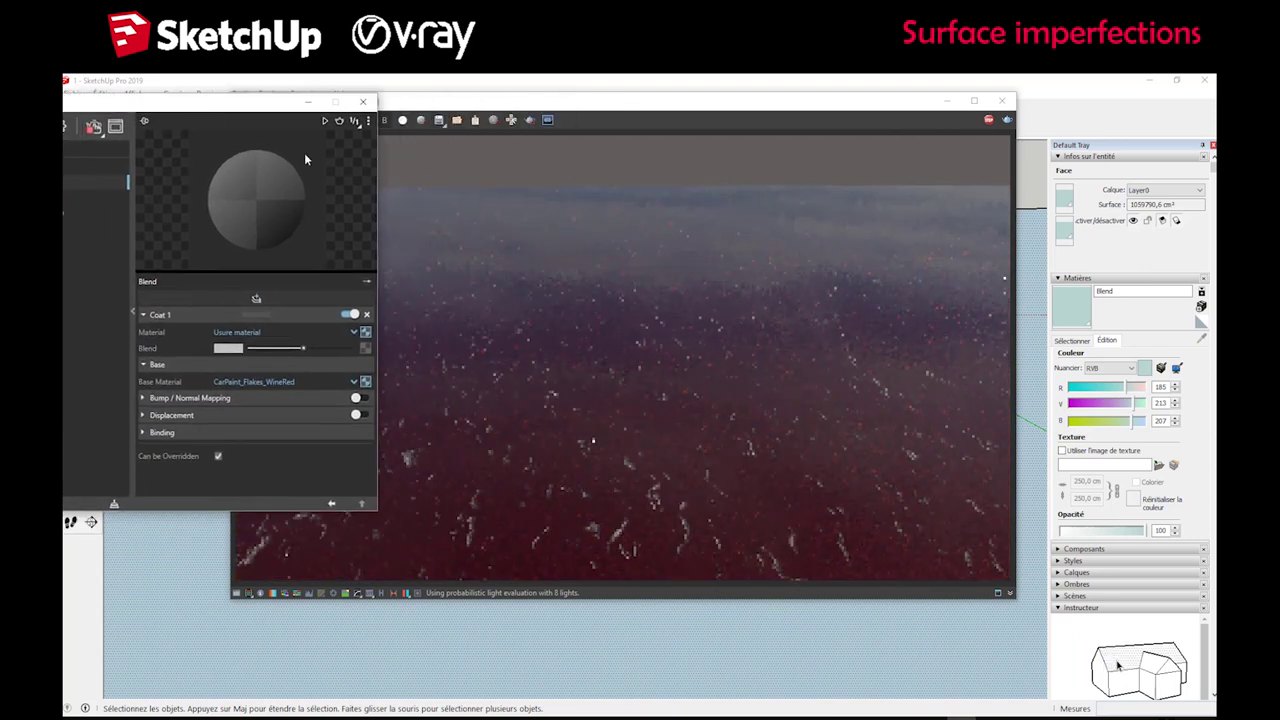